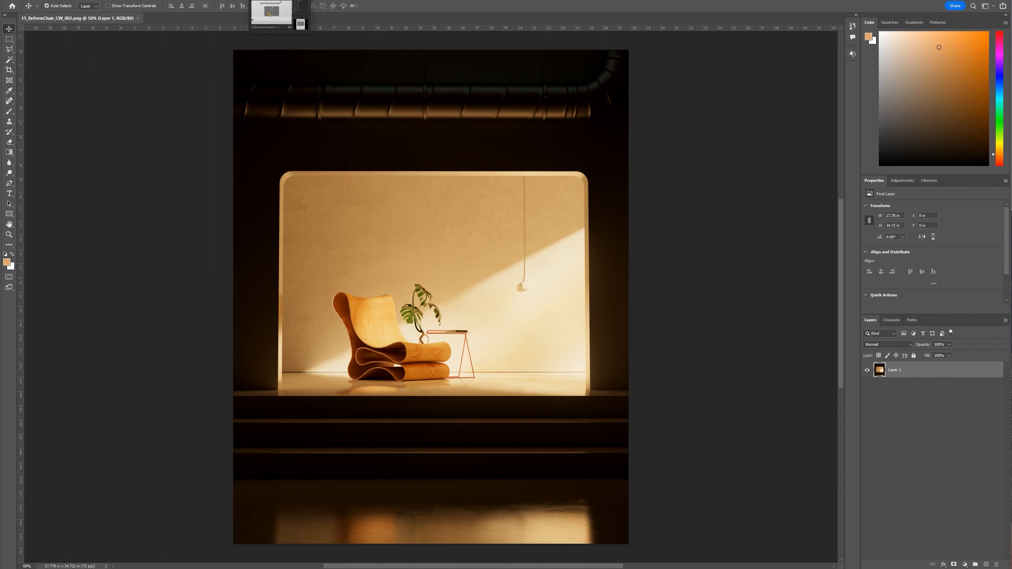
Switch to Cinema 4D and set the main viewport to the Default Camera.
left_click(281, 8)
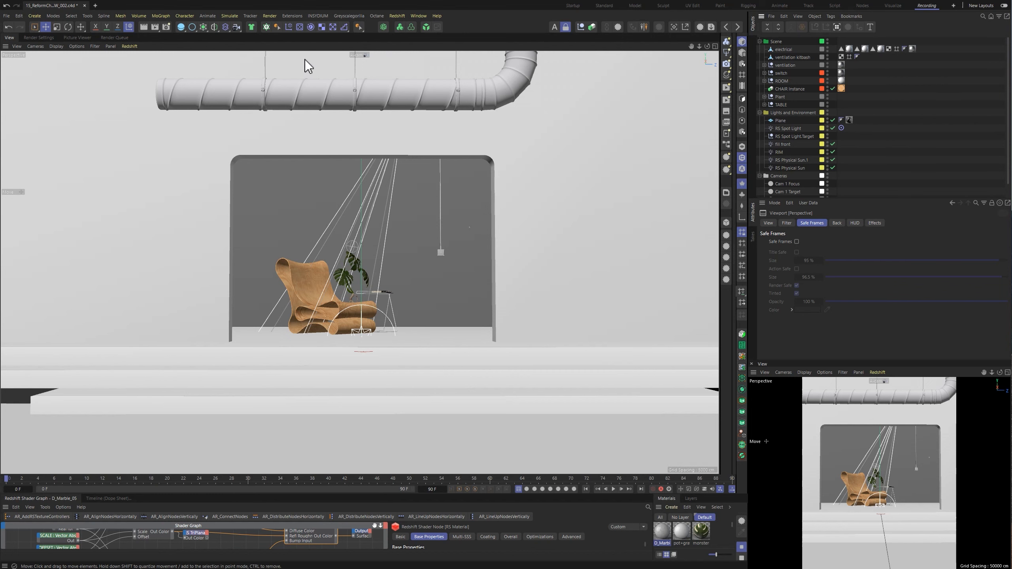
left_click(364, 56)
left_click(378, 62)
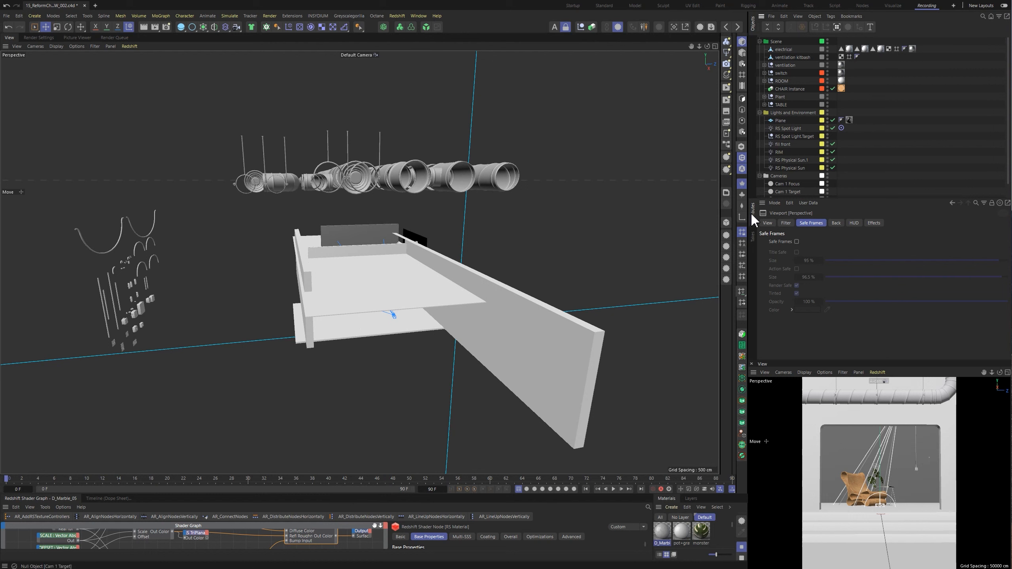
Bring up the Layers manager and enlarge the lower area and Layers section of the interface.
left_click_drag(784, 200, 782, 170)
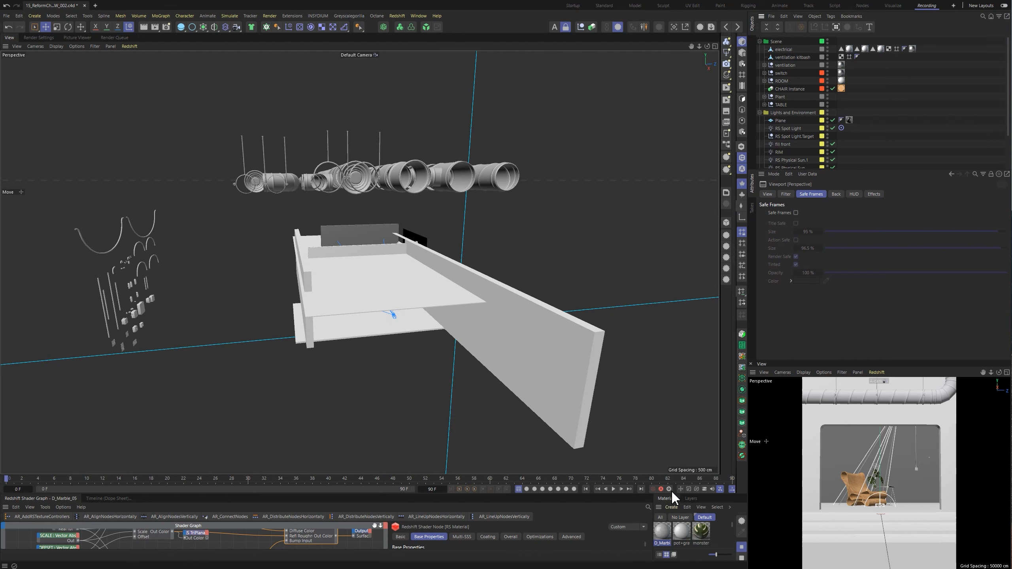
left_click(692, 498)
left_click_drag(583, 494, 580, 404)
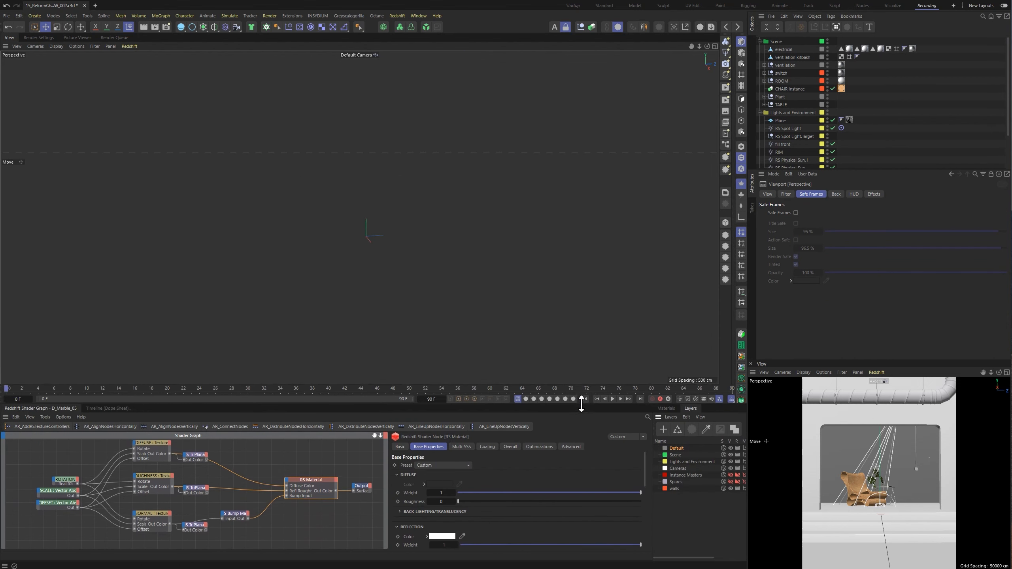
left_click_drag(653, 441, 540, 448)
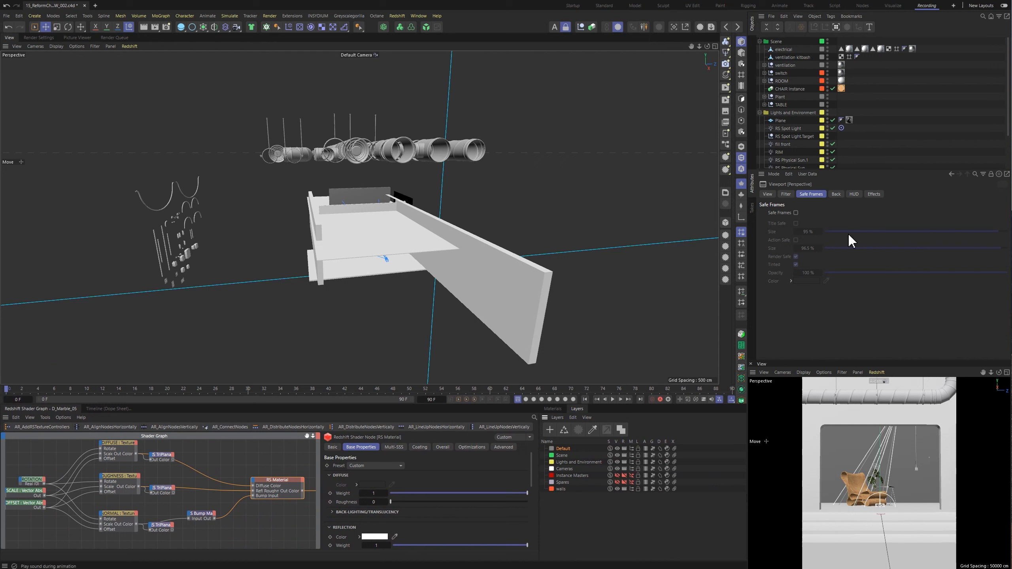
Collapse the object hierarchy, reveal the Instance Masters layer in the object list, and expand the Instance Masters null.
left_click(766, 28)
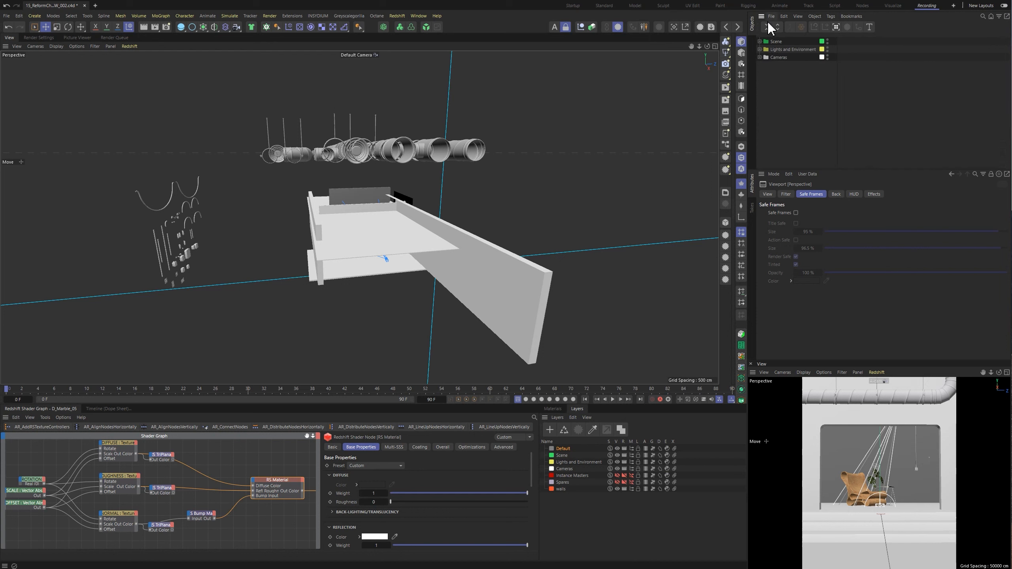
left_click(631, 476)
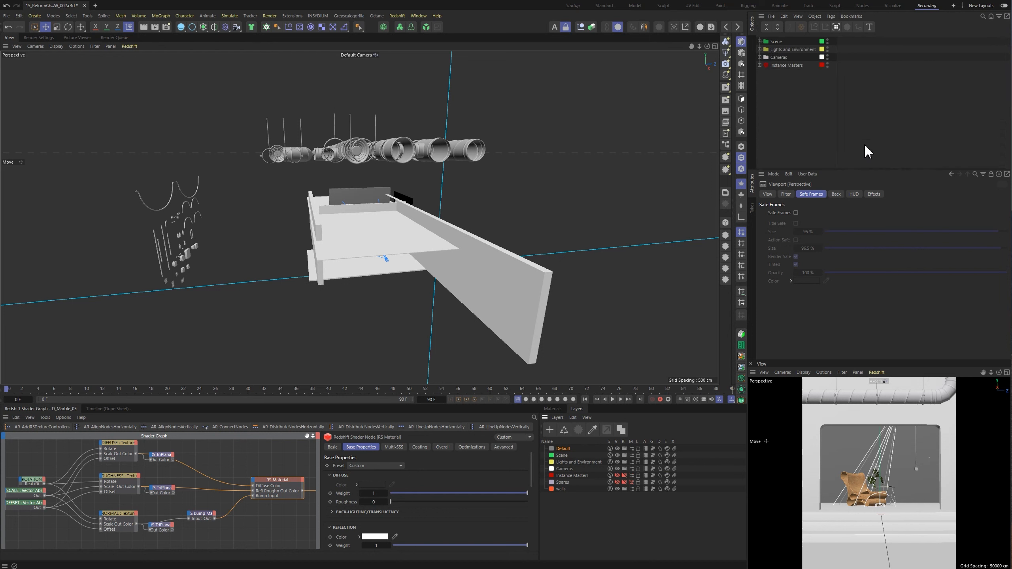
left_click(774, 64)
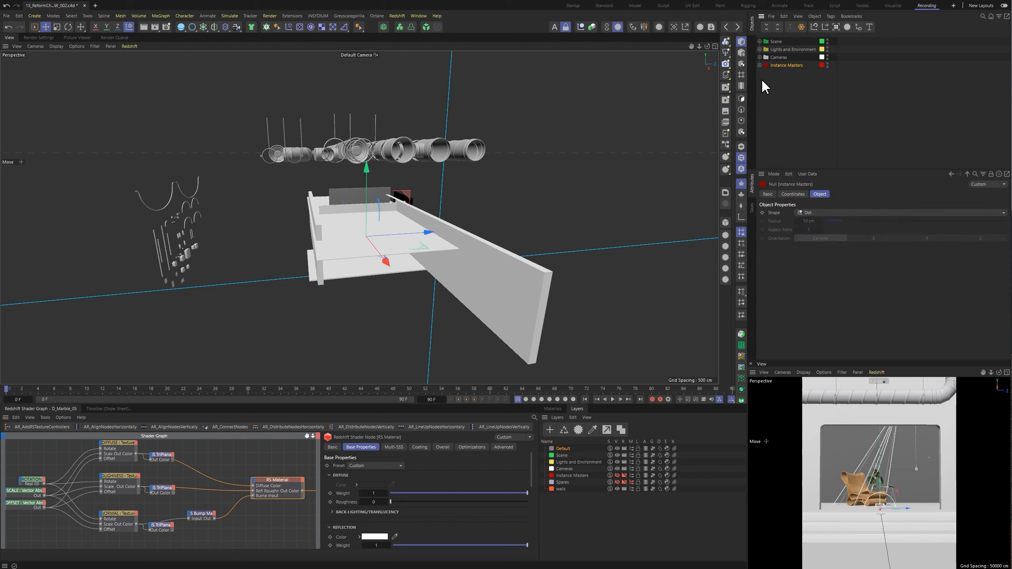
left_click(760, 64)
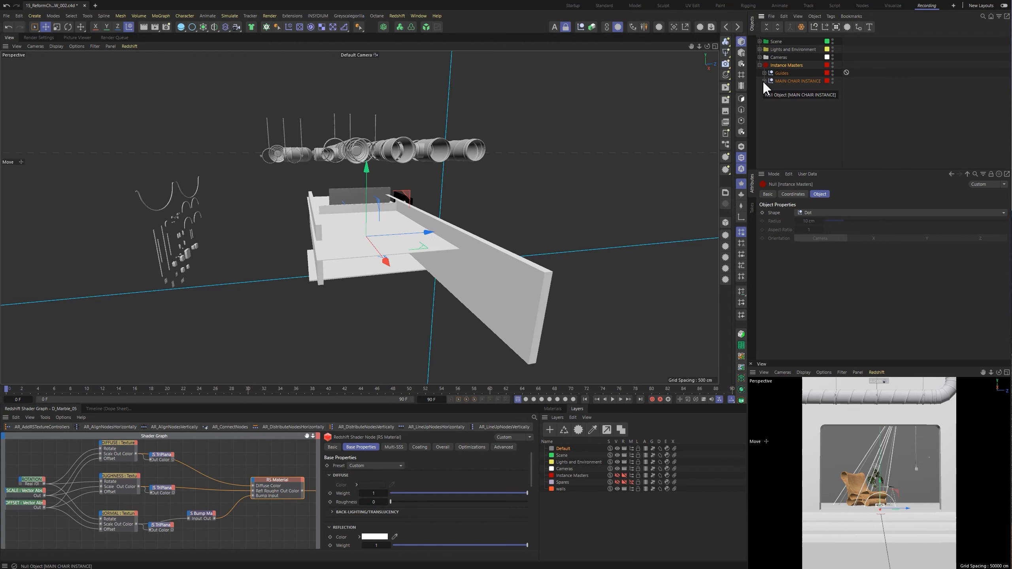
Solo the Instance Masters layer and make it visible in the viewport, viewing the chair model up close.
left_click(610, 476)
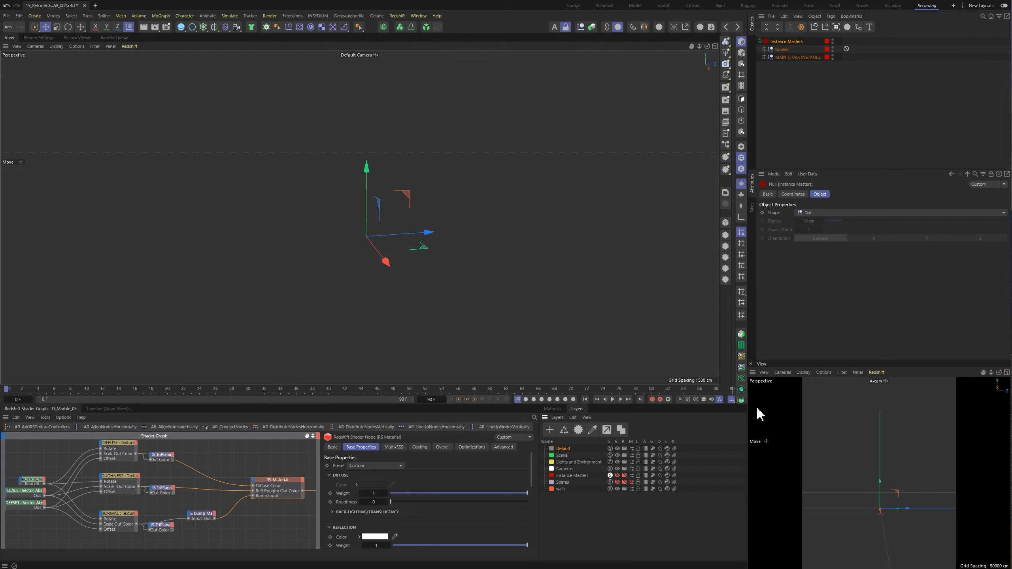
left_click(617, 476)
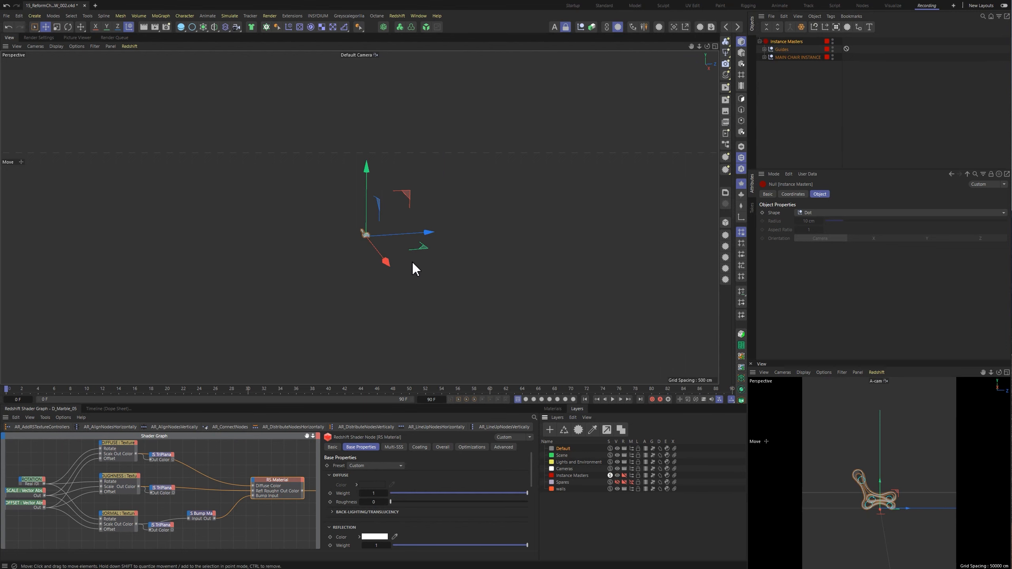
right_click_drag(366, 238, 546, 211, "alt")
left_click_drag(356, 211, 379, 274, "alt")
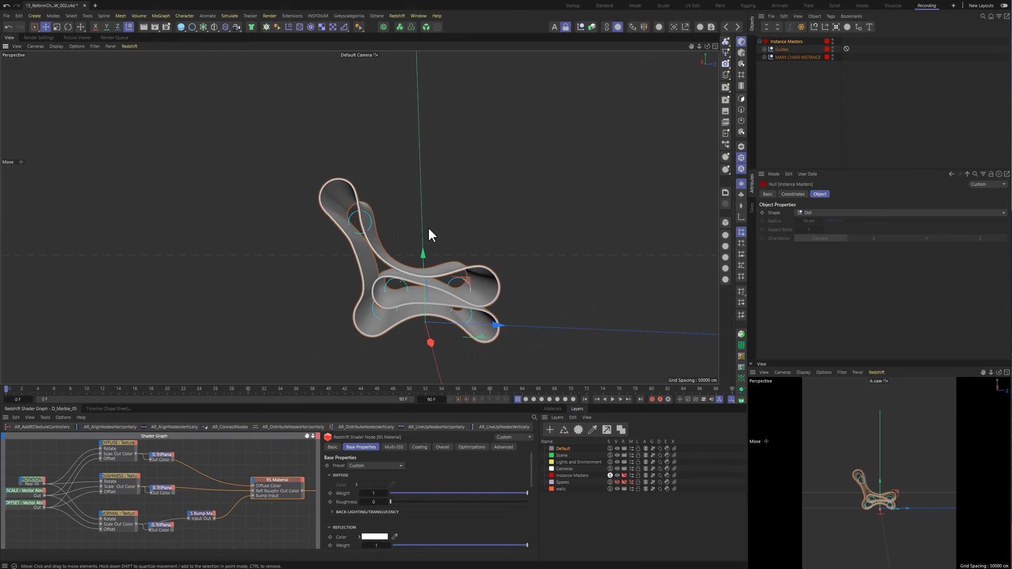
Show the four-view layout and frame the MAIN CHAIR INSTANCE in the views.
key("ctrl+s")
middle_click(408, 252)
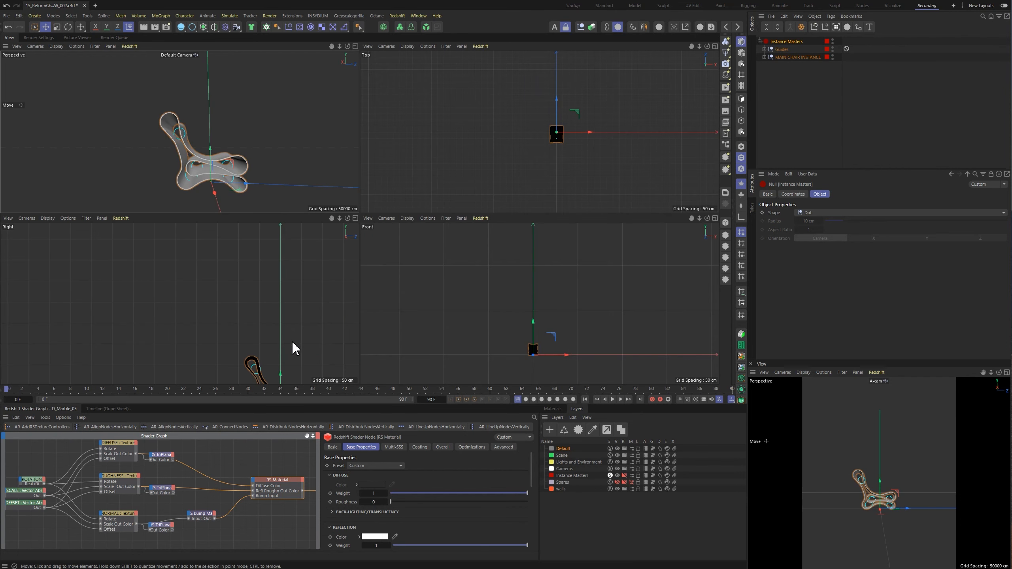
middle_click_drag(295, 348, 175, 295, "alt")
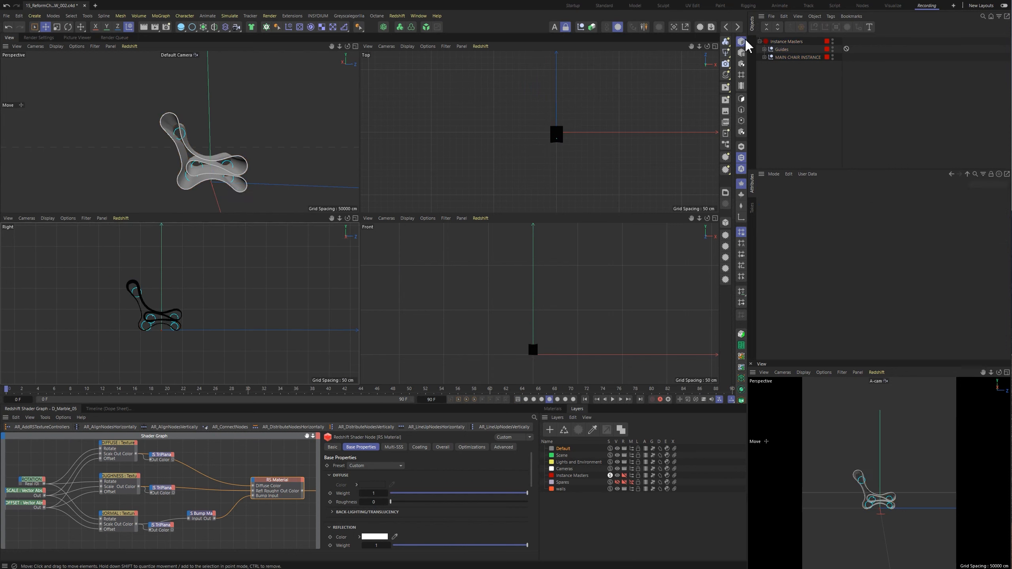
left_click(793, 57)
key("o")
key("o")
key("o")
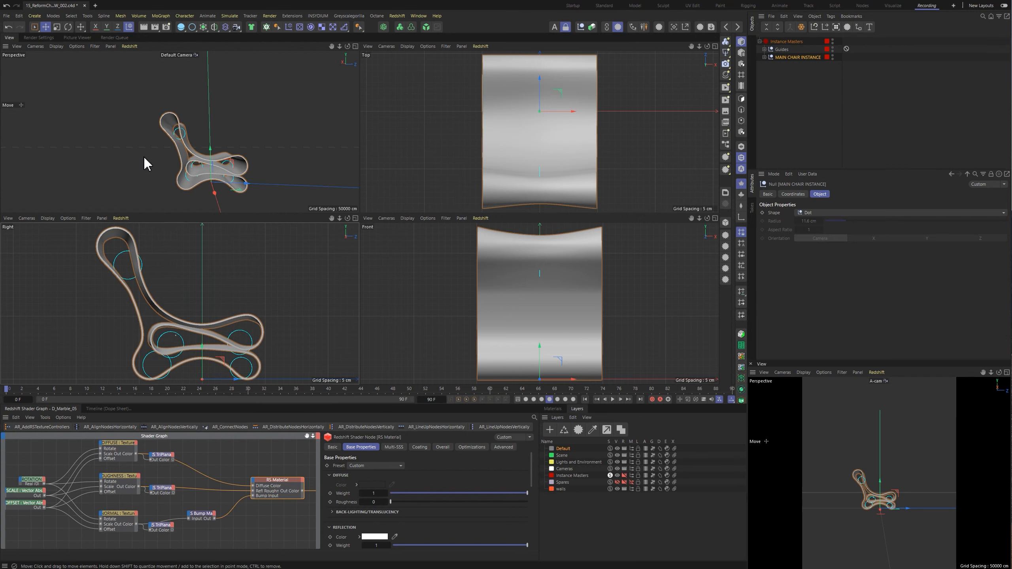
Compare the chair master alone with the full scene by toggling the Instance Masters layer's solo off and on.
left_click(610, 476)
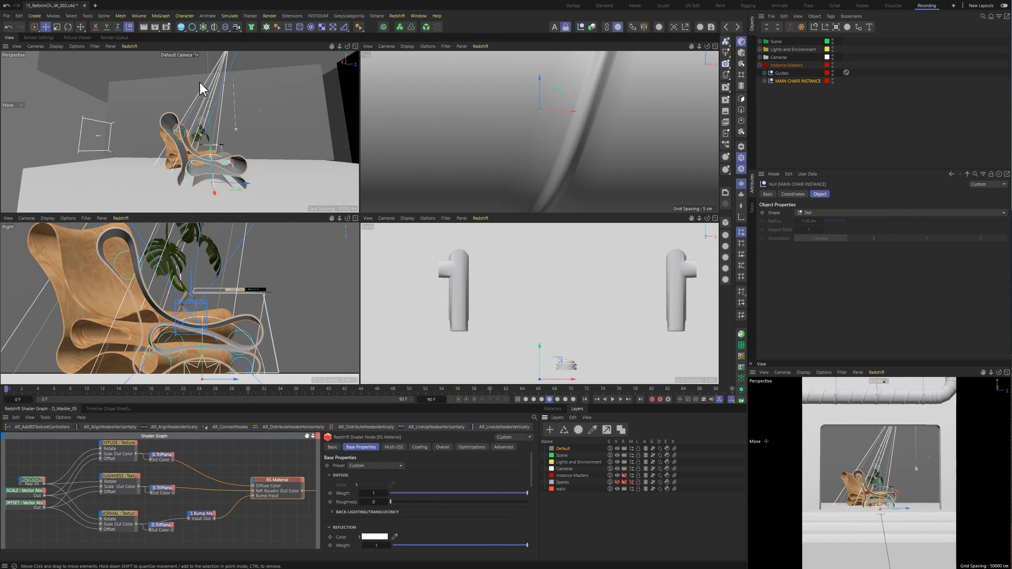
left_click(256, 110)
left_click_drag(217, 158, 157, 146, "alt")
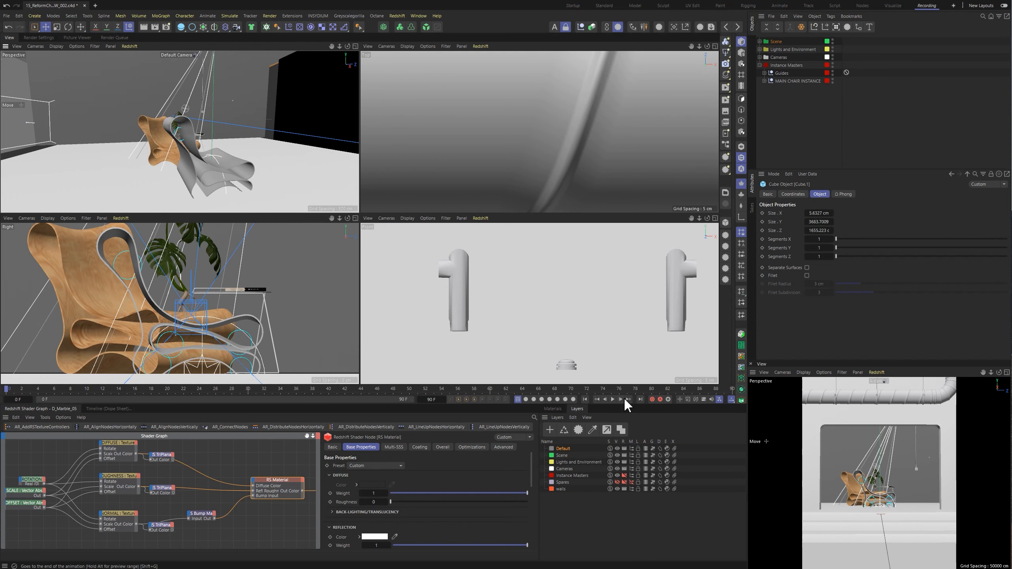
left_click(610, 475)
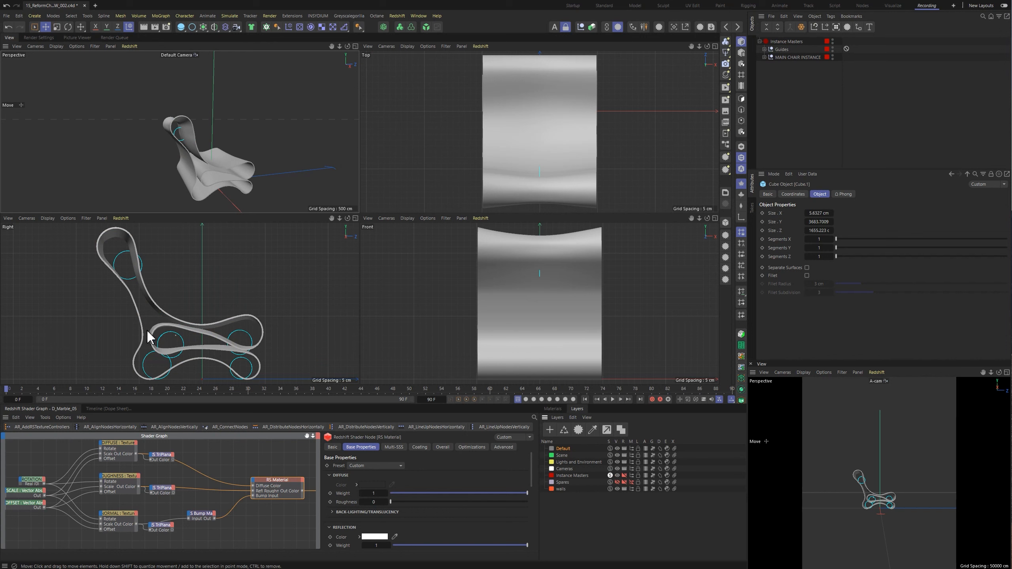
left_click(610, 476)
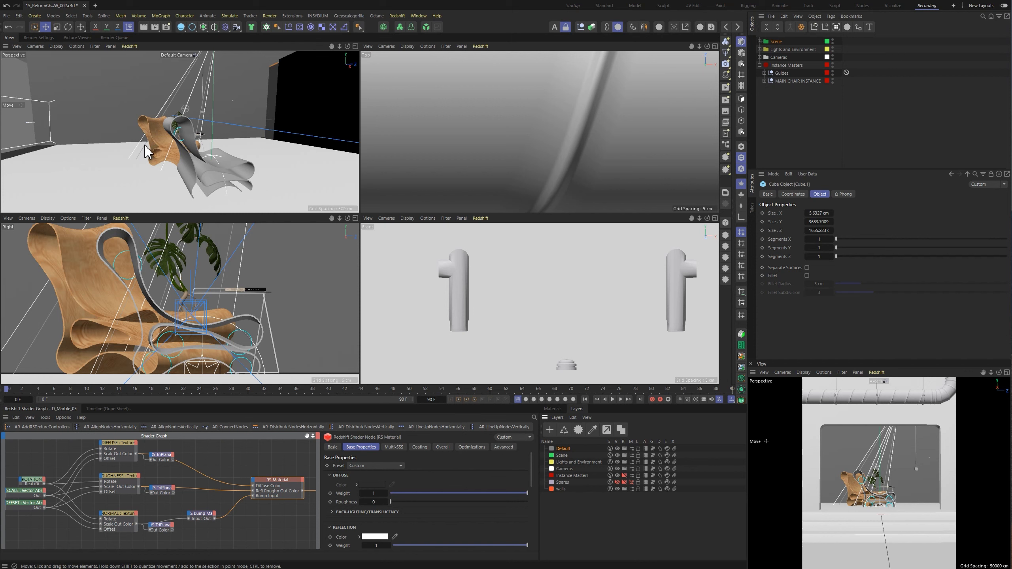
left_click(610, 475)
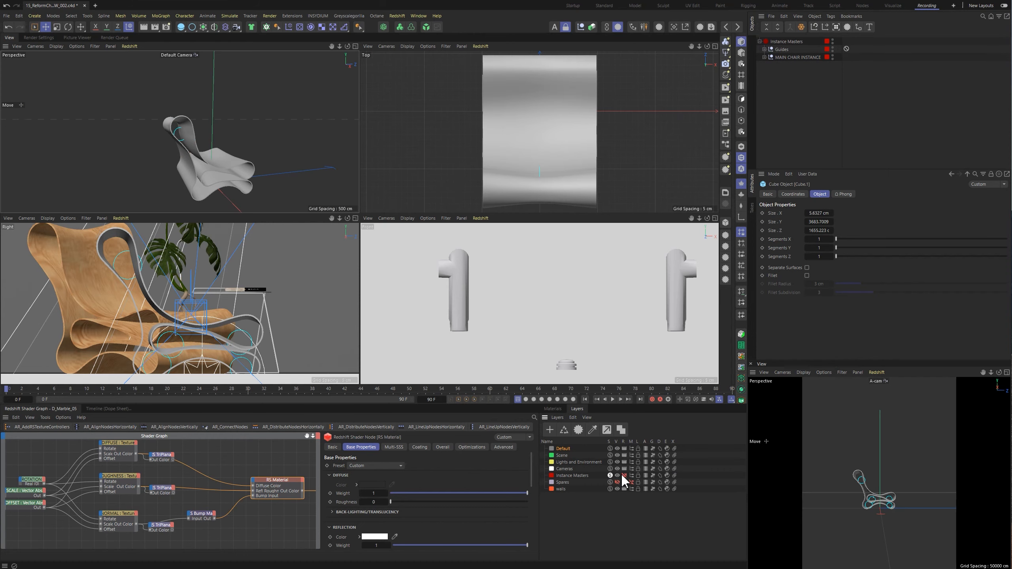
Expand MAIN CHAIR INSTANCE and its CHAIR object, and show CHAIR with its generators enabled in place of CHAIR.1.
left_click(797, 57)
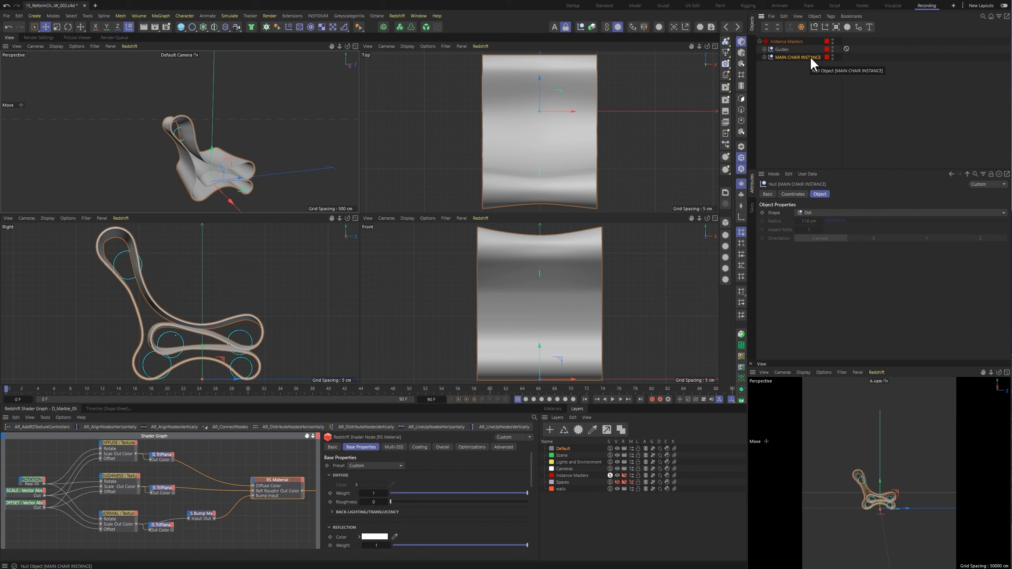
left_click(764, 57)
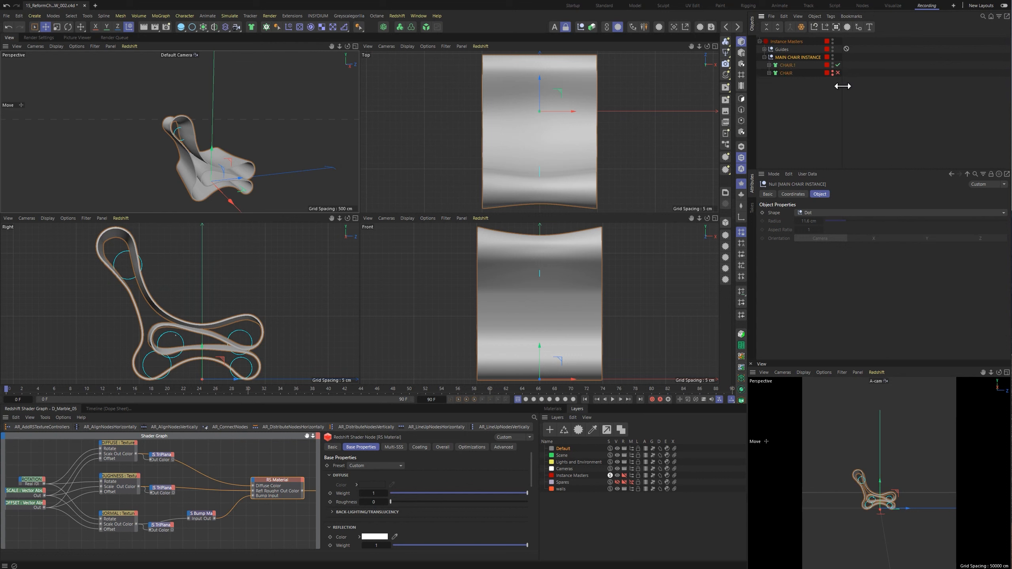
left_click_drag(843, 86, 857, 85)
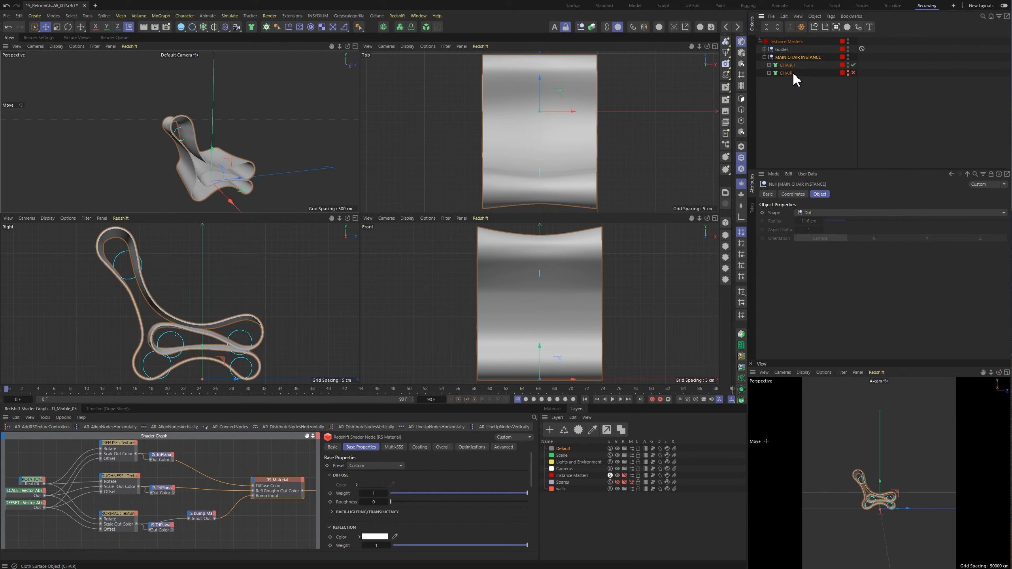
left_click(768, 73)
left_click(853, 81)
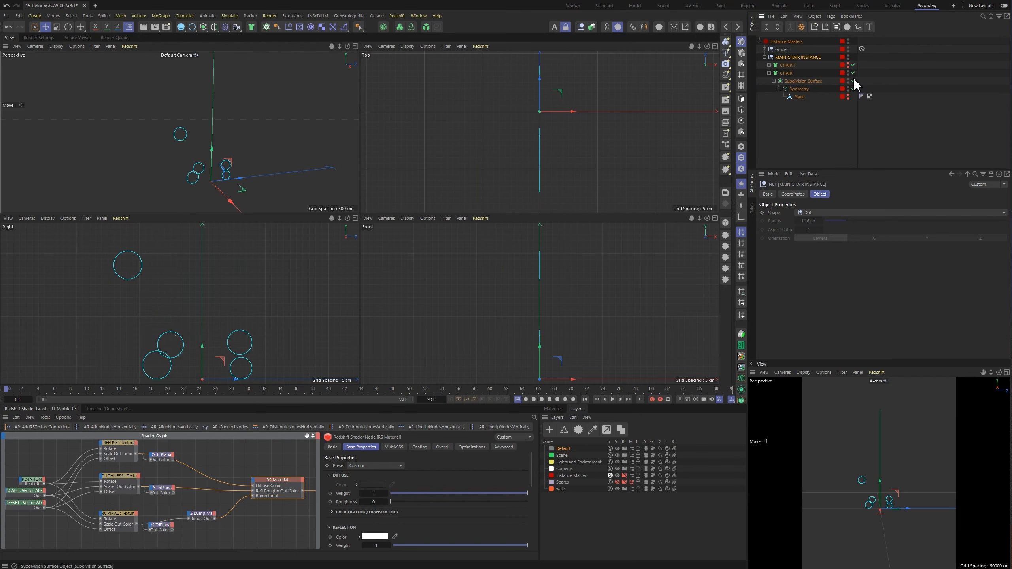
left_click(848, 98, "alt")
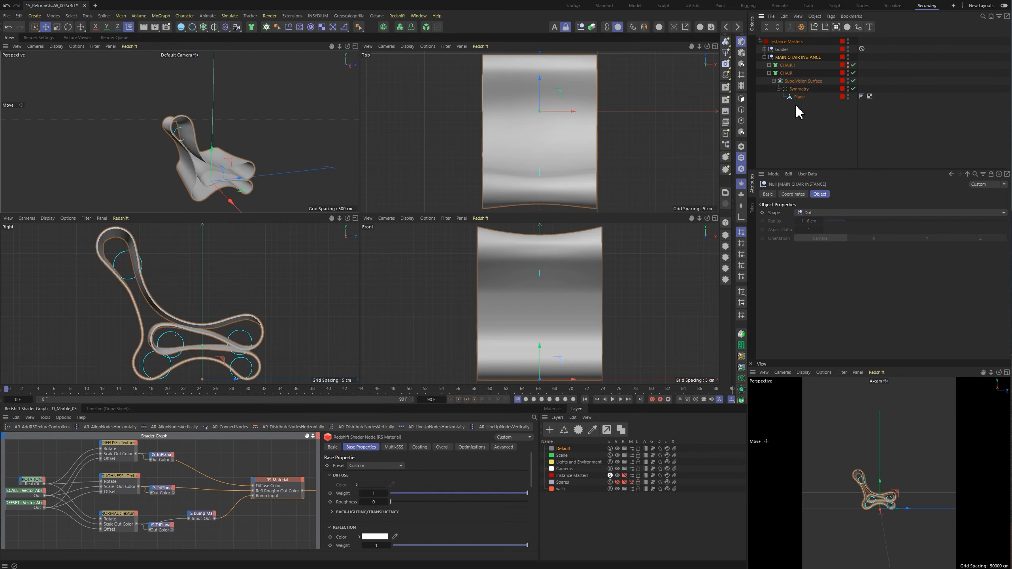
Select the Plane and disable the Symmetry, Subdivision Surface and CHAIR cloth surface to examine the base half mesh.
left_click(798, 97)
left_click_drag(853, 87, 858, 72)
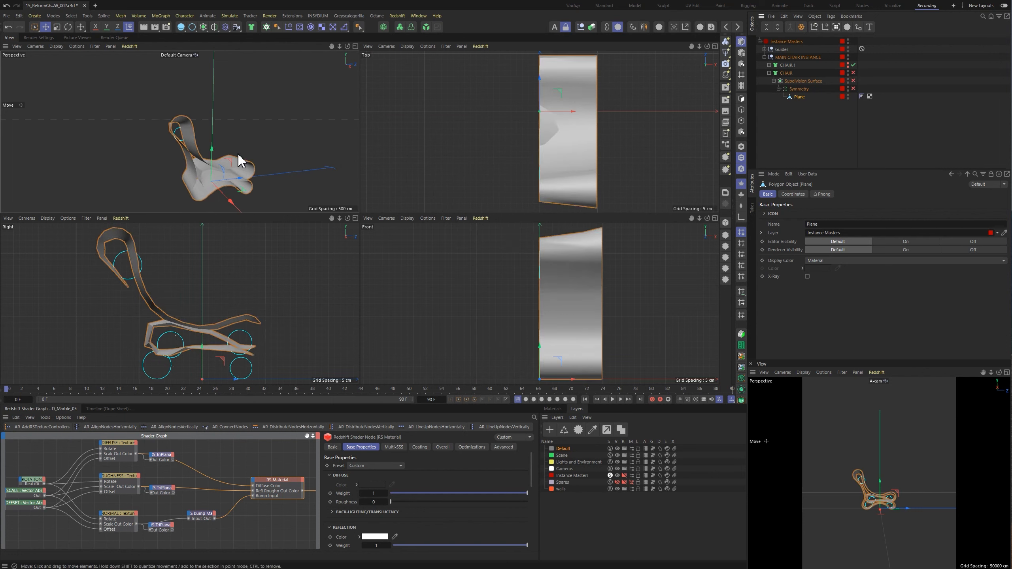
left_click_drag(229, 166, 104, 179, "alt")
left_click_drag(219, 164, 259, 155, "alt")
Re-enable Symmetry, Subdivision Surface and the CHAIR cloth surface one by one, inspecting the chair at each stage.
left_click(854, 87)
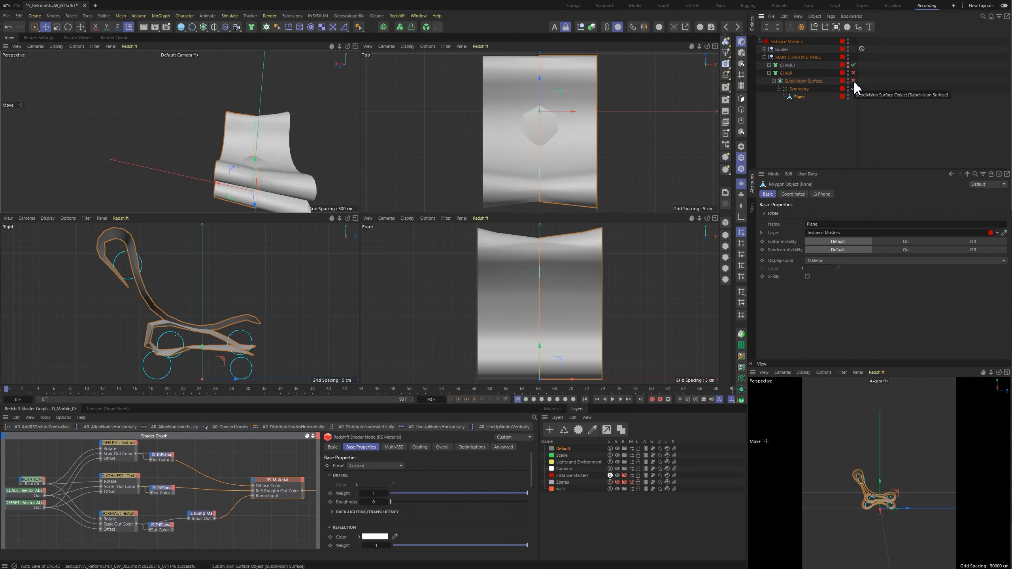
left_click(854, 81)
left_click(853, 73)
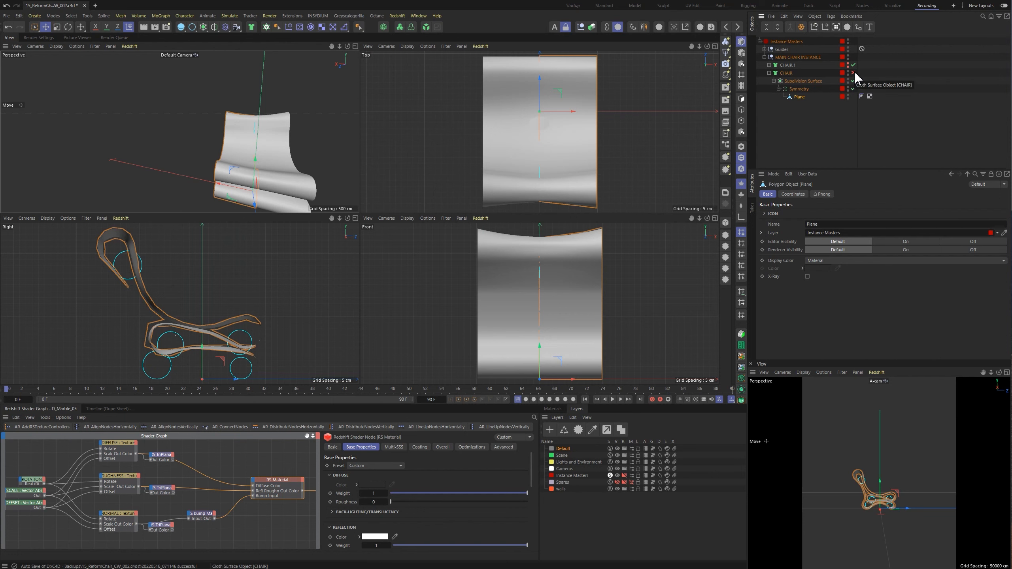
left_click_drag(238, 147, 325, 153, "alt")
middle_click_drag(318, 172, 231, 163, "alt")
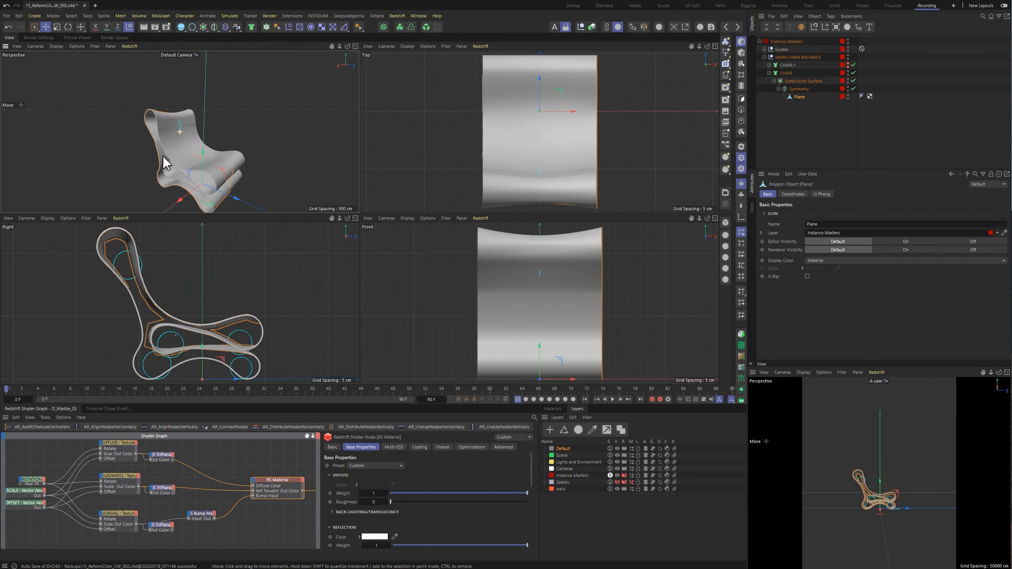
left_click_drag(172, 157, 207, 138, "alt")
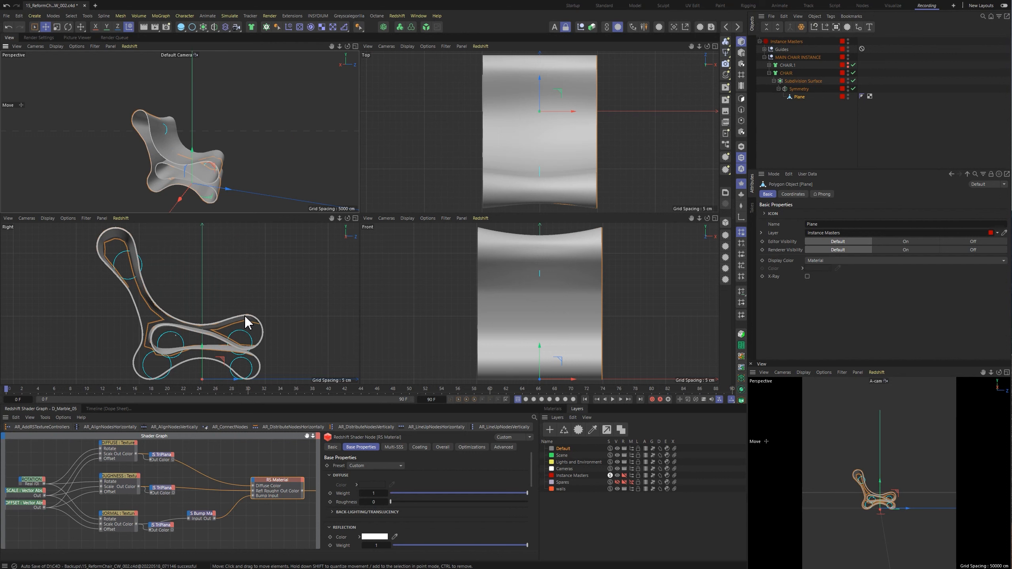
Collapse the CHAIR hierarchy and hide MAIN CHAIR INSTANCE in the viewports.
scroll(188, 324, "down", 2)
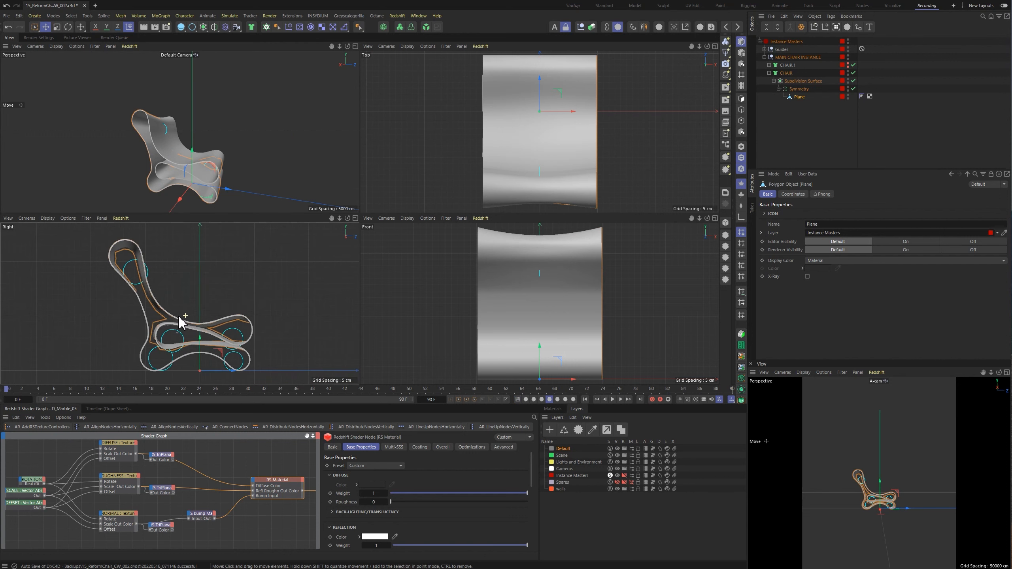
scroll(184, 322, "down", 2)
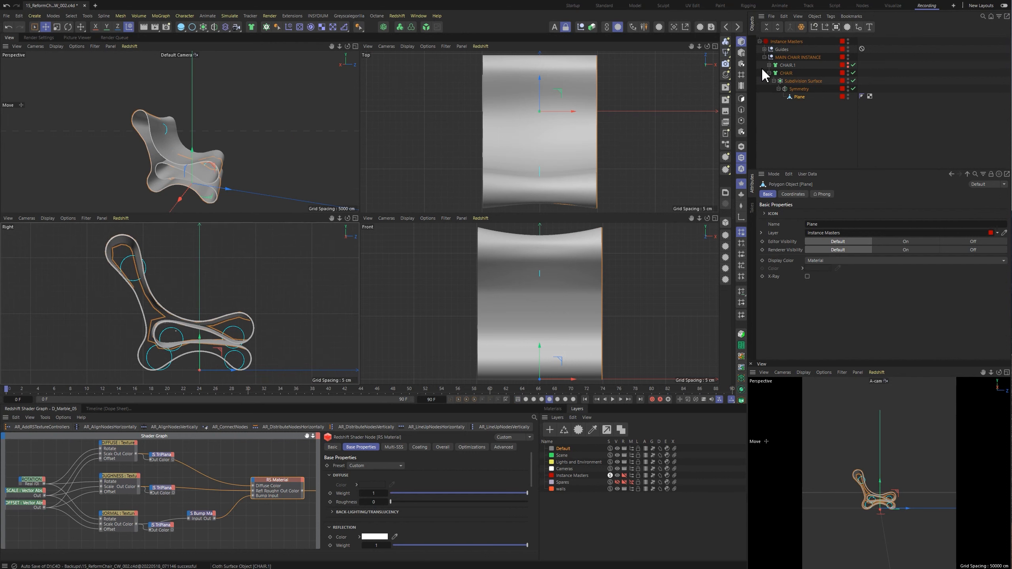
left_click(768, 73)
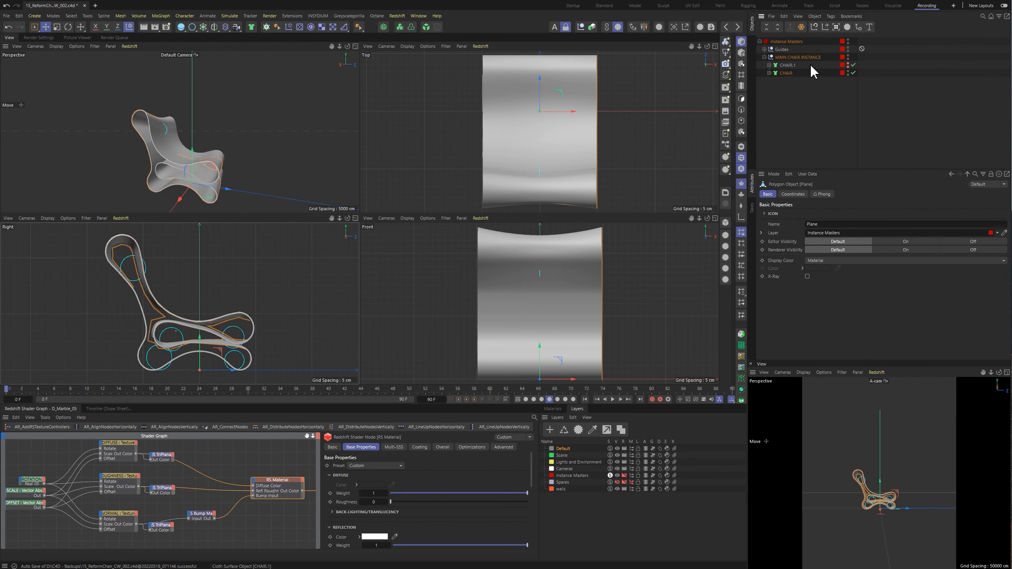
left_click(848, 57)
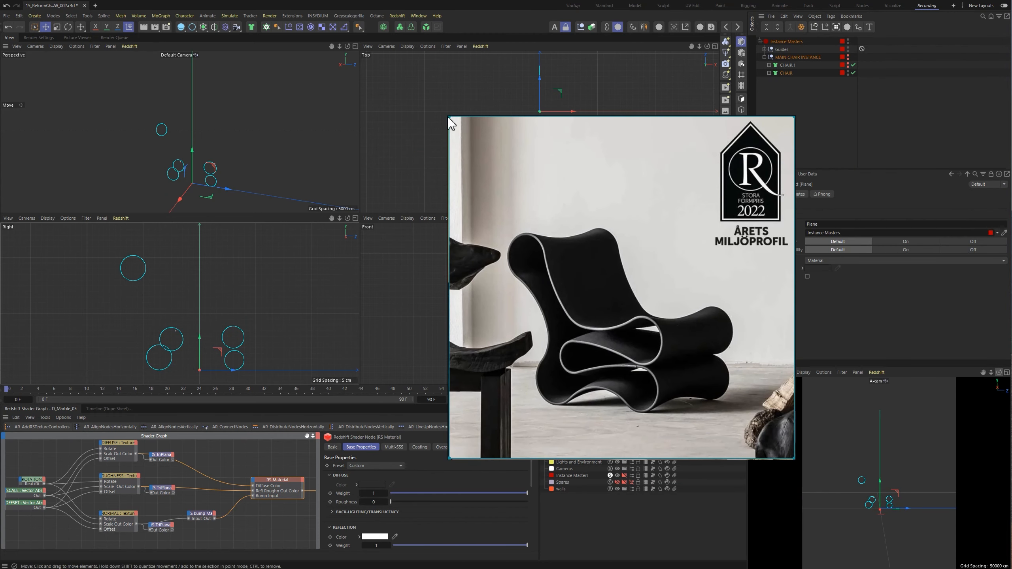
Shrink the chair reference image window and place it over the Top and Front views, clear of the Right view.
left_click_drag(450, 117, 561, 198)
double_click(621, 271)
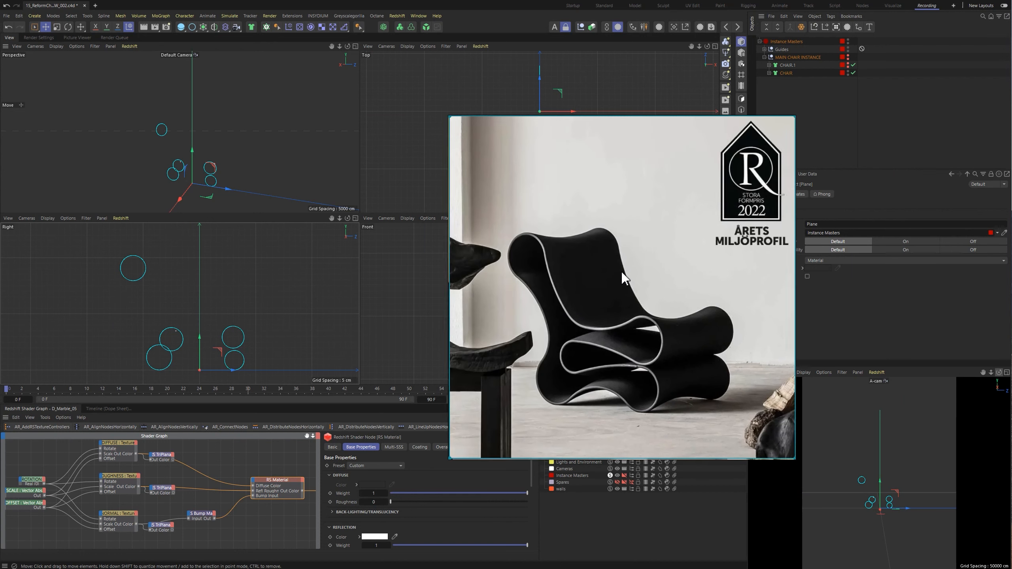
left_click_drag(450, 120, 553, 206)
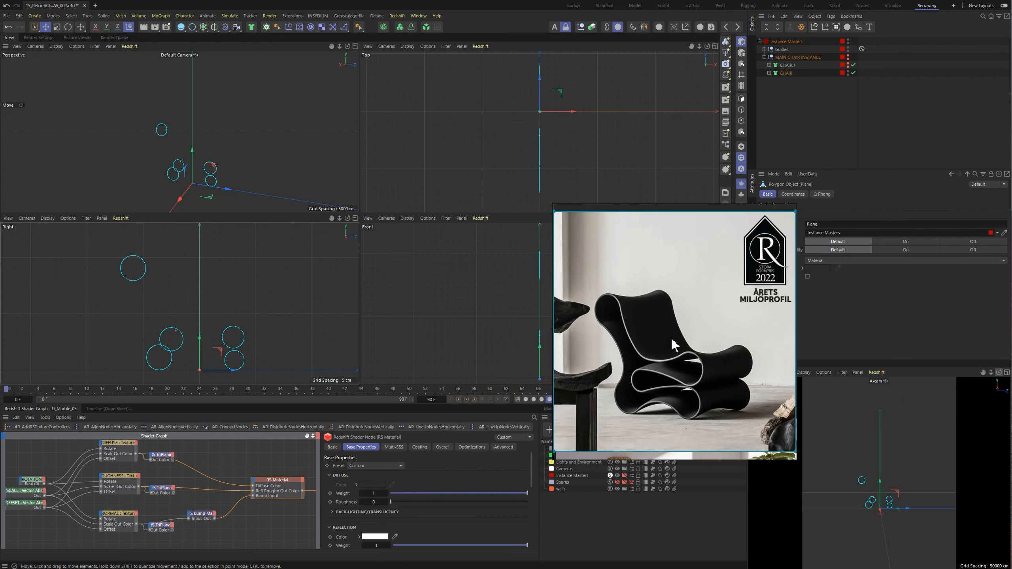
right_click_drag(716, 351, 630, 274)
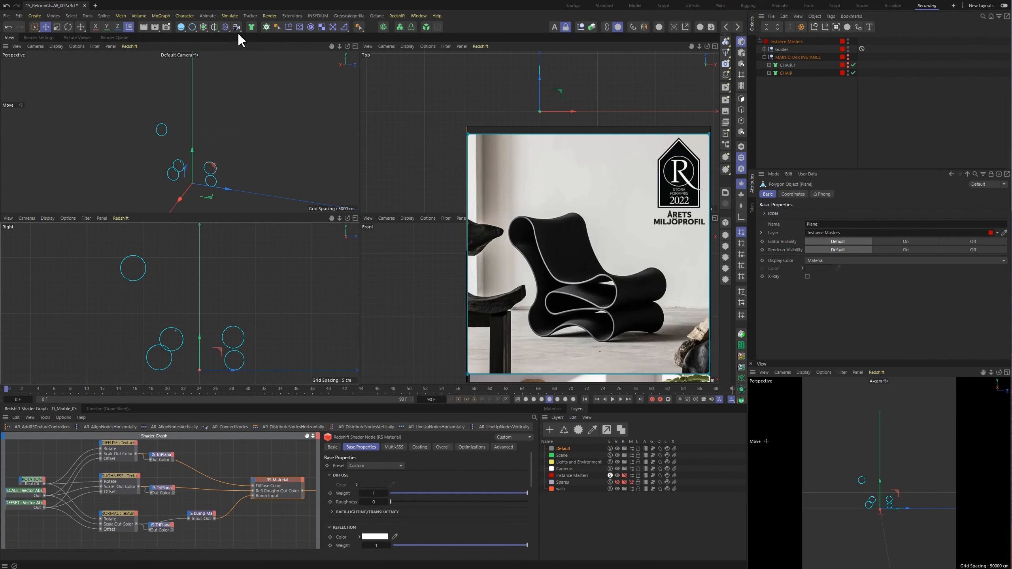
Try tracing the chair's back profile with the Spline Pen in the Right view, from the upper guide circle to the lowest rear one.
left_click(191, 27)
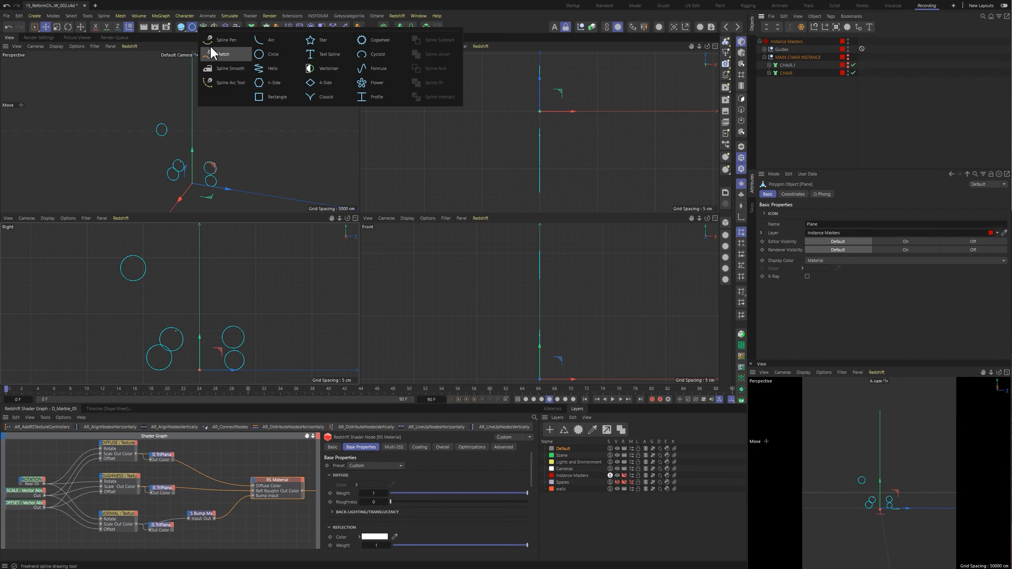
left_click(236, 40)
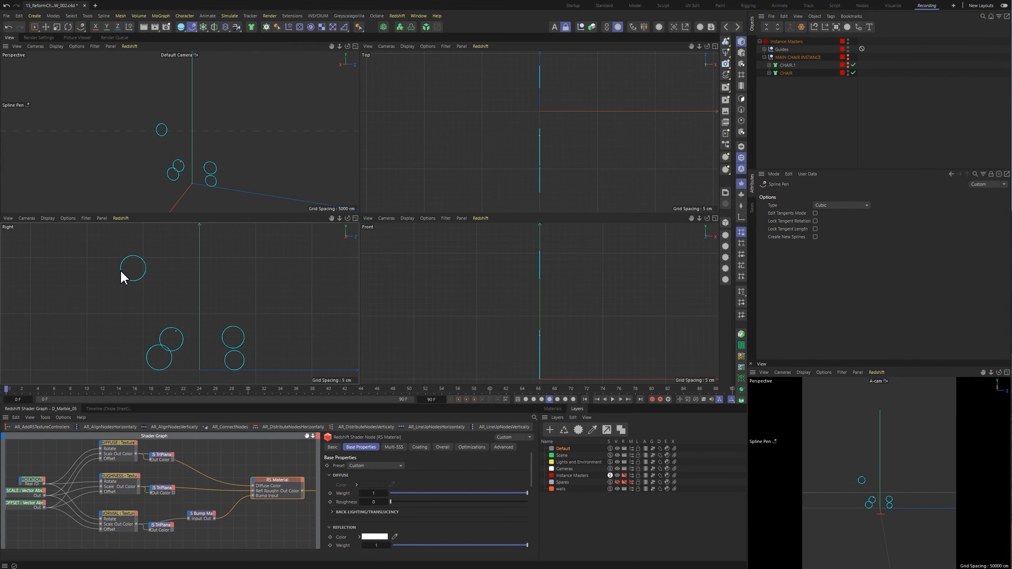
left_click_drag(119, 271, 134, 312)
left_click(140, 323)
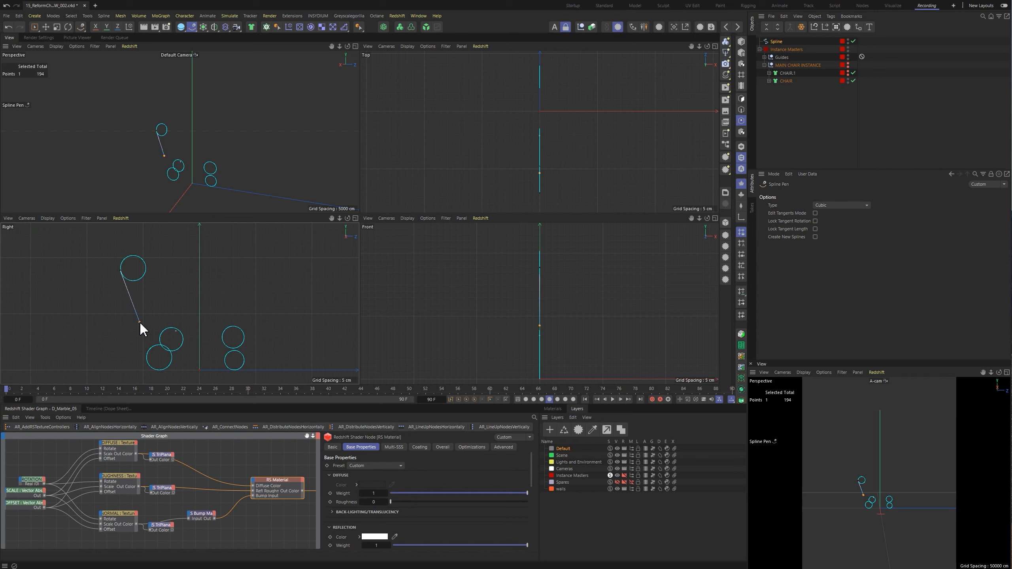
left_click(148, 362)
left_click(157, 370)
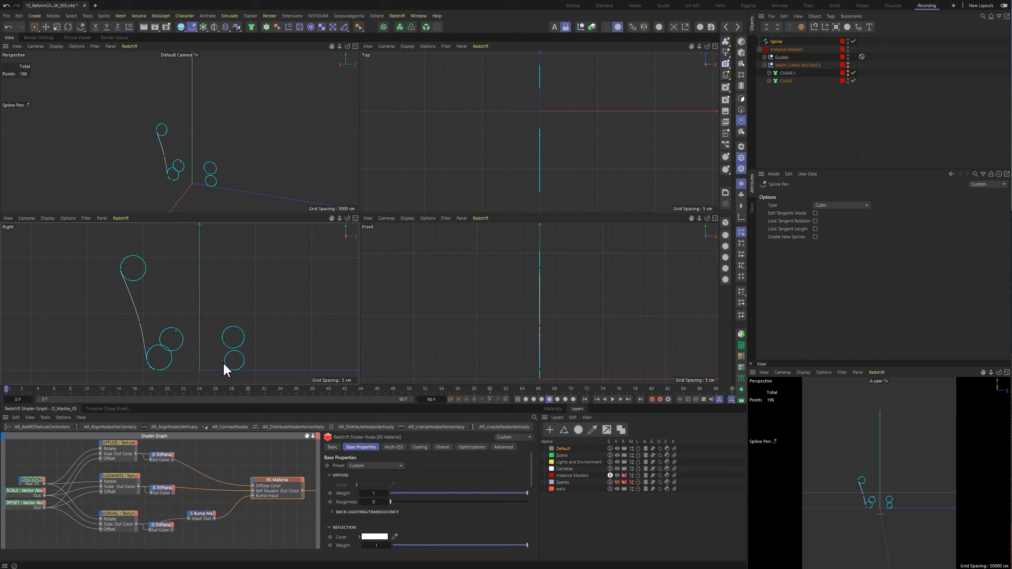
Undo the traced back profile spline completely.
key("ctrl+z")
key("ctrl+z")
key("ctrl+z")
key("ctrl+z")
key("ctrl+z")
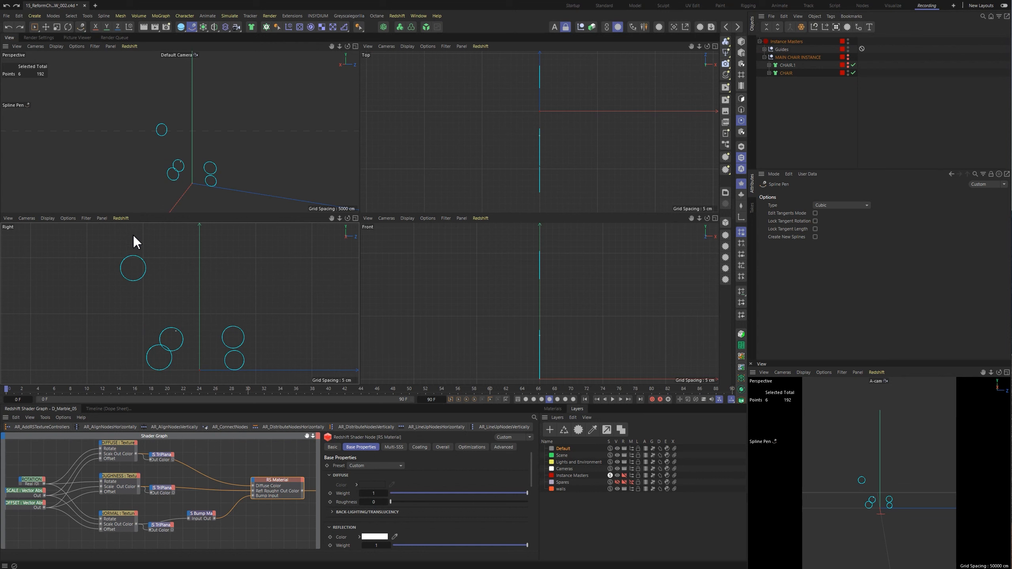
Expand CHAIR, select its Plane, and show MAIN CHAIR INSTANCE in the viewports to inspect the half mesh.
left_click(768, 73)
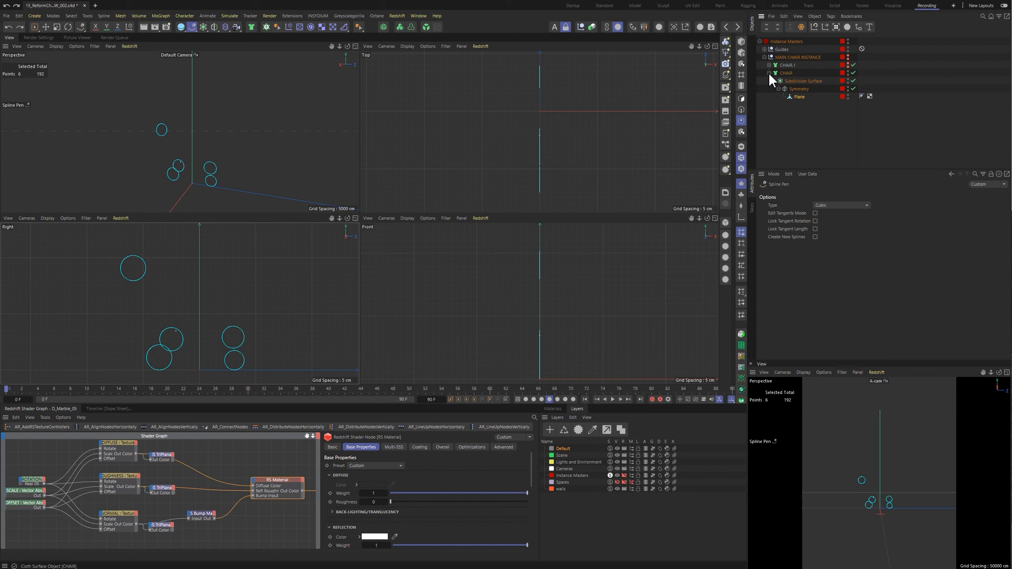
left_click(797, 97)
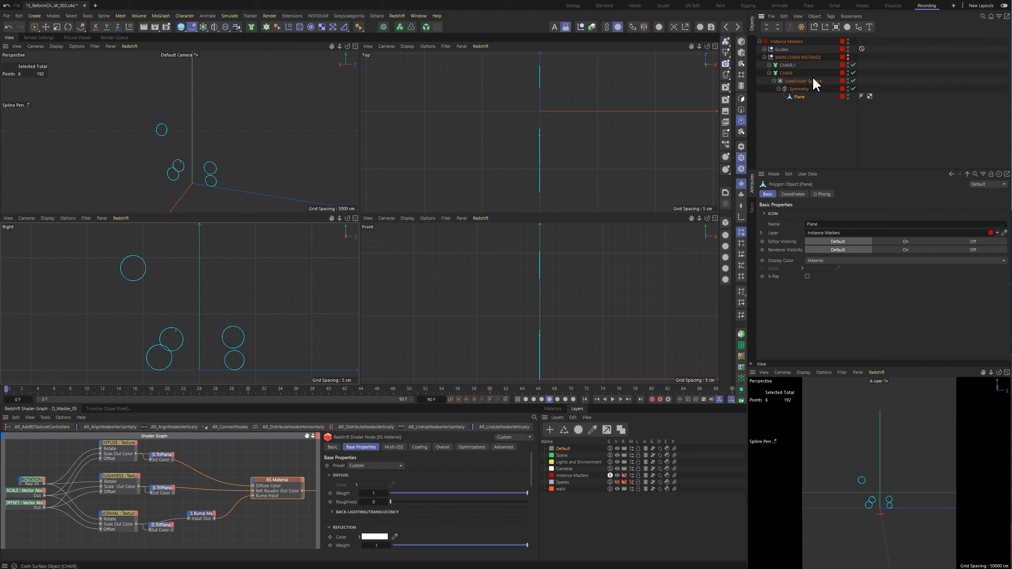
left_click(848, 56)
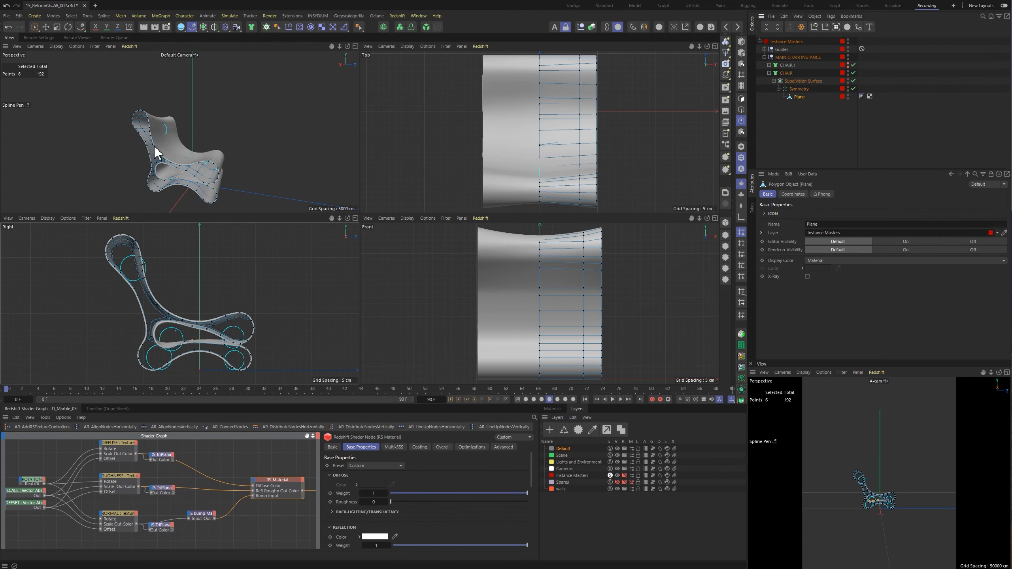
left_click_drag(198, 164, 164, 172, "alt")
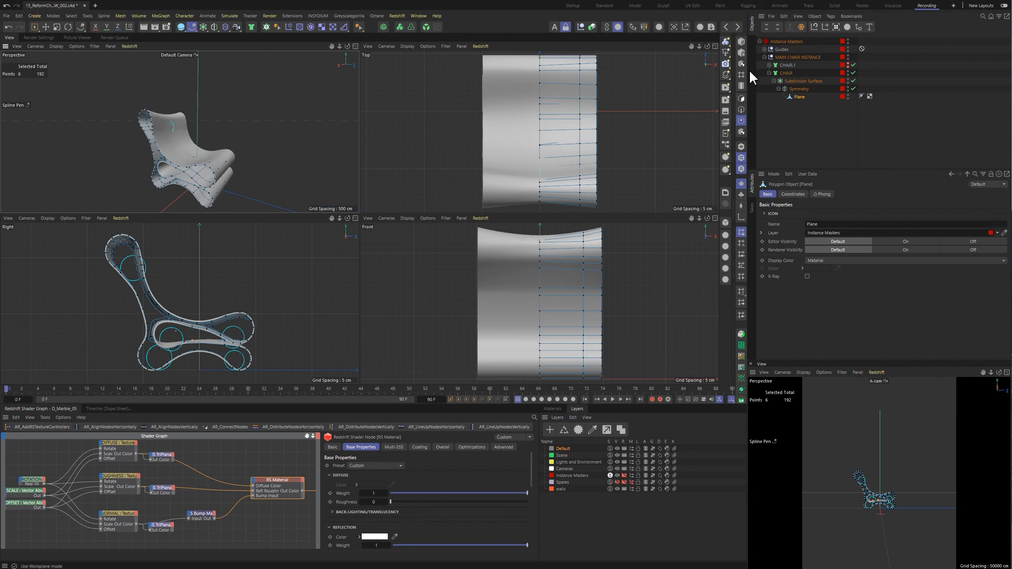
Show CHAIR.1 in place of CHAIR, and select the Plane under its Subdivision Surface to inspect the full mesh.
left_click(848, 71)
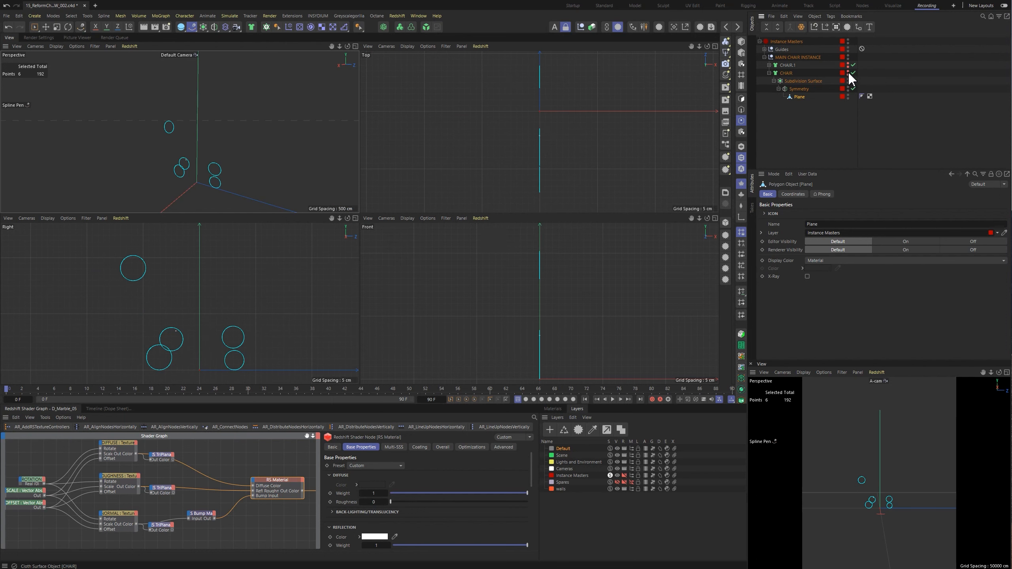
left_click(769, 65)
left_click(773, 73)
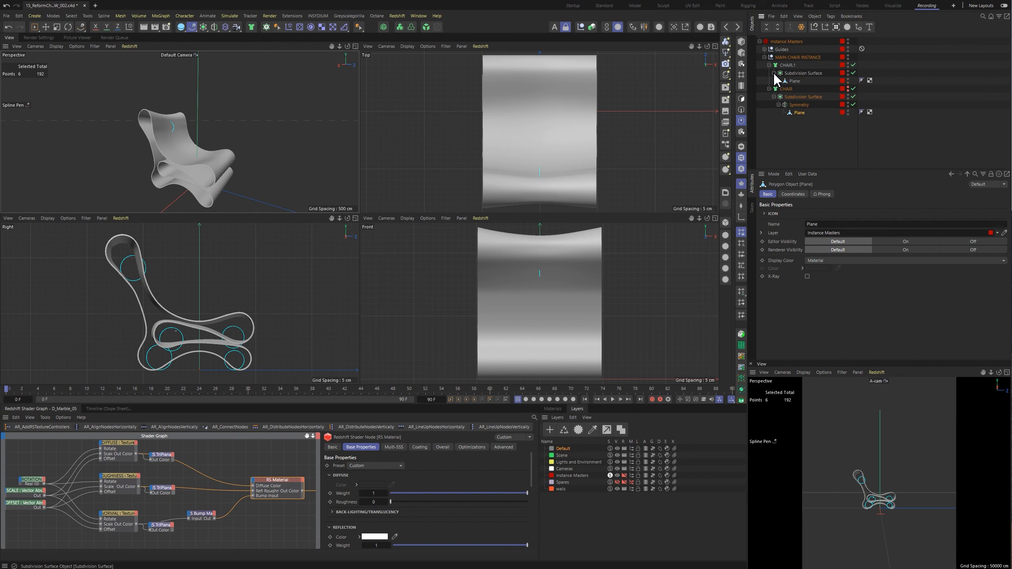
left_click(793, 81)
left_click_drag(207, 178, 140, 187, "alt")
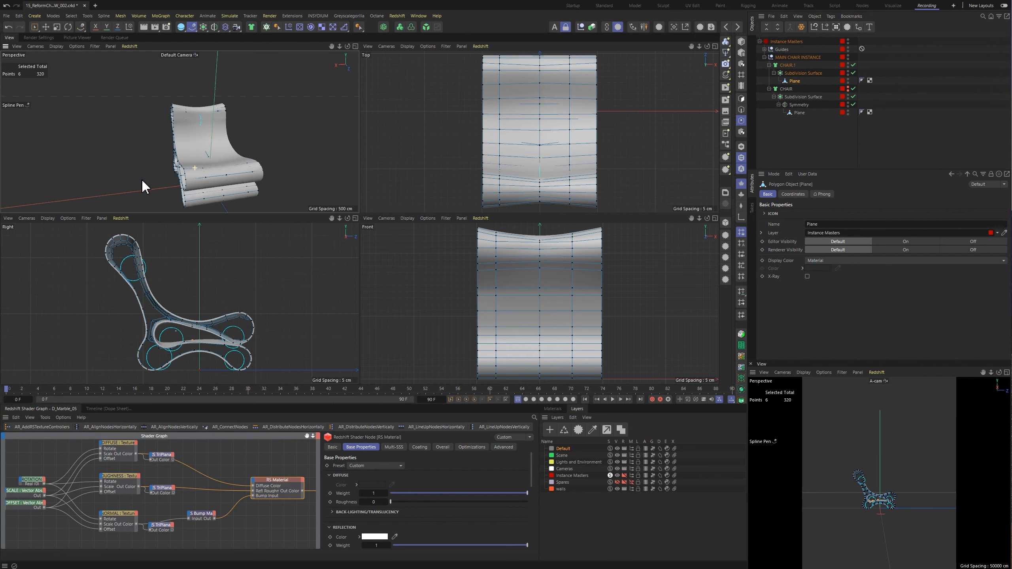
Examine the UV layout of CHAIR.1's Plane and the chair render in Photoshop, then collapse both chair hierarchies in Cinema 4D.
left_click(870, 80)
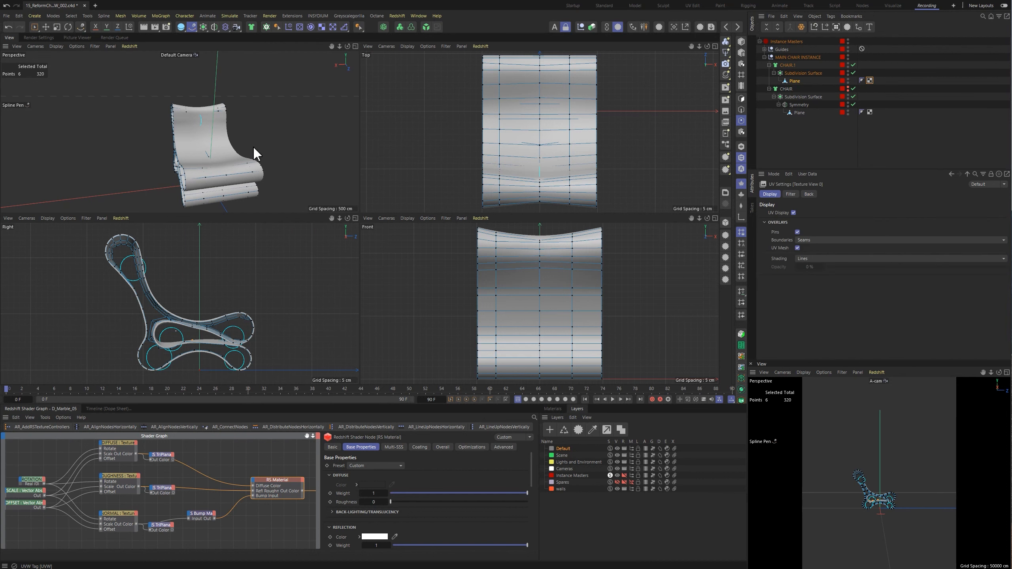
left_click_drag(530, 43, 538, 86)
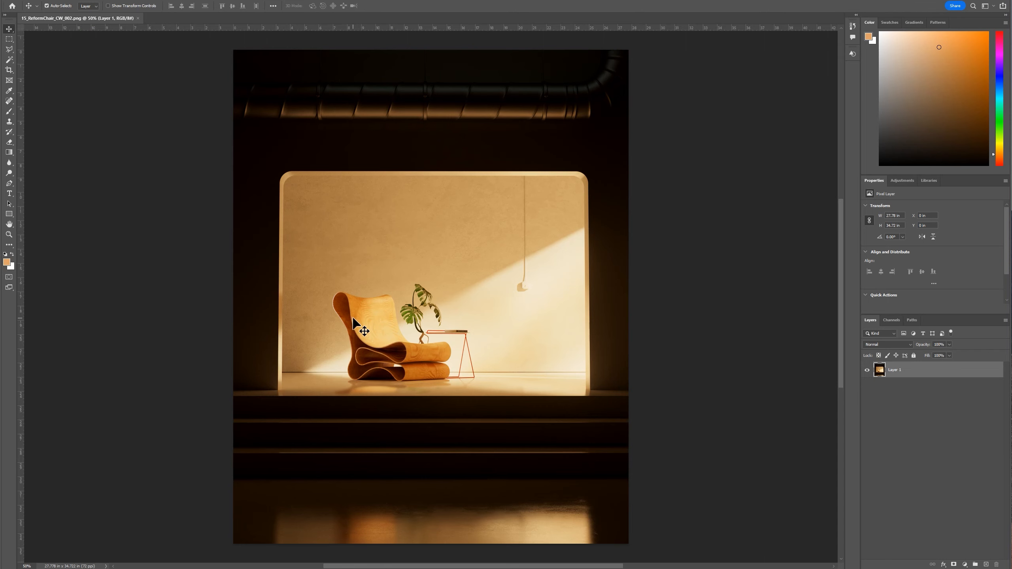
key("alt+Tab")
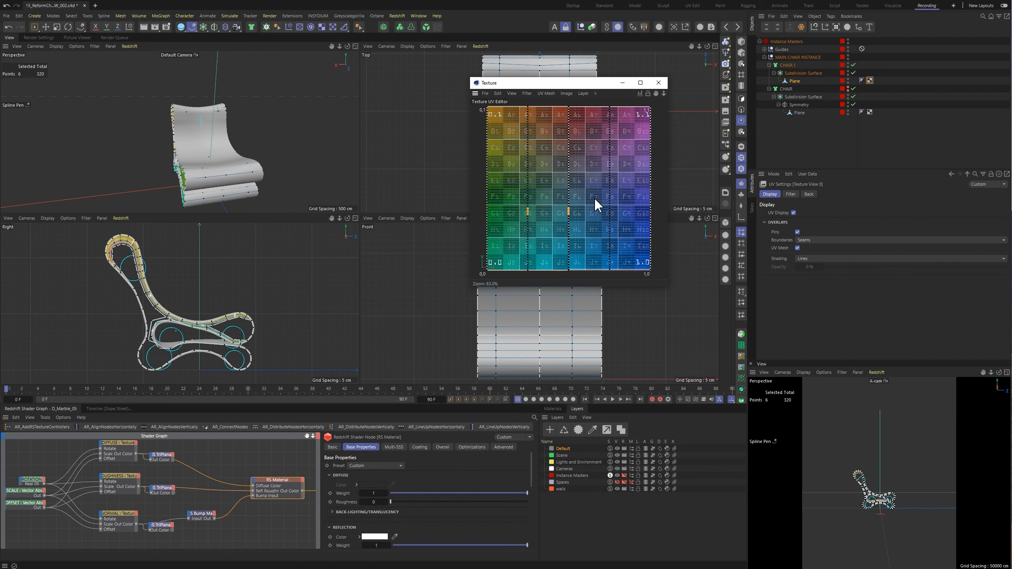
left_click(658, 83)
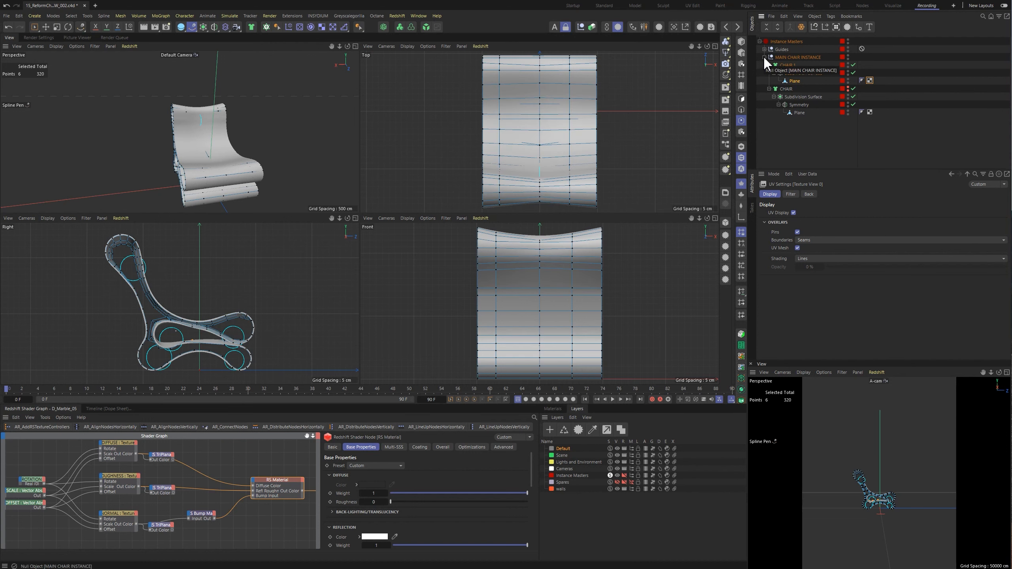
left_click(769, 65)
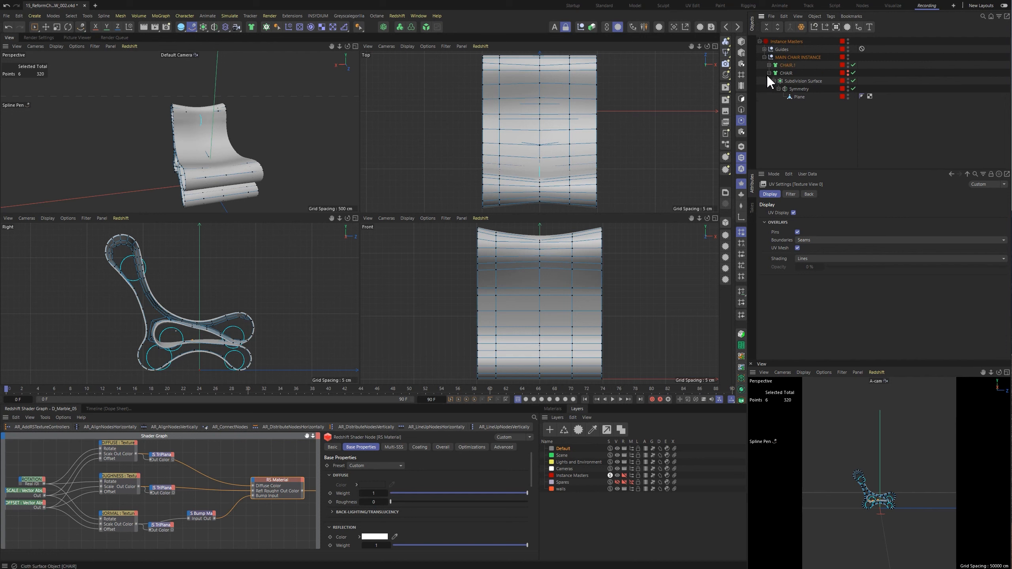
left_click(769, 73)
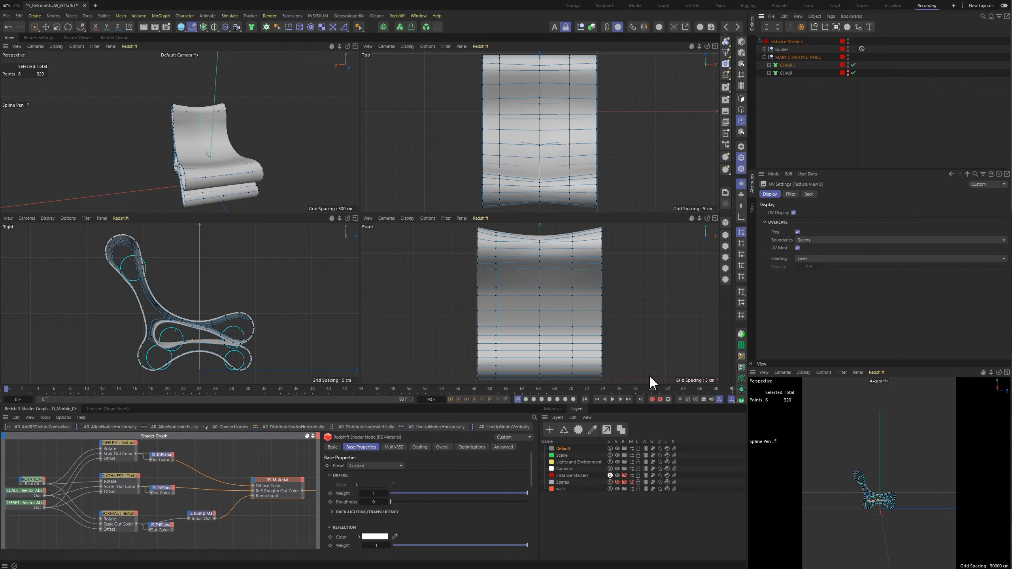
Hide the Instance Masters layer in the viewports and managers, and turn off its solo mode.
left_click(617, 482)
left_click(575, 475)
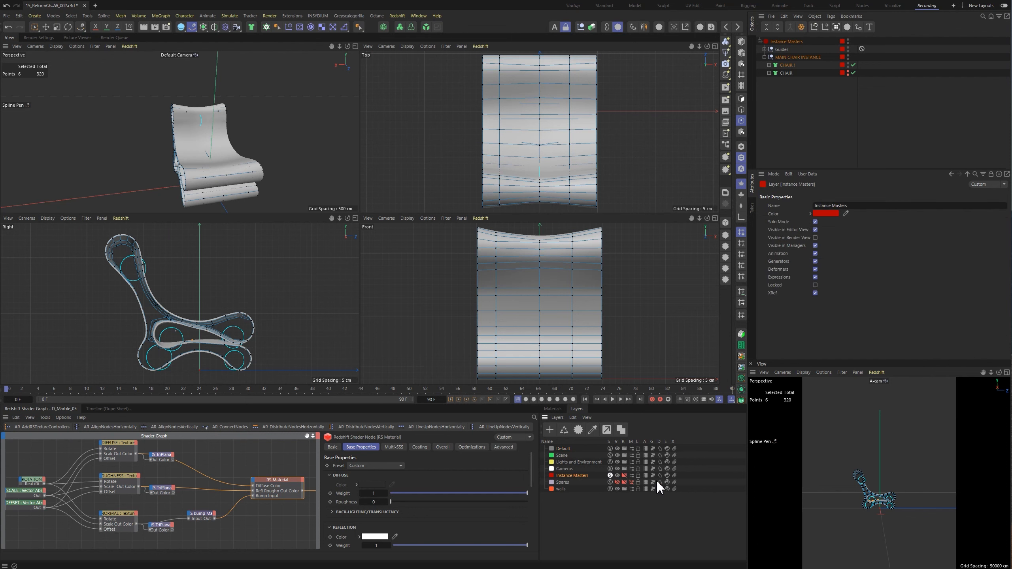
left_click(617, 476)
left_click(632, 476)
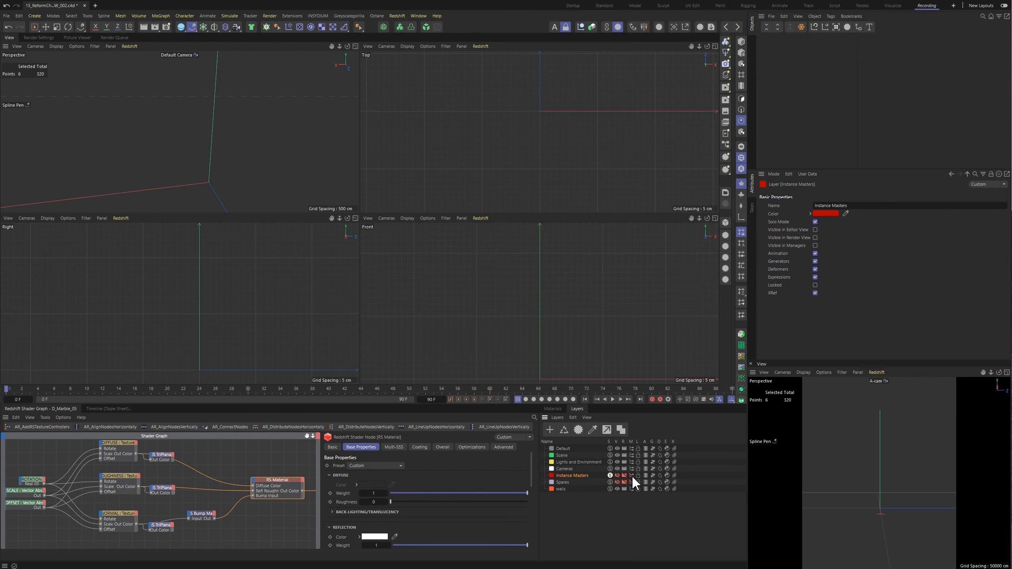
left_click(610, 475)
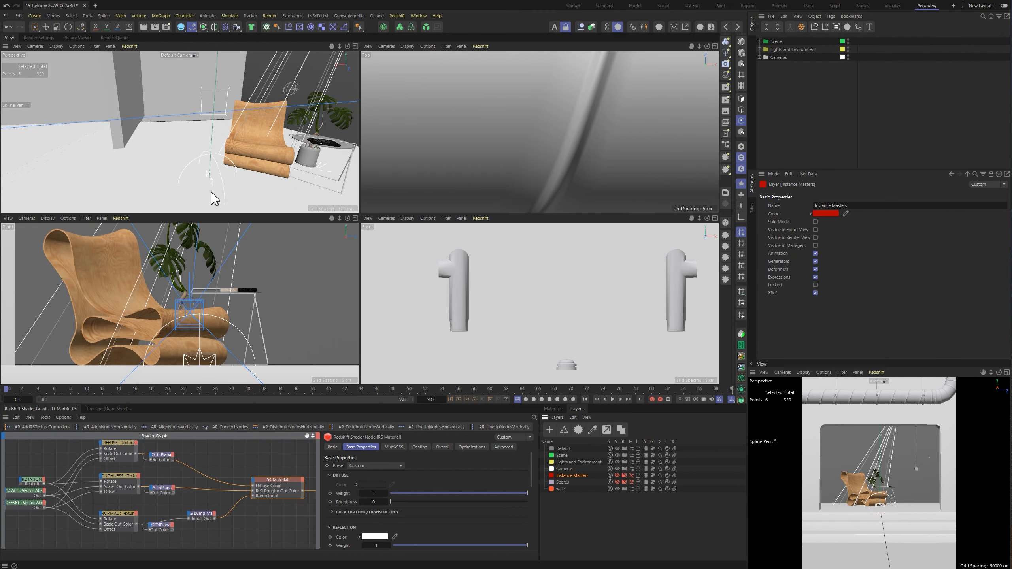
Switch to the Move tool in Model mode, select the wooden chair instance, and reveal it in the object hierarchy.
left_click(259, 136)
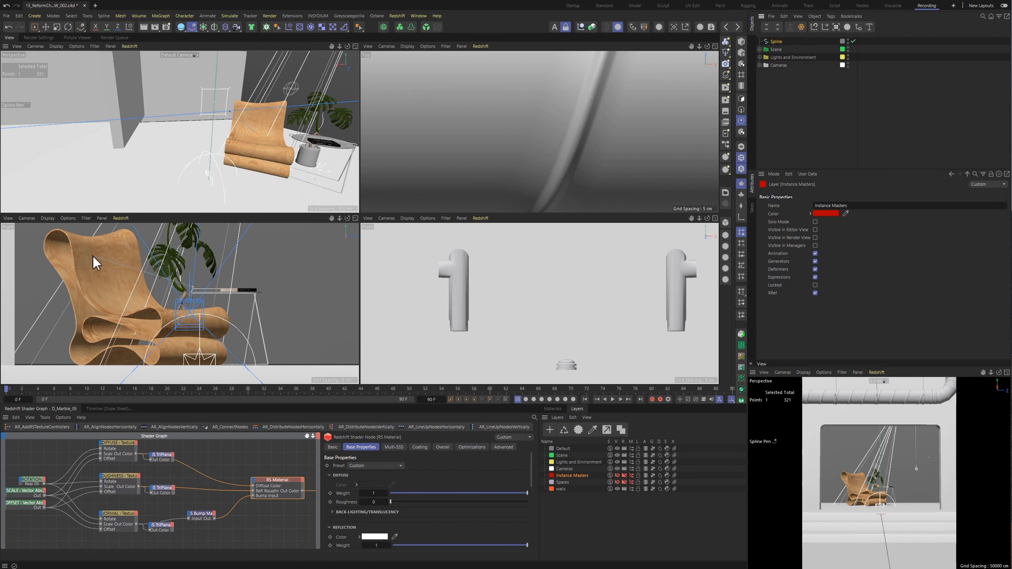
key("ctrl+z")
key("e")
left_click(250, 140)
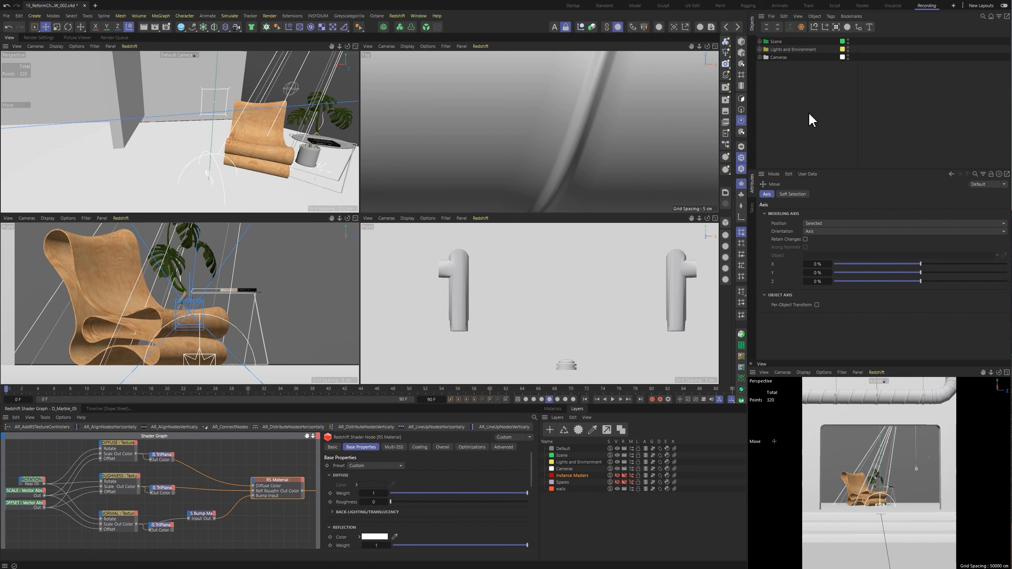
left_click(741, 42)
left_click(85, 264)
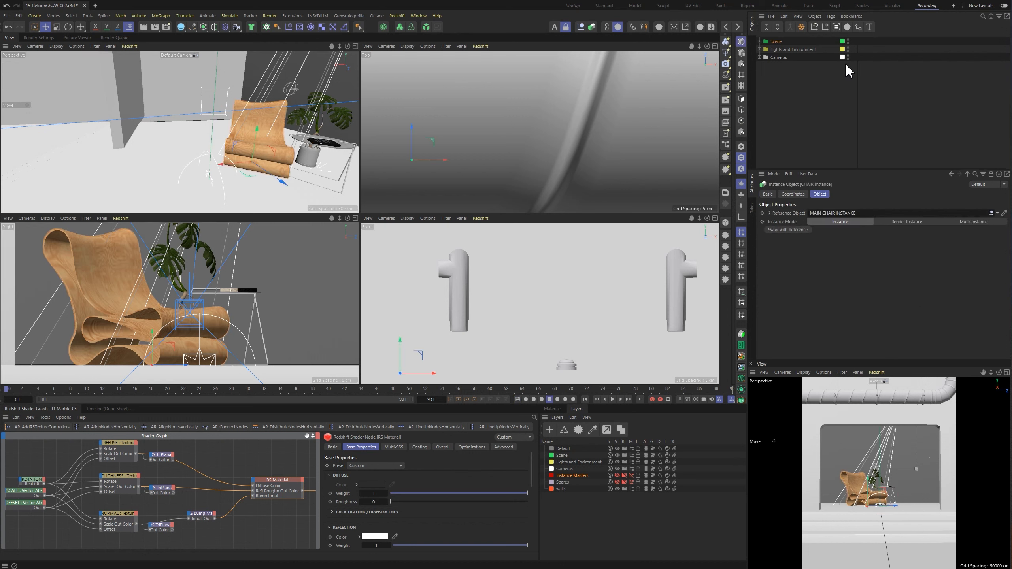
left_click(837, 27)
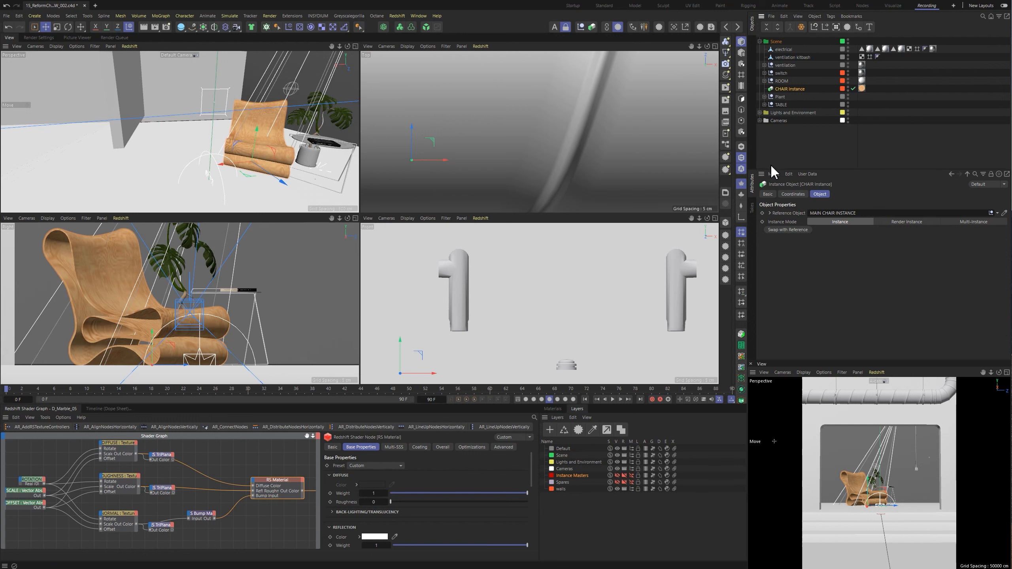
Maximize the Perspective view and examine the room setup, the chair, and the side table with its book.
left_click(354, 45)
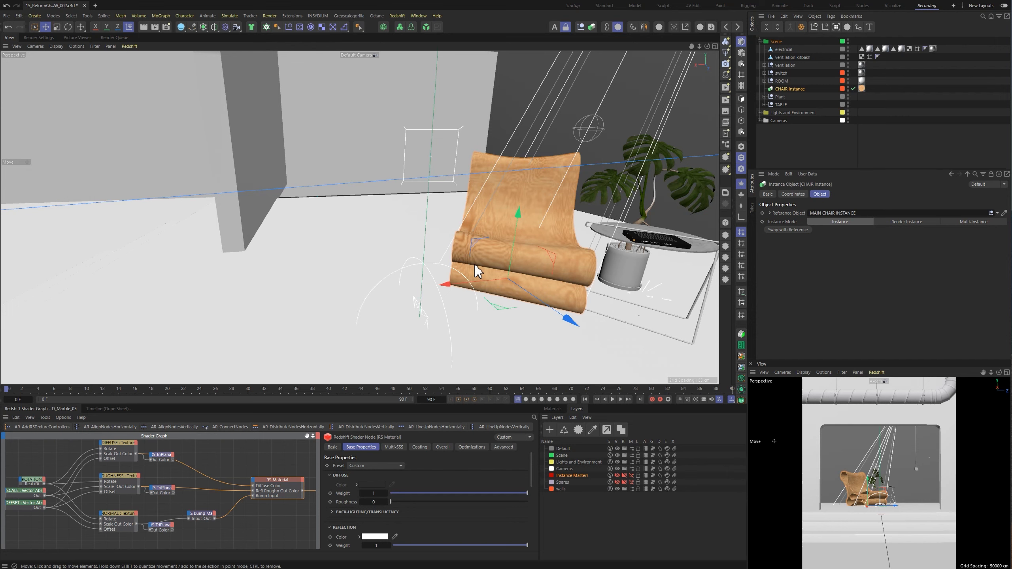
left_click_drag(475, 265, 383, 239, "alt")
scroll(547, 227, "down", 5)
mouse_move(317, 253)
left_mouse_down("alt")
mouse_move(338, 262)
mouse_move(332, 271)
mouse_move(336, 248)
left_mouse_up("alt")
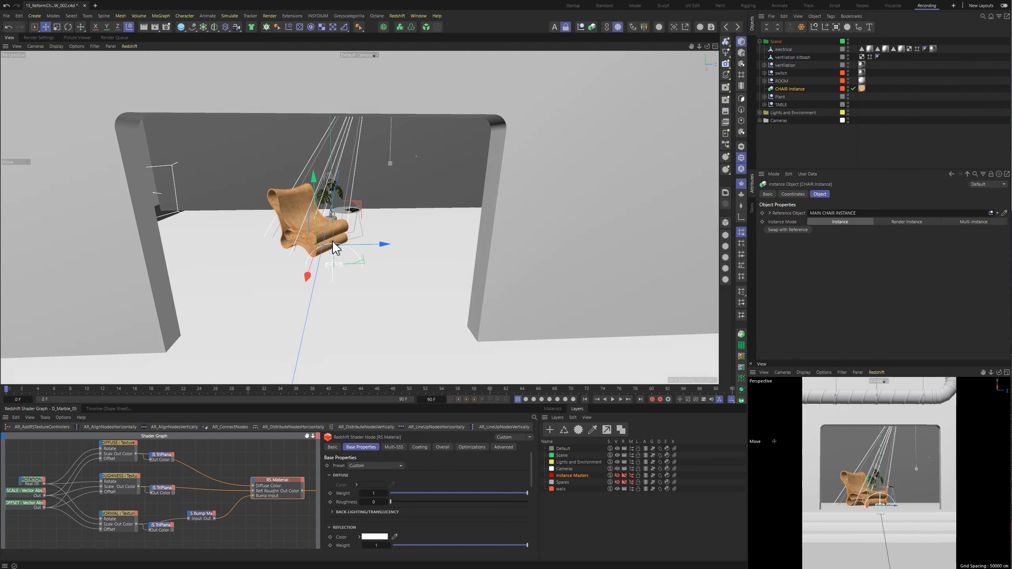
right_click_drag(343, 210, 424, 211, "alt")
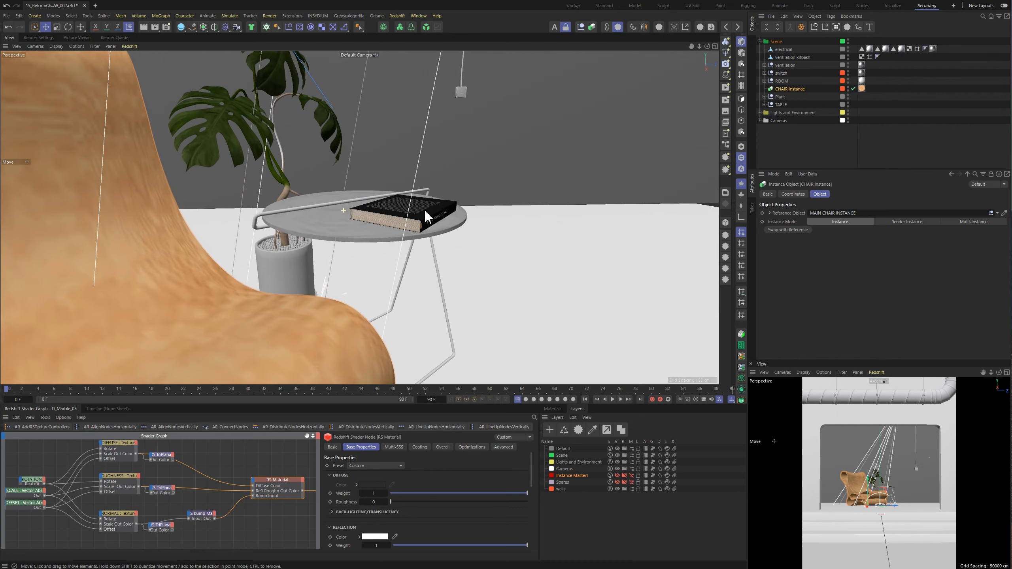
left_click_drag(394, 237, 355, 263, "alt")
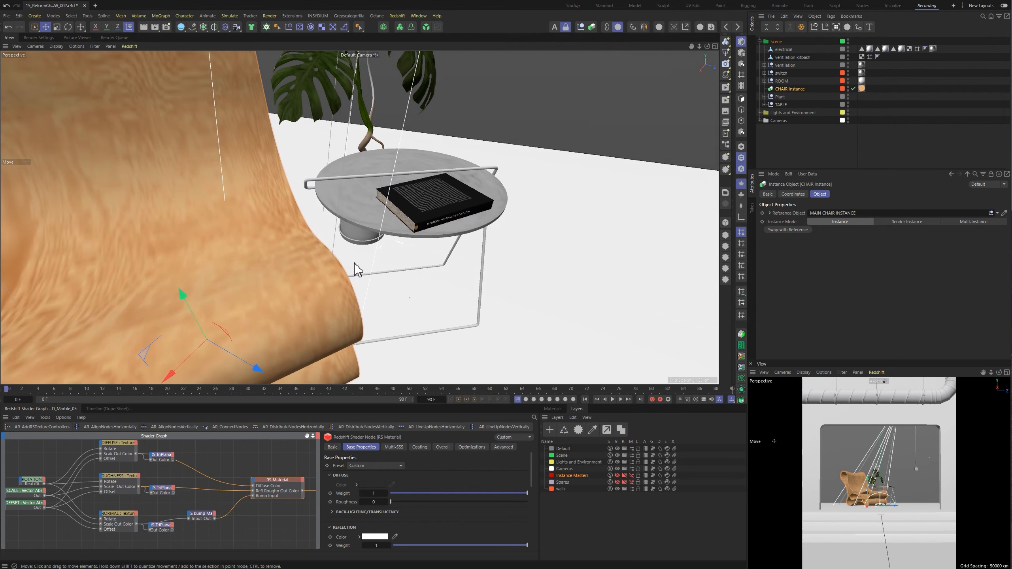
Bring up the reference board and enlarge the red-framed side table image for comparison with the modelled table.
key("alt+Tab")
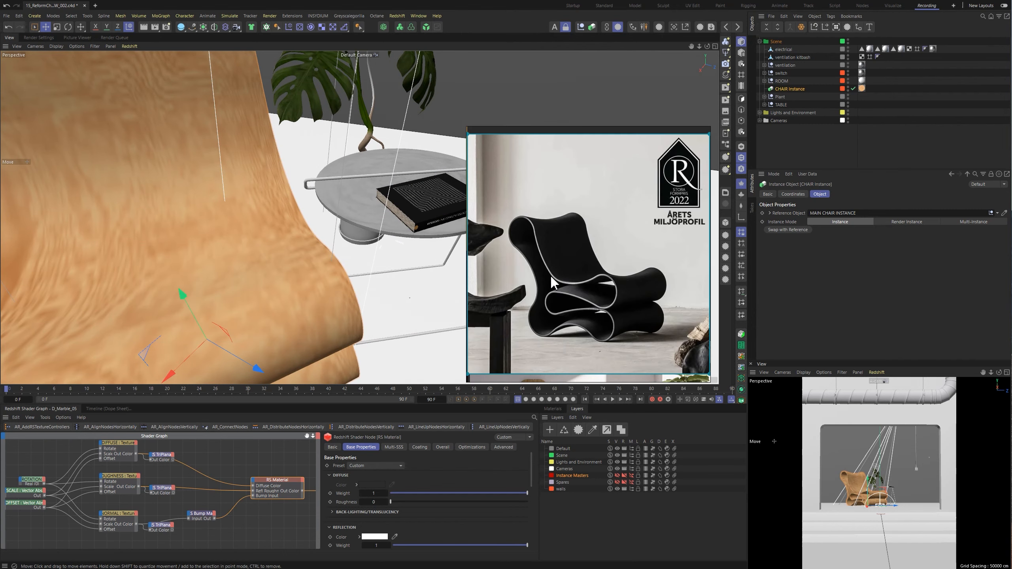
scroll(551, 278, "down", 6)
middle_click_drag(515, 299, 588, 274)
scroll(548, 302, "up", 4)
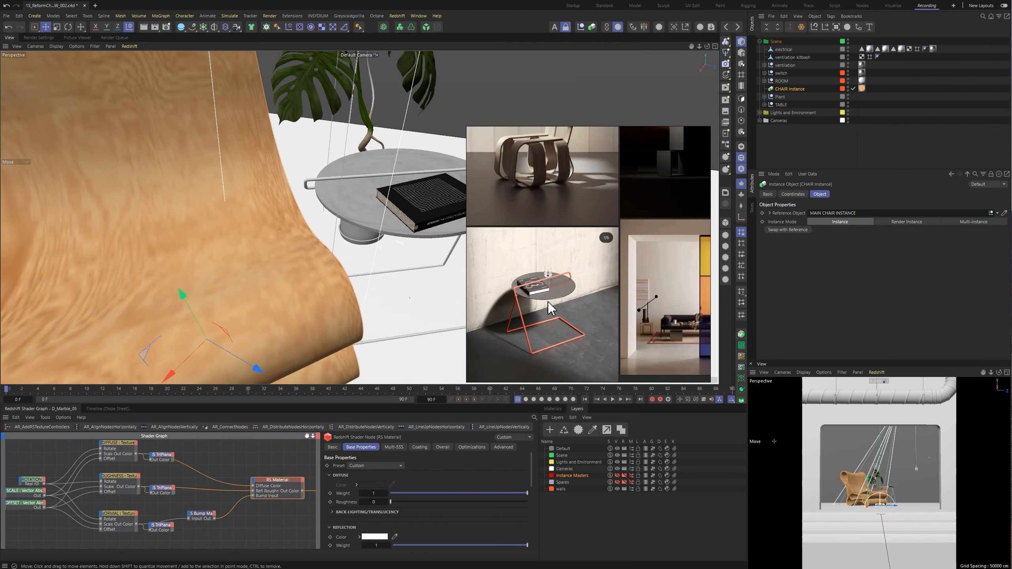
scroll(548, 302, "up", 5)
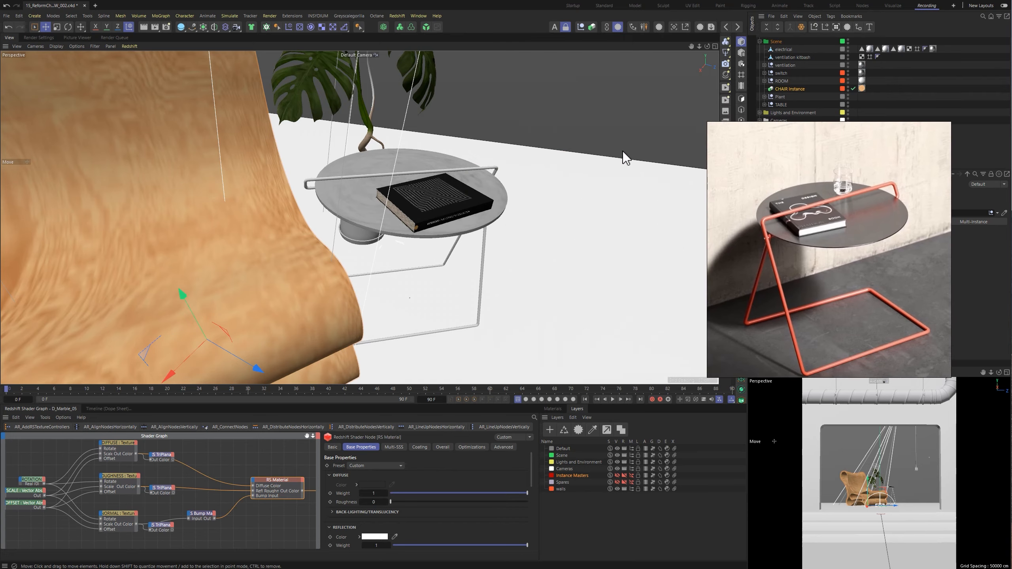
Examine the modelled side table, book and plant from lower and higher angles, and return the viewport to the A-cam camera.
left_click_drag(444, 191, 446, 167, "alt")
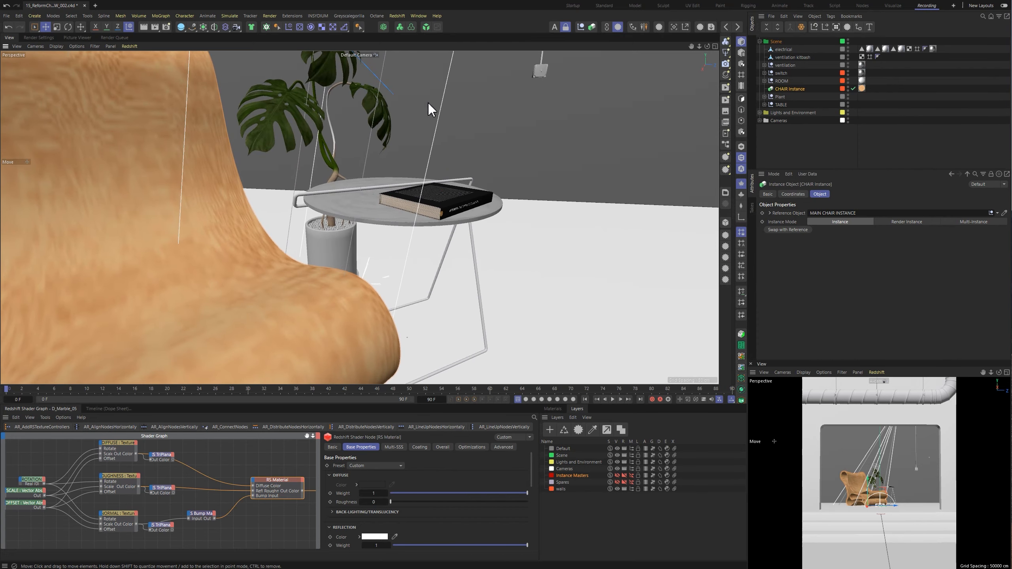
left_click_drag(415, 204, 370, 68, "alt")
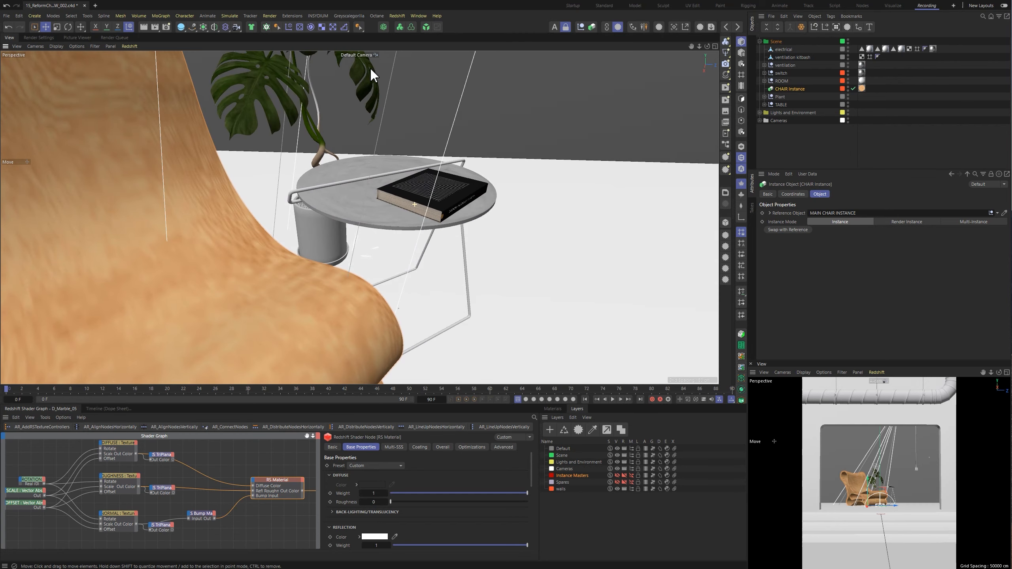
left_click(374, 73)
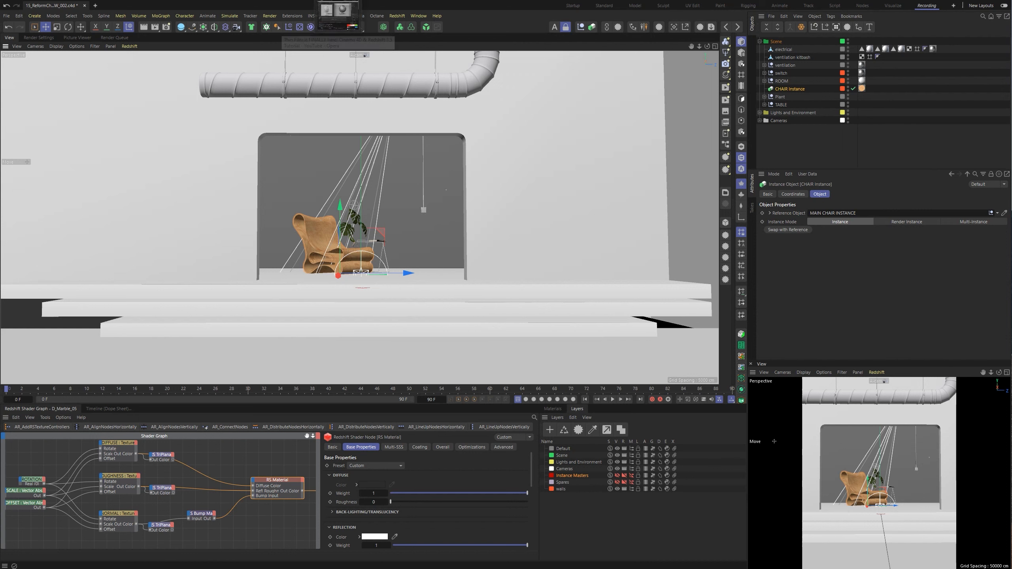
Switch to the web browser, resize its window with the Screen Record preset, and examine the Monstera plant 01 model page.
left_click(338, 12)
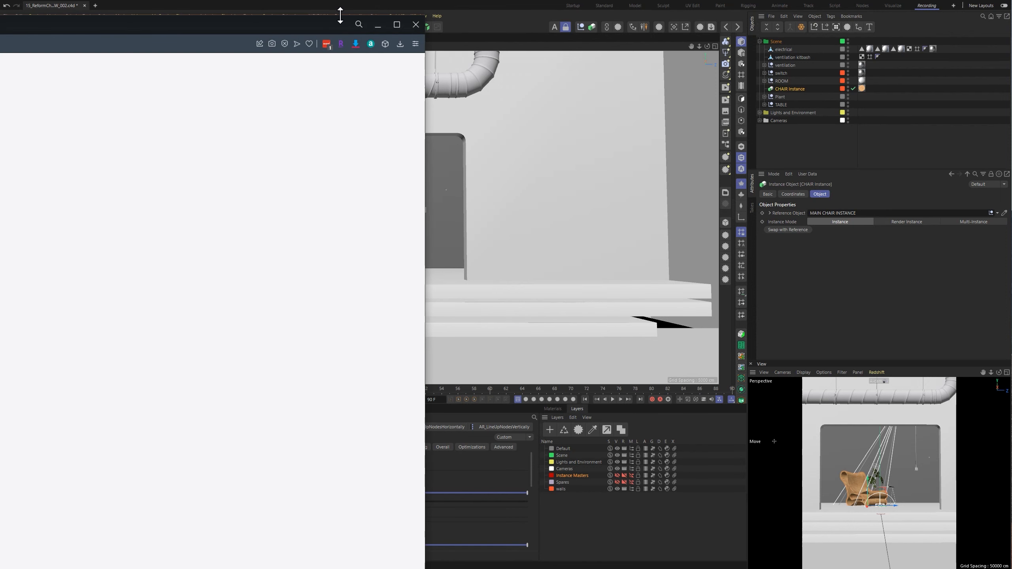
right_click(342, 19)
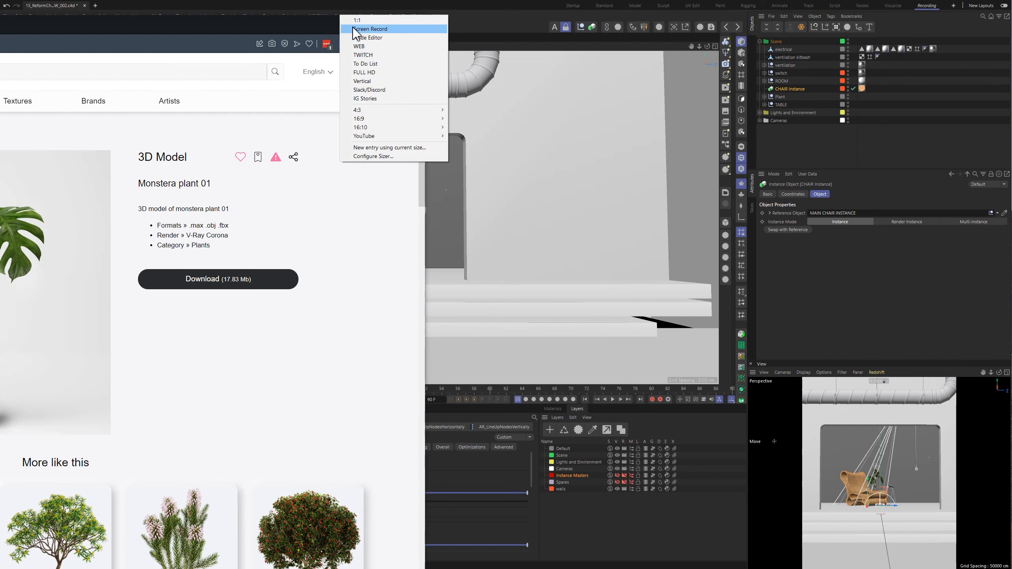
left_click(361, 29)
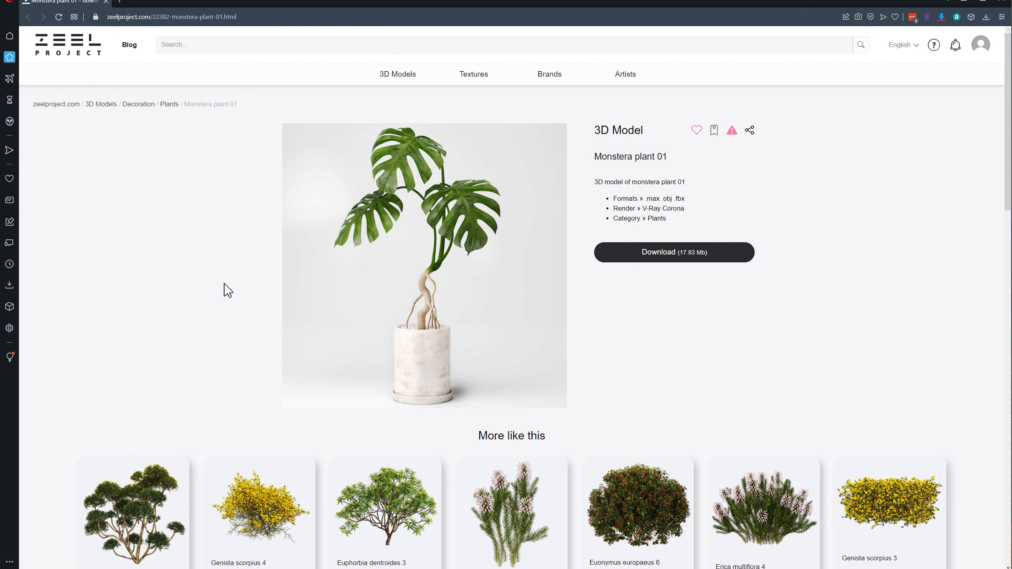
scroll(205, 291, "down", 3)
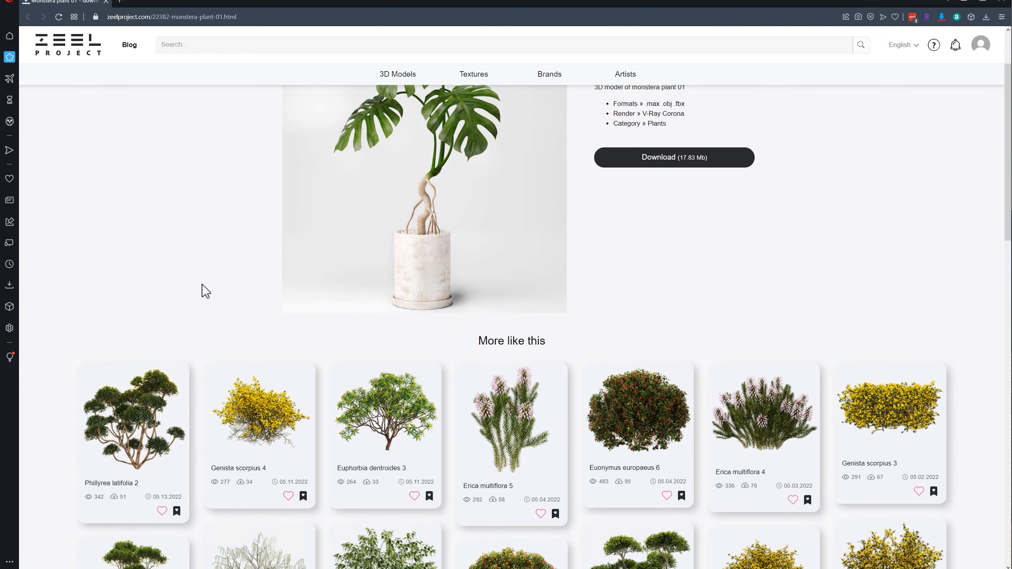
scroll(205, 291, "up", 3)
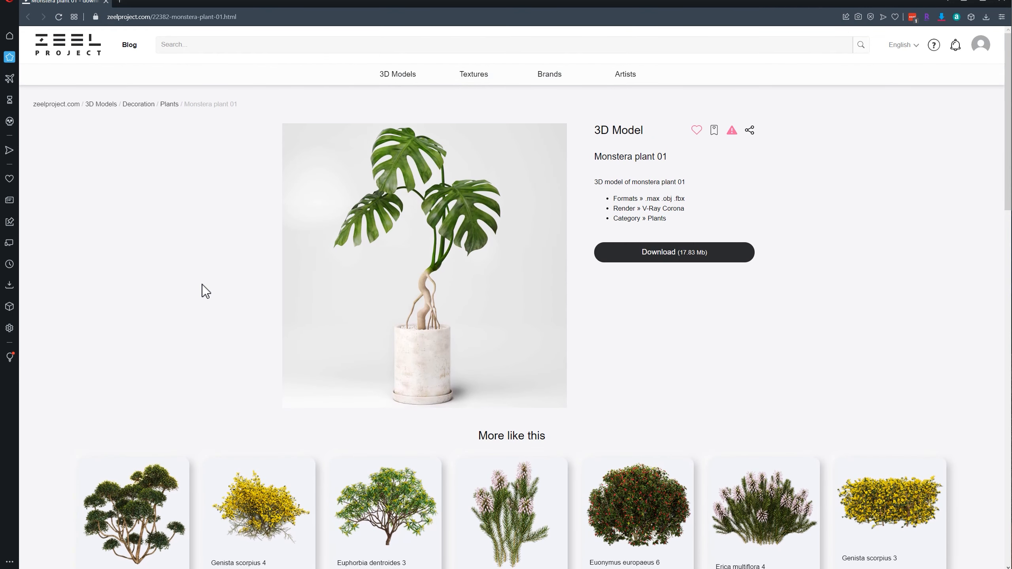
Open the Zeel Project home page and look over its new models and new textures.
left_click(61, 48)
scroll(164, 251, "down", 5)
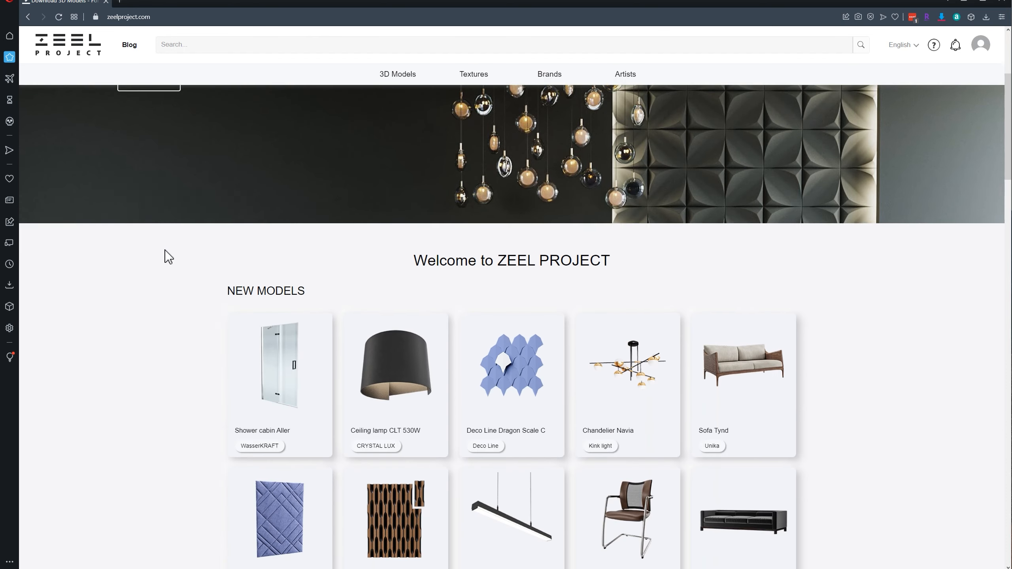
scroll(91, 257, "down", 3)
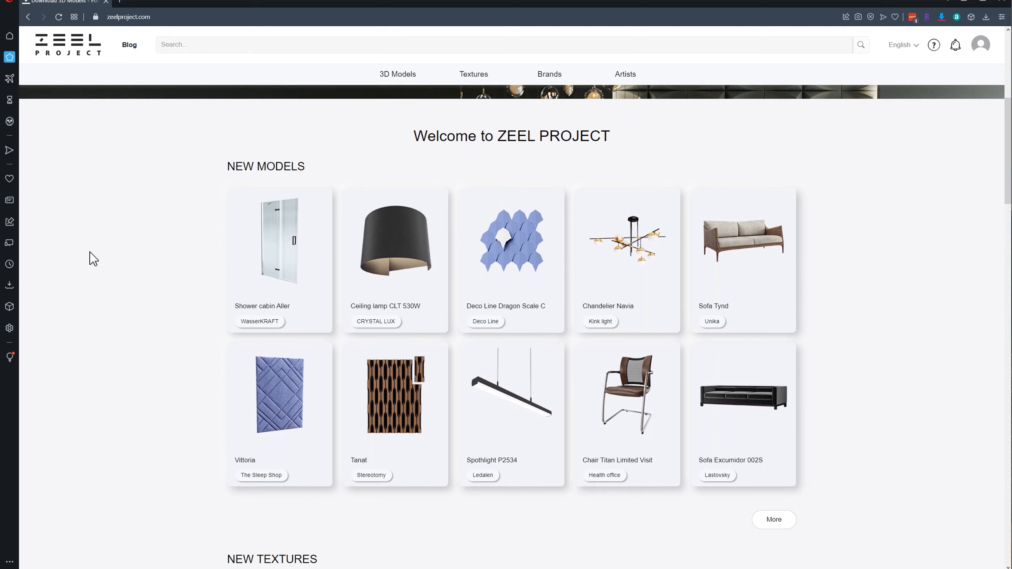
scroll(93, 259, "down", 1)
scroll(93, 259, "down", 4)
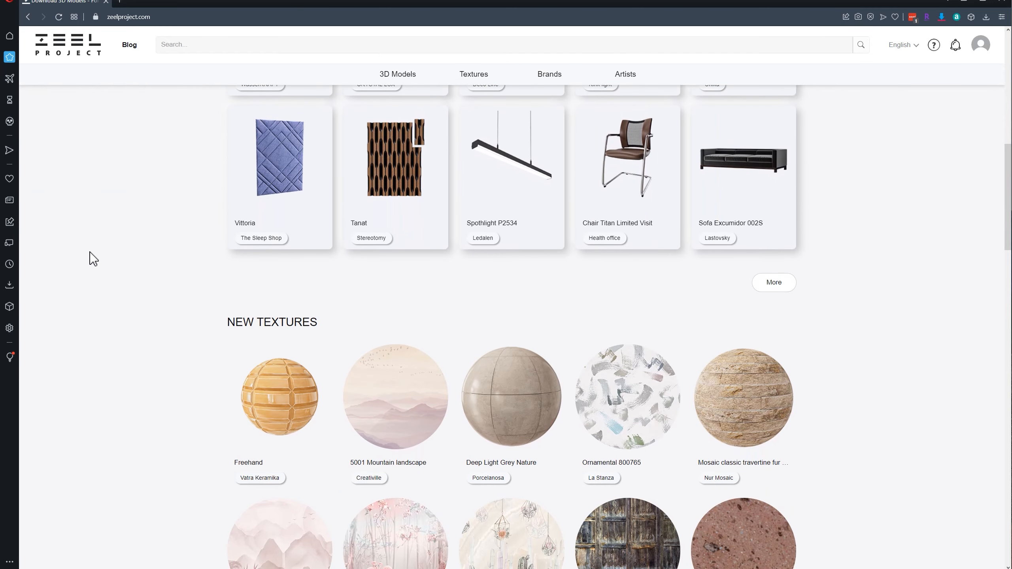
scroll(93, 259, "down", 3)
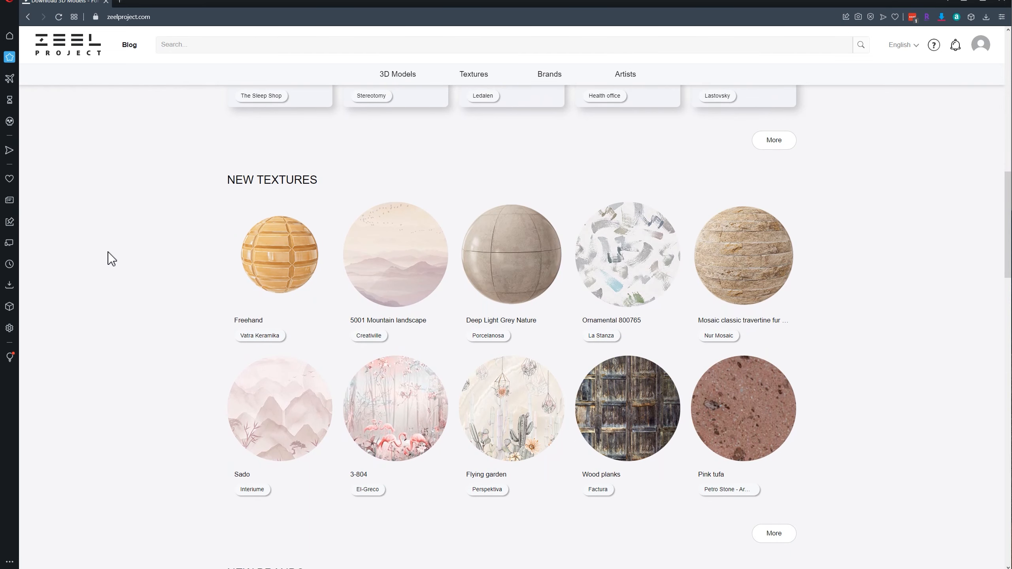
scroll(111, 259, "up", 7)
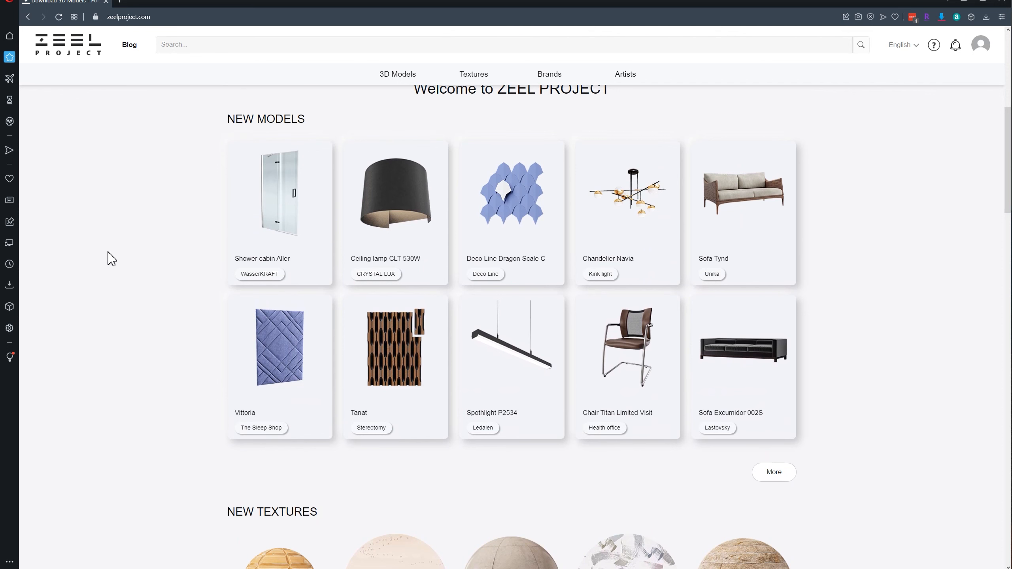
scroll(112, 259, "up", 4)
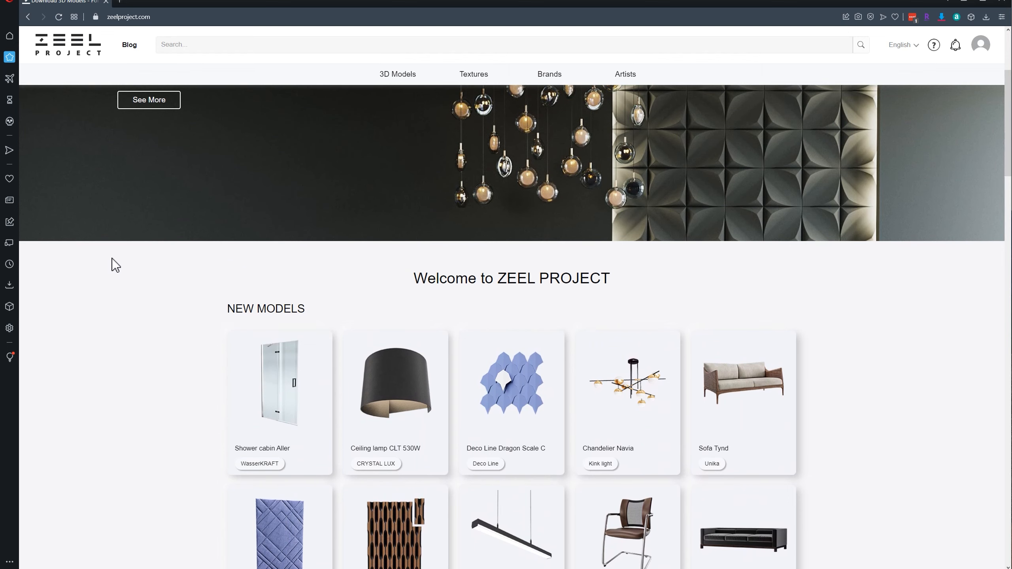
scroll(116, 264, "up", 1)
scroll(117, 264, "up", 4)
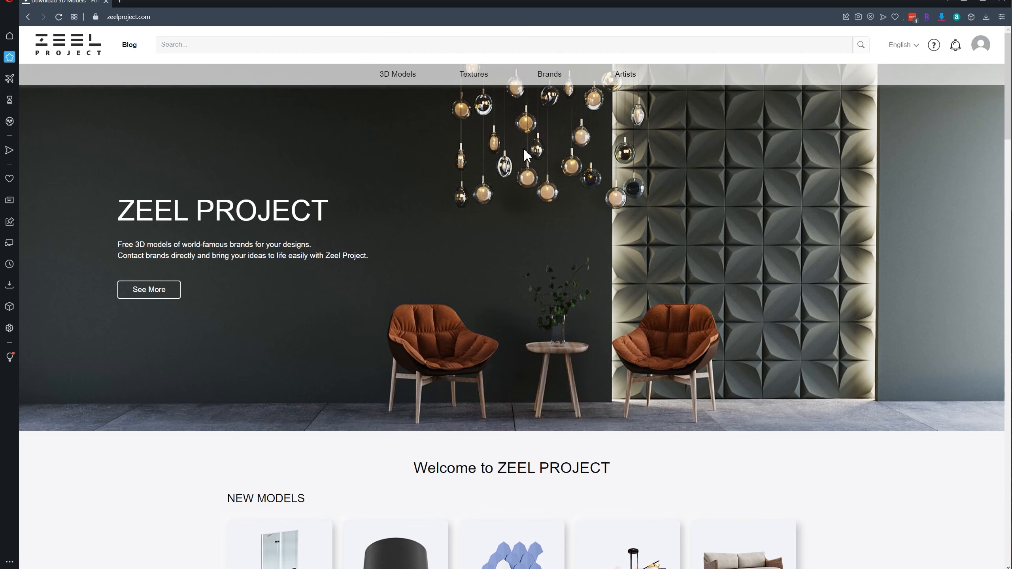
Look through the Decoration, Lighting and Kitchen categories of 3D models, and close the web page.
mouse_move(400, 79)
mouse_move(394, 122)
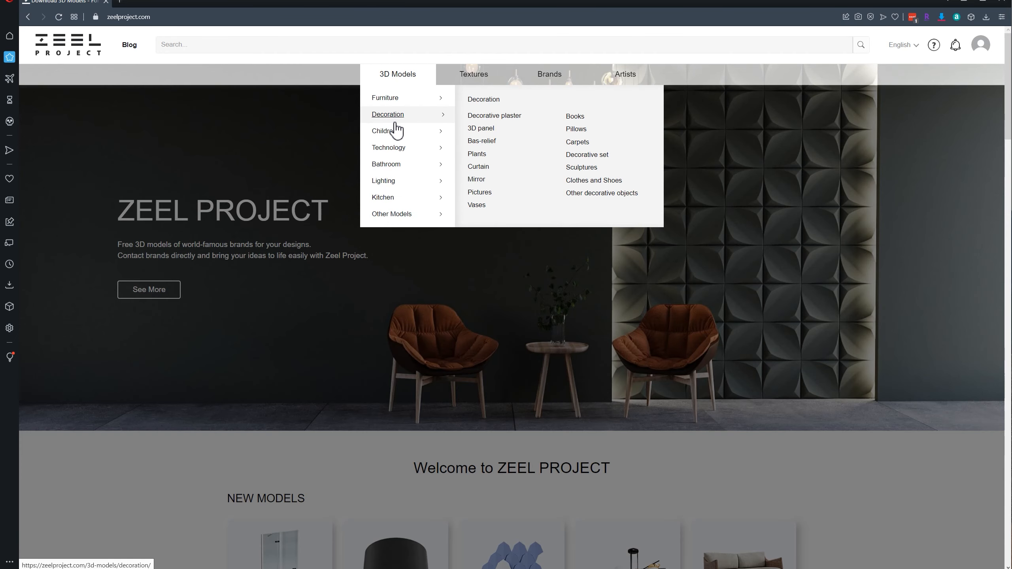
mouse_move(386, 182)
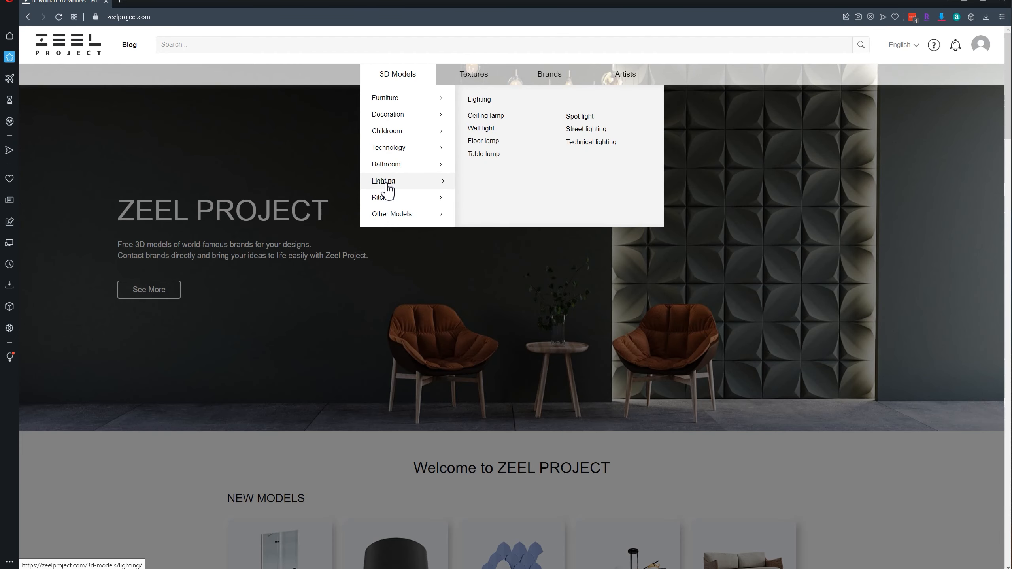
mouse_move(389, 201)
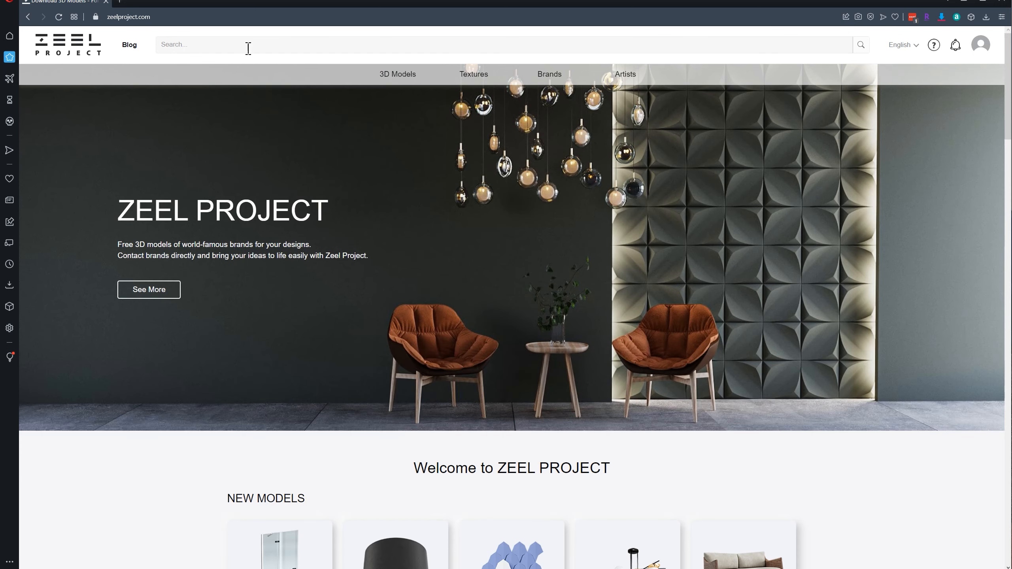
left_click(106, 3)
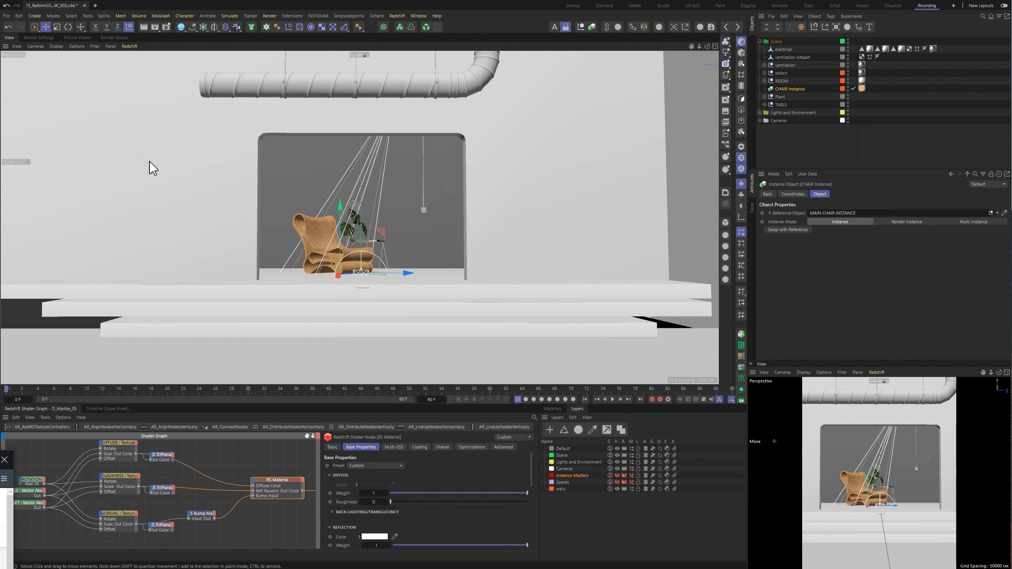
Select the room's Boole wall, switch to the default camera, reveal the Boole in the hierarchy, and examine the room from outside.
left_click(271, 105)
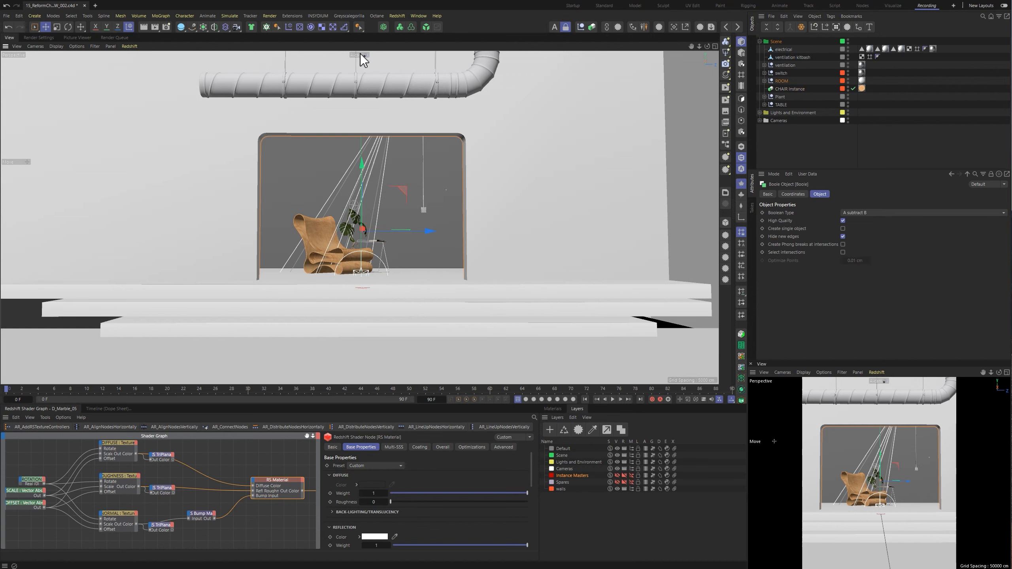
left_click(361, 56)
left_click(376, 64)
right_click_drag(455, 240, 306, 214, "alt")
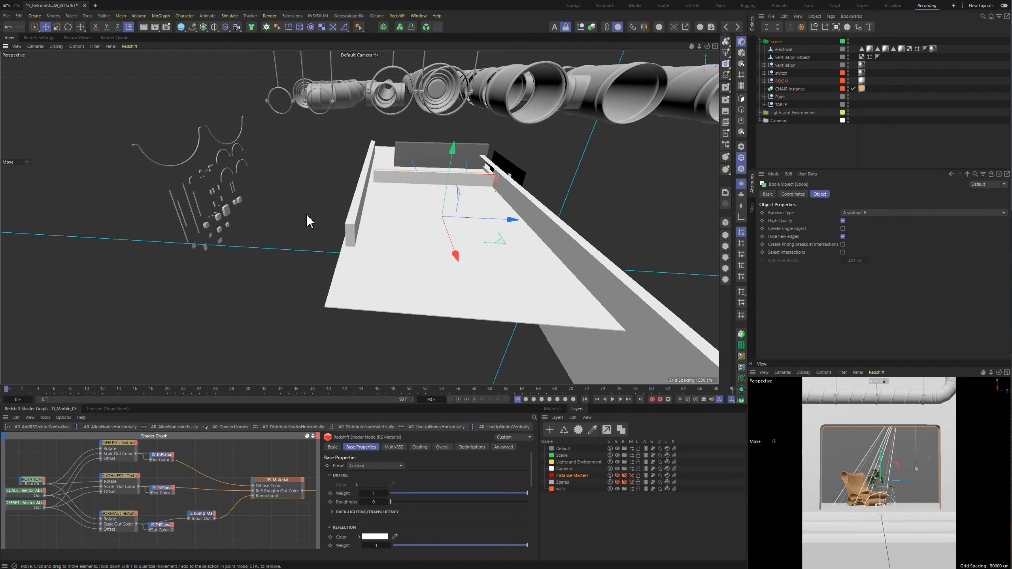
left_click_drag(306, 214, 453, 161, "alt")
left_click(836, 27)
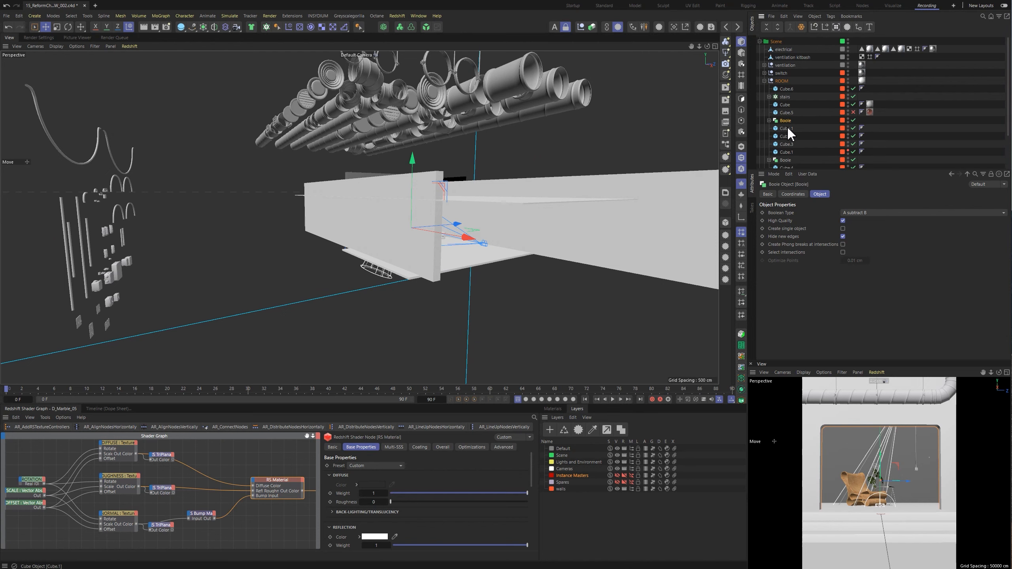
left_click_drag(402, 238, 326, 181, "alt")
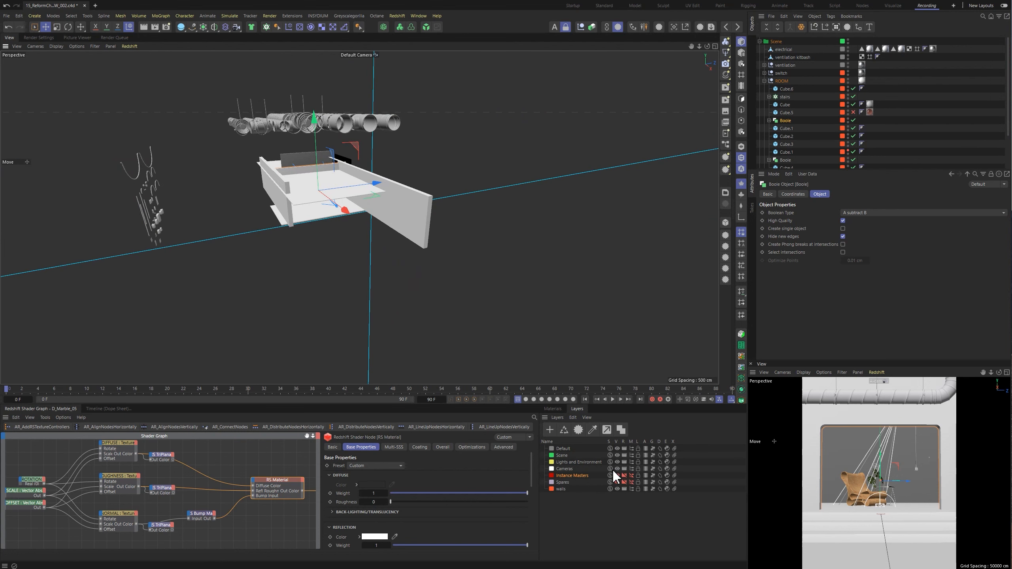
Collapse the Scene group, select A-cam under Cam 1 Control in Cameras, and examine its placement inside the room.
left_click(759, 42)
left_click(760, 57)
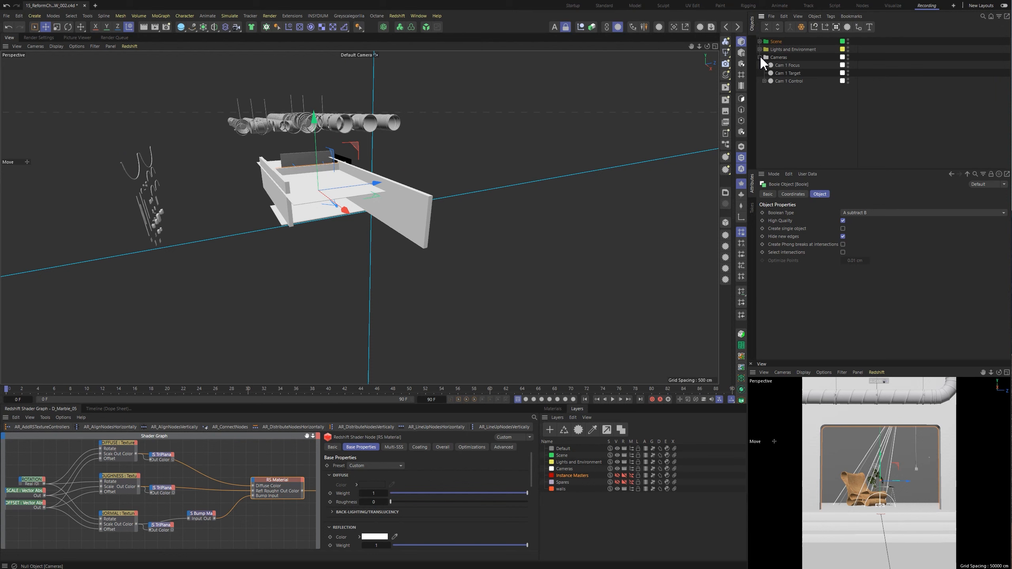
left_click(765, 81)
left_click(786, 89)
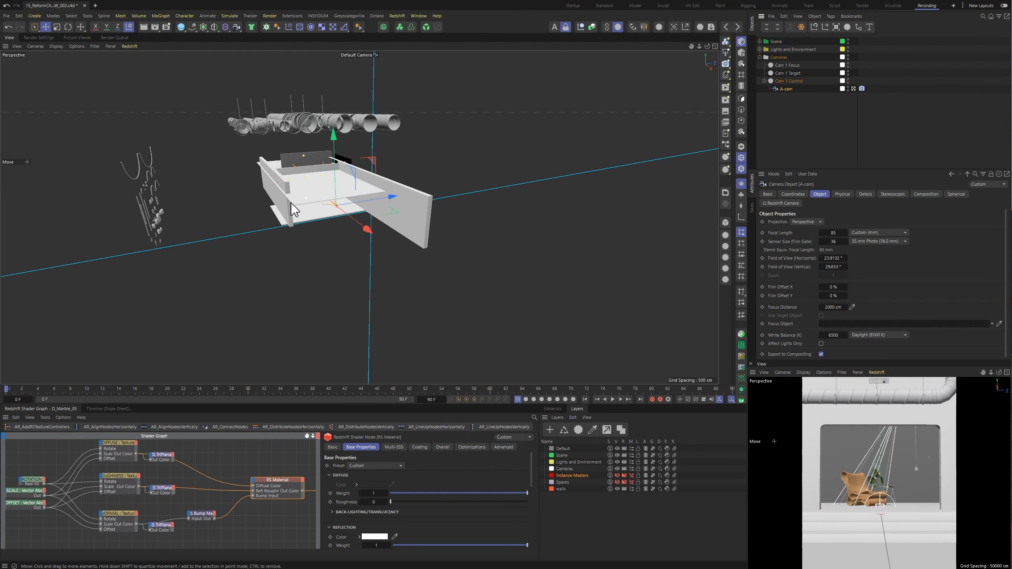
mouse_move(332, 211)
right_mouse_down("alt")
mouse_move(391, 208)
mouse_move(337, 199)
right_mouse_up("alt")
left_click_drag(351, 194, 380, 186, "alt")
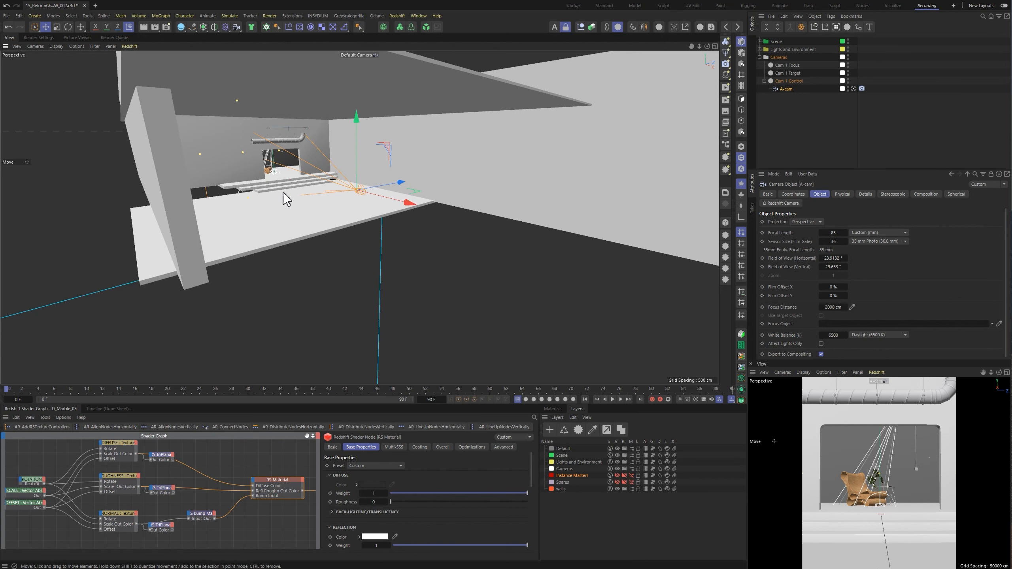
left_click_drag(332, 230, 320, 228, "alt")
Select the stairs Cloner, reveal and expand it in the hierarchy, isolate it in the viewport, and examine its stacked steps.
left_click(288, 177)
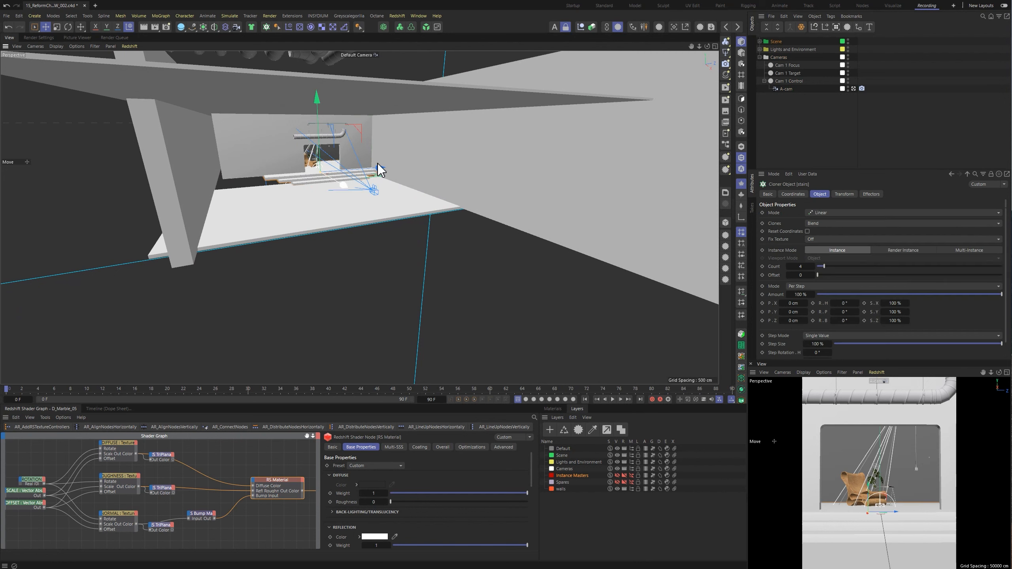
left_click(837, 29)
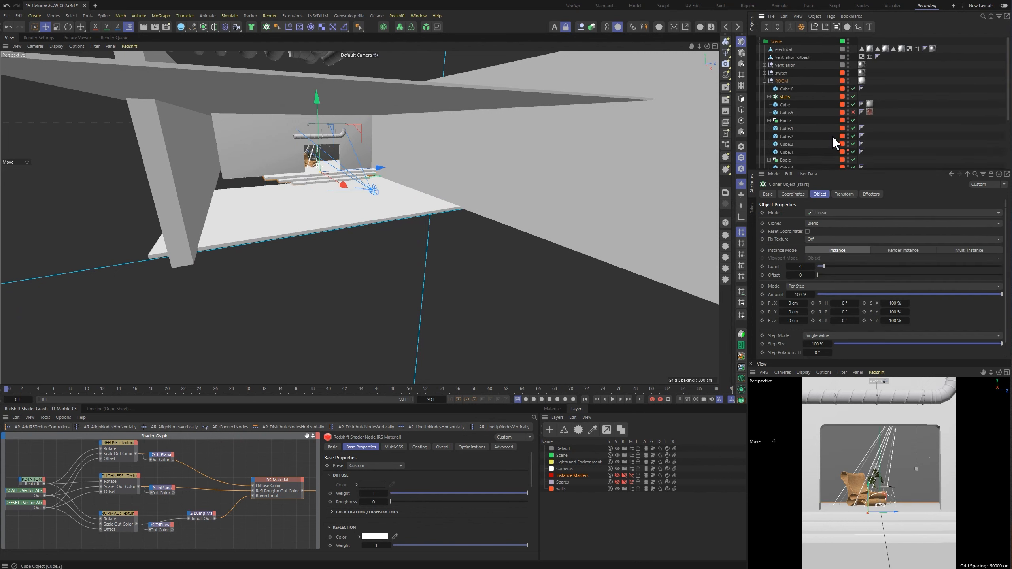
left_click(770, 97)
key("alt+s")
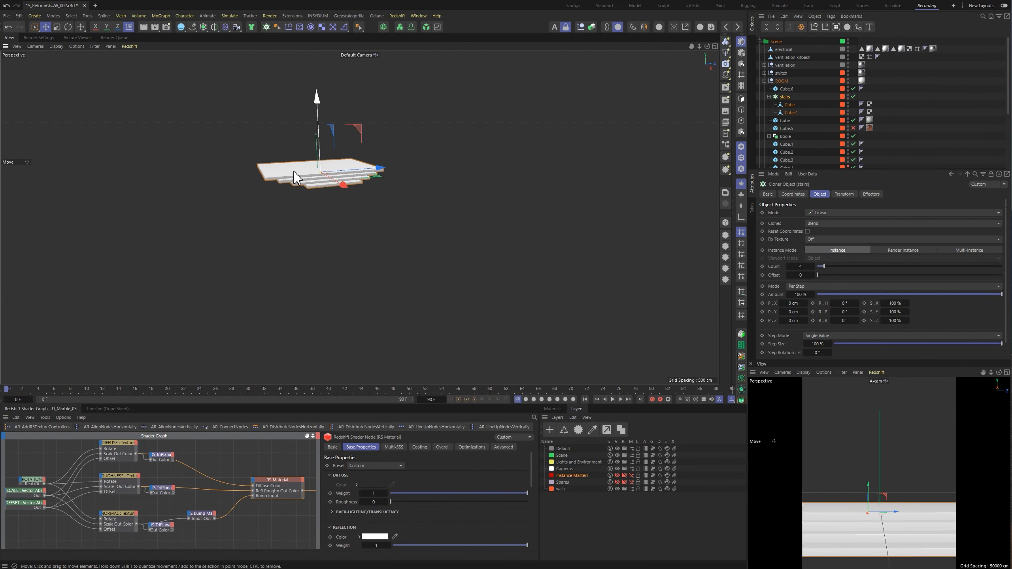
right_click_drag(294, 172, 351, 174, "alt")
left_click_drag(351, 175, 380, 215, "alt")
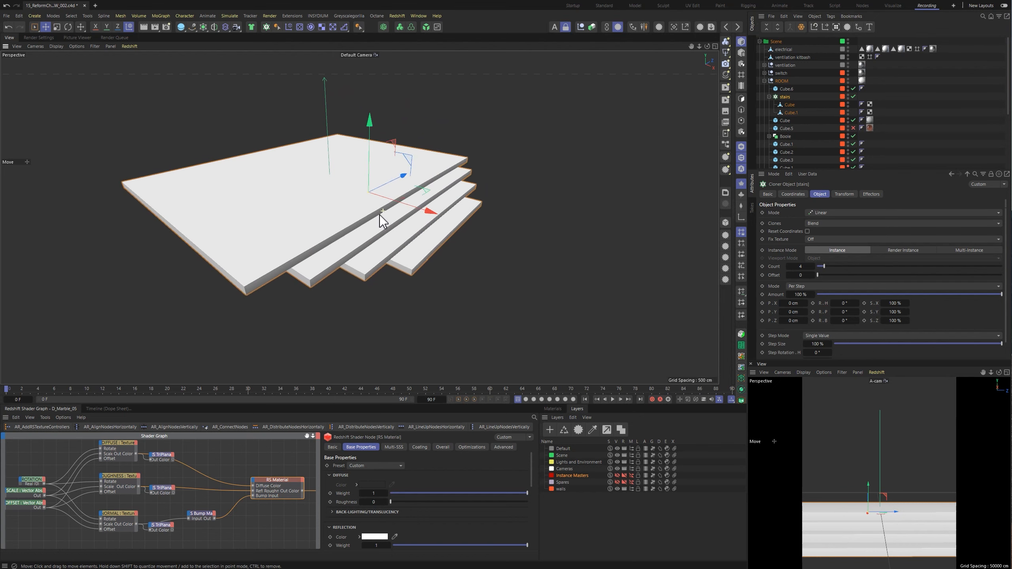
Create a new project, add a cube, and reshape it into a flat plank about 78 × 13 × 405 cm.
key("ctrl+n")
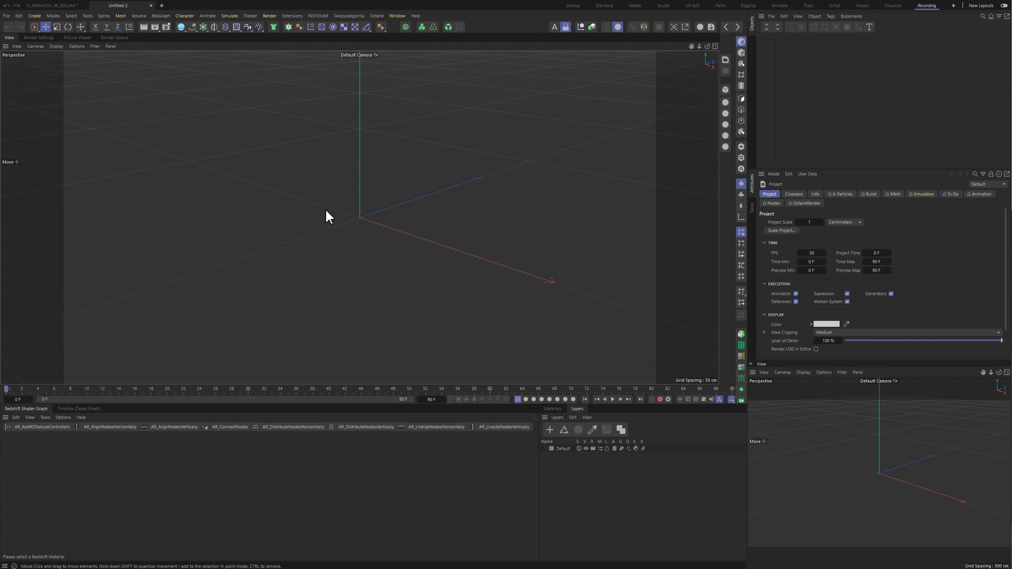
left_click(180, 28)
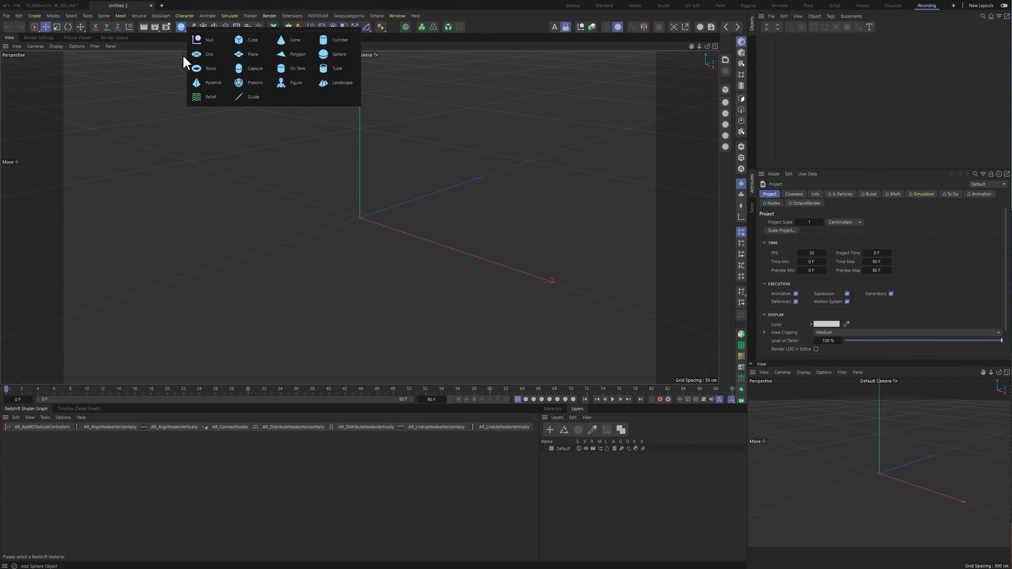
left_click(258, 40)
left_click_drag(361, 154, 363, 215)
left_click_drag(400, 202, 440, 184)
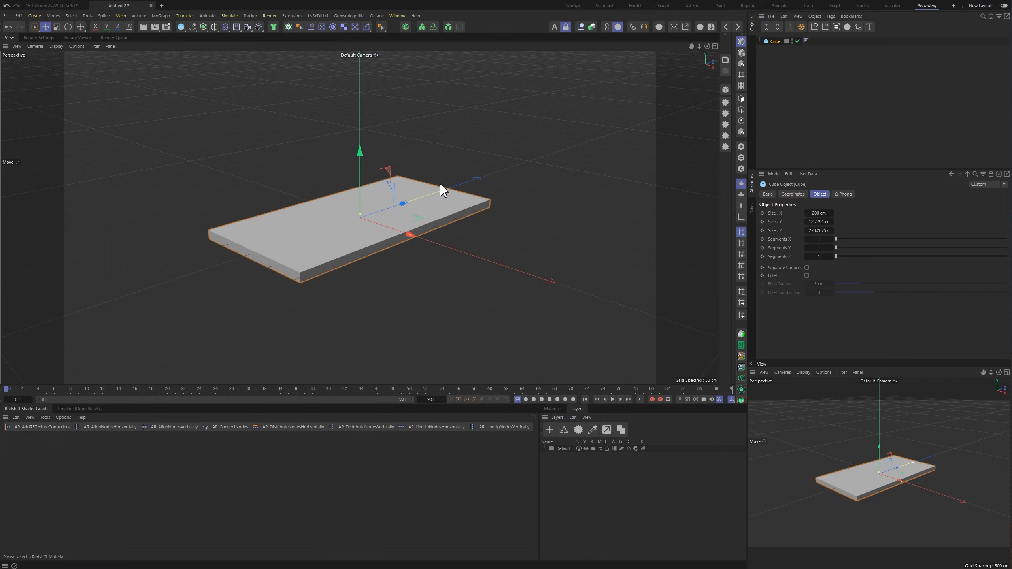
left_click_drag(405, 237, 378, 224)
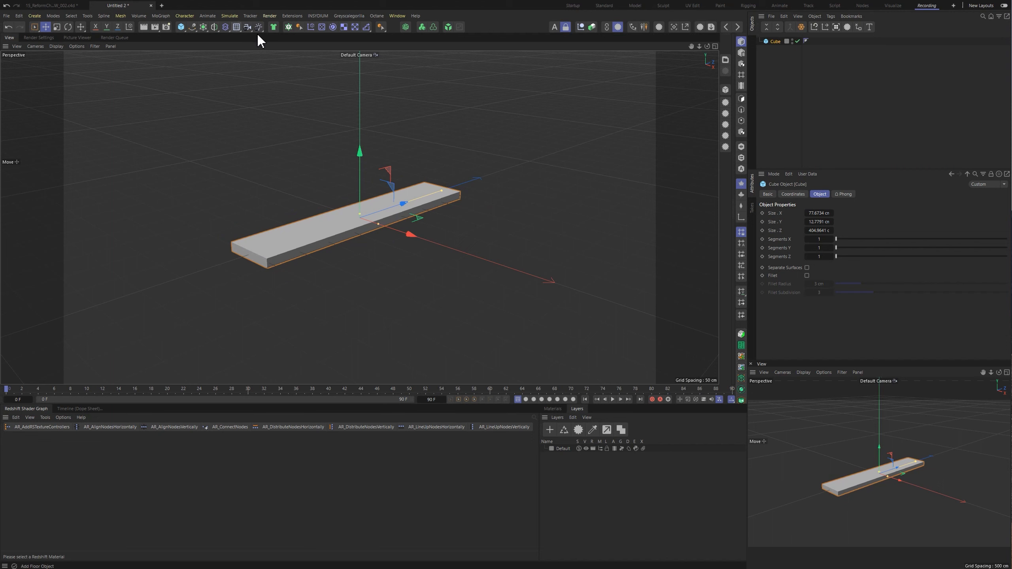
Place the plank in a Cloner set to Linear mode, with P.Y at 0 cm and Reset Coordinates turned off.
left_click(287, 27, "alt")
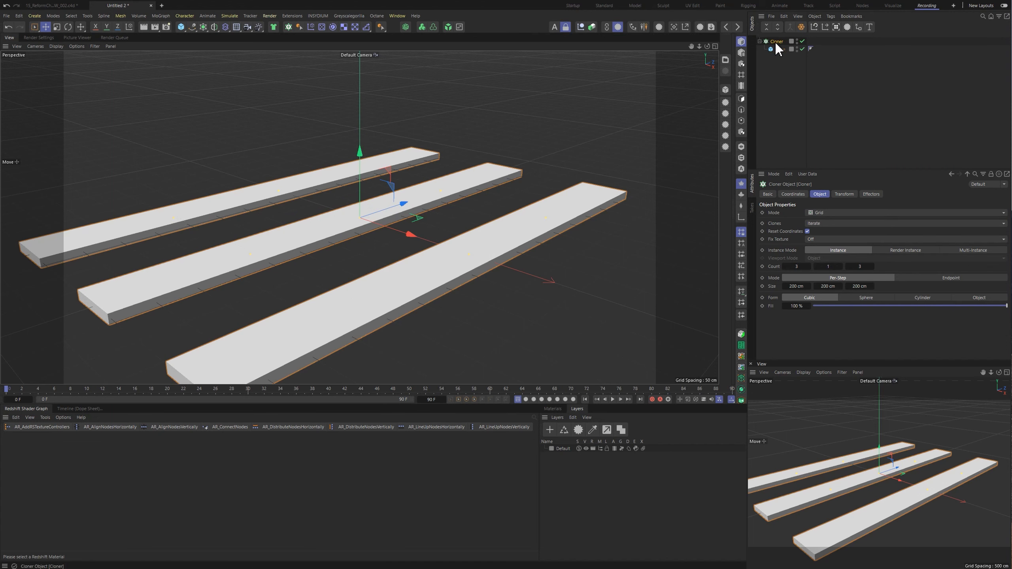
left_click(827, 212)
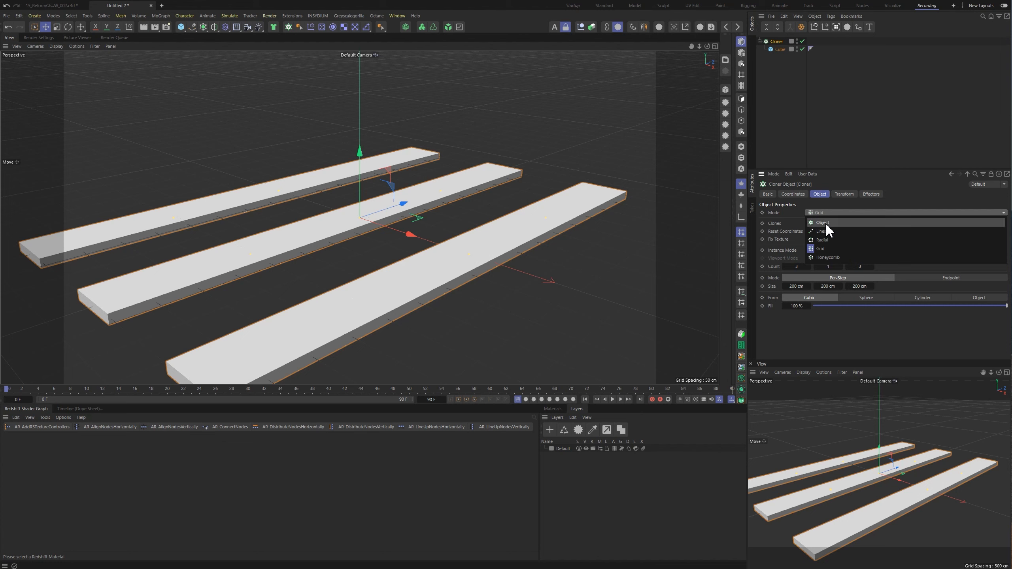
left_click(824, 230)
left_click_drag(845, 168, 840, 76)
left_click(790, 223)
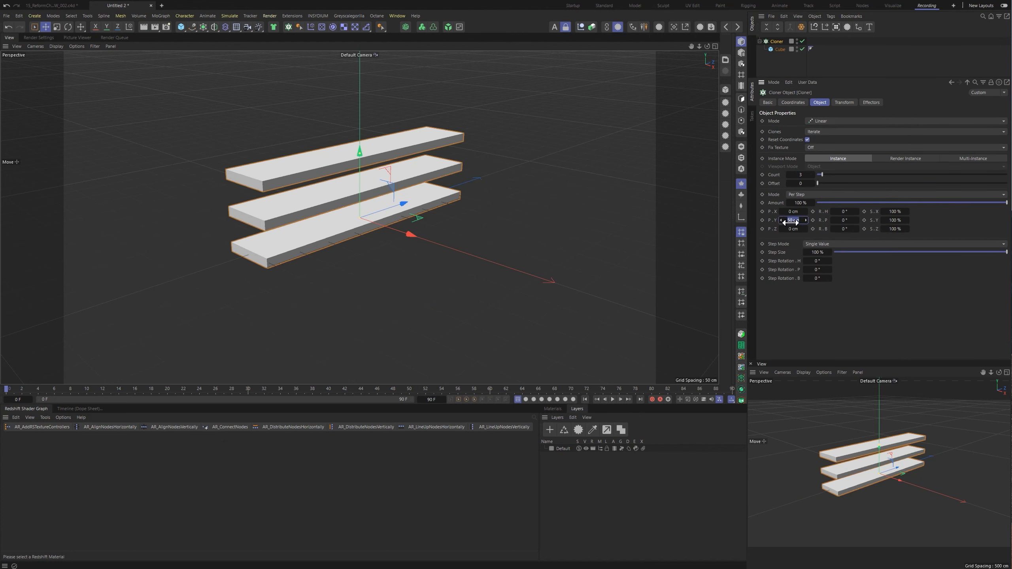
type("0")
key("Return")
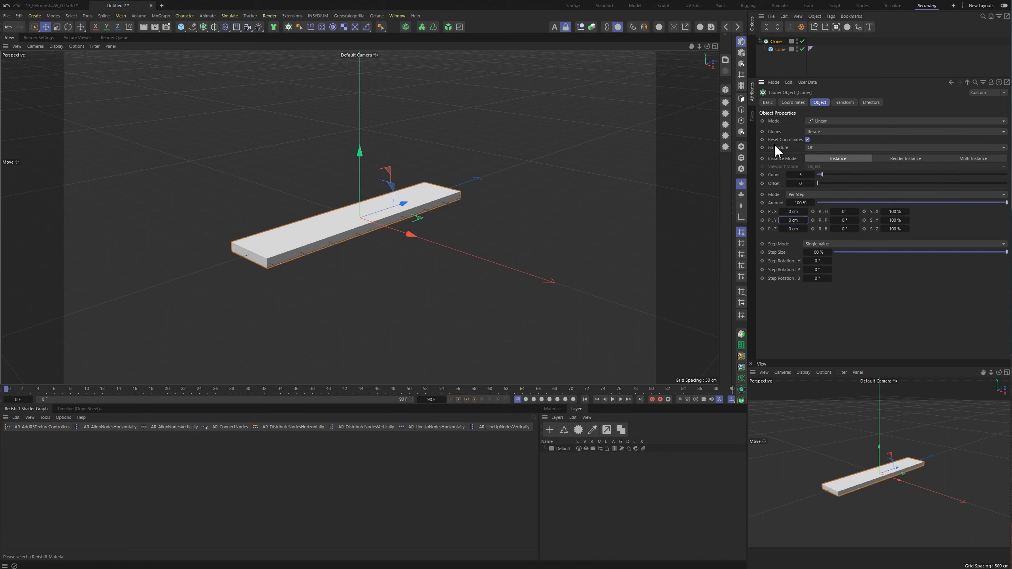
left_click(808, 139)
Duplicate the cube inside the Cloner, move the copy just below the original, and set the Cloner's Clones option to Blend.
left_click_drag(806, 57, 819, 57)
left_click(779, 49)
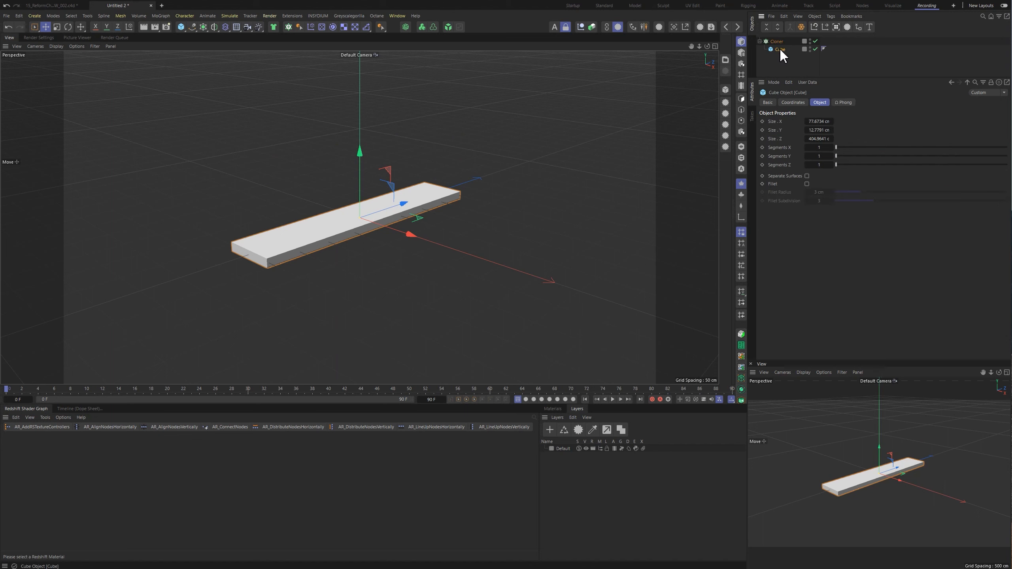
left_click_drag(359, 152, 359, 162)
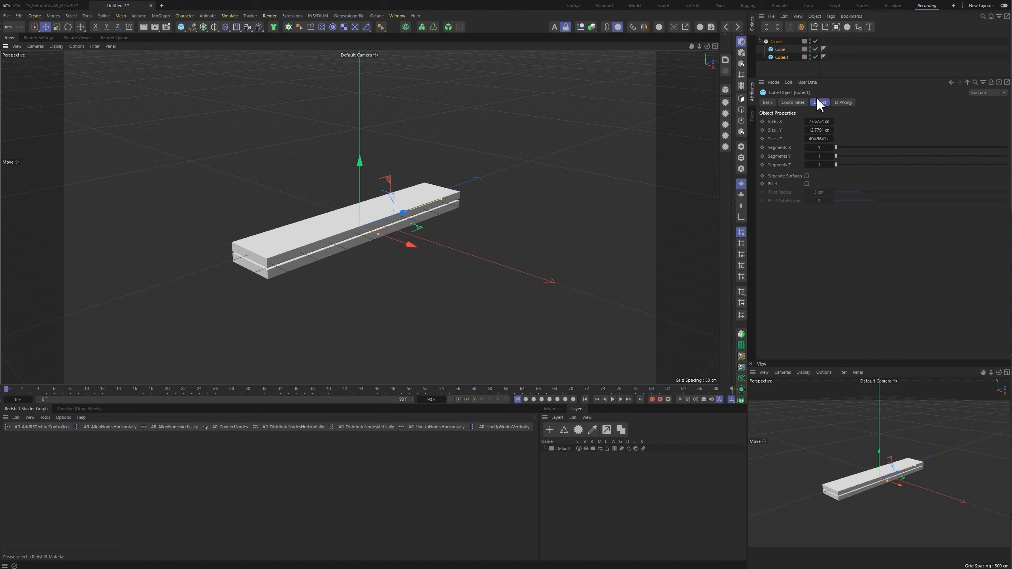
left_click(778, 42)
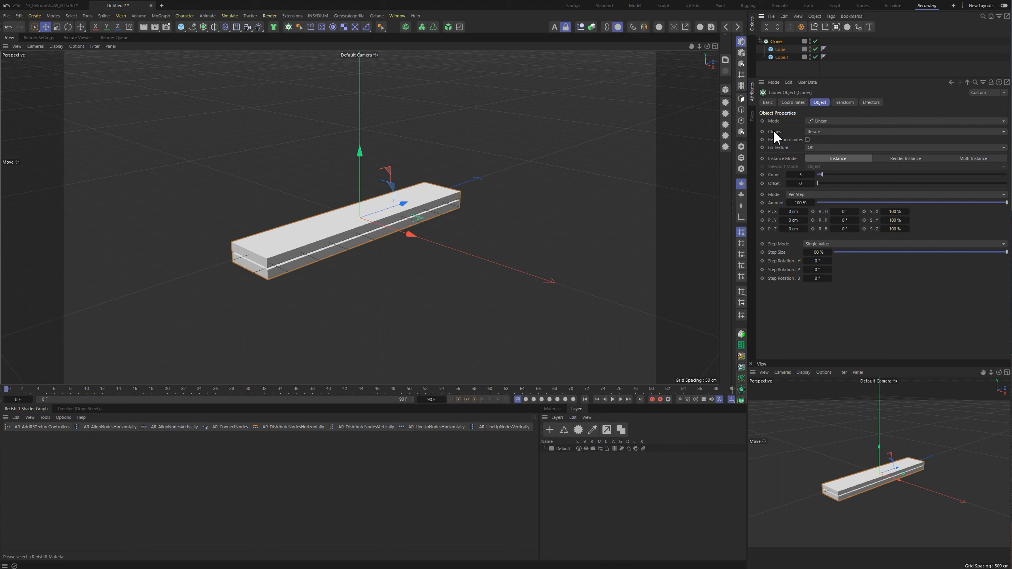
left_click(823, 132)
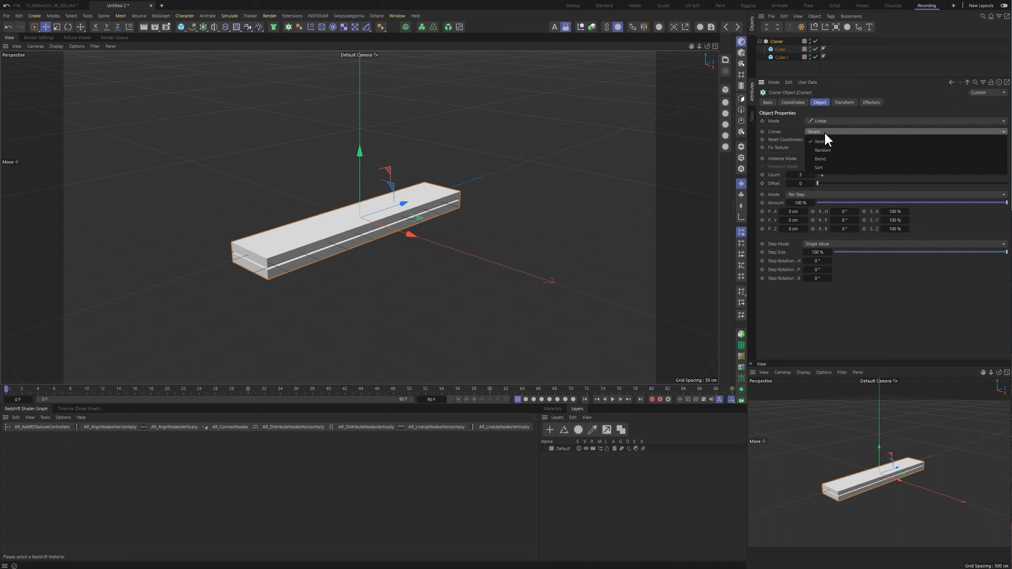
left_click(830, 158)
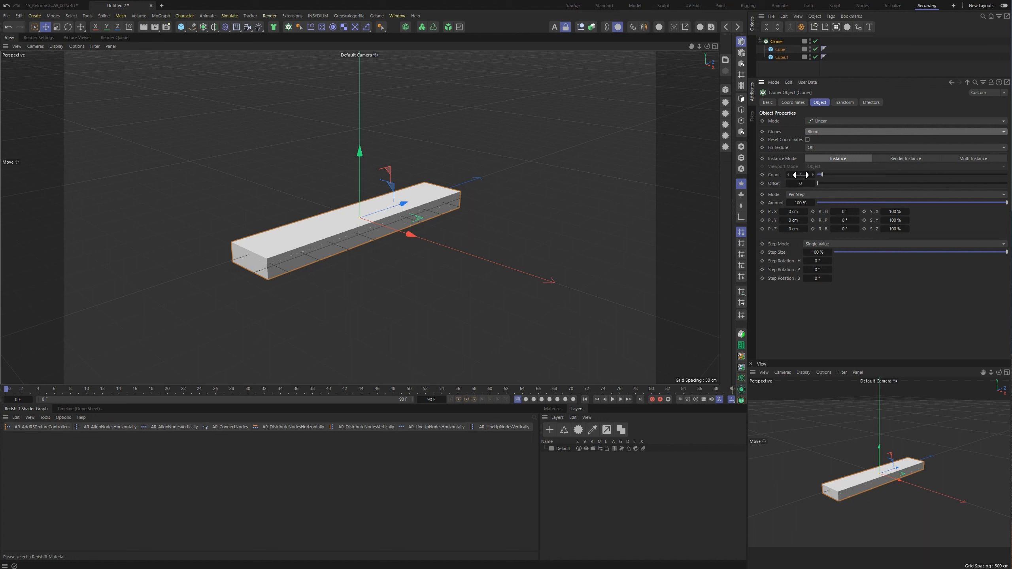
Offset the second cube down and outward so the clones form stairs, set the Cloner's count to 10, and reposition that cube vertically.
left_click(781, 58)
left_click_drag(361, 165, 361, 172)
left_click_drag(404, 258, 456, 271)
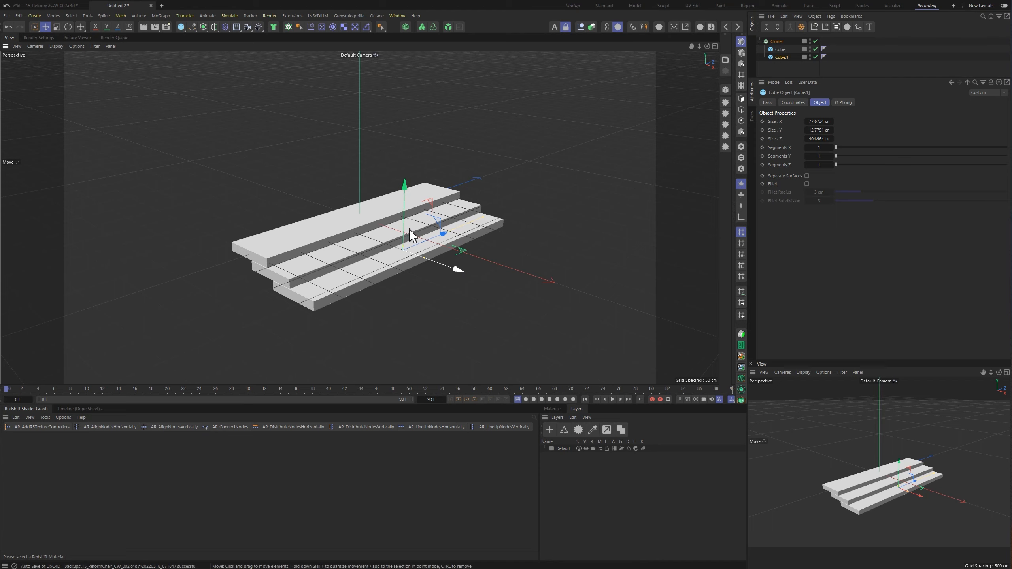
mouse_move(410, 234)
left_mouse_down("alt")
mouse_move(451, 215)
mouse_move(454, 203)
mouse_move(399, 240)
left_mouse_up("alt")
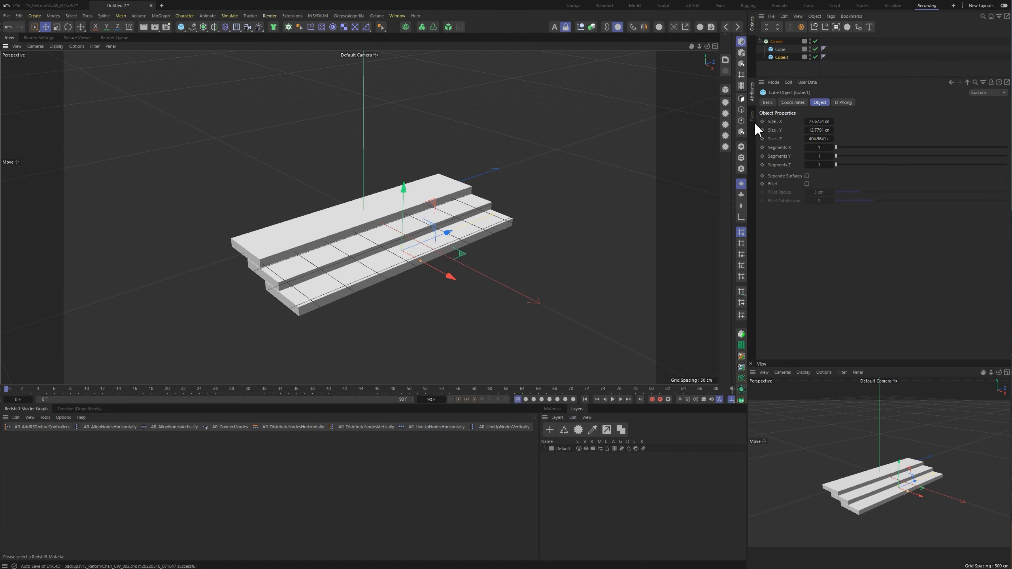
left_click(775, 41)
left_click_drag(822, 176, 835, 176)
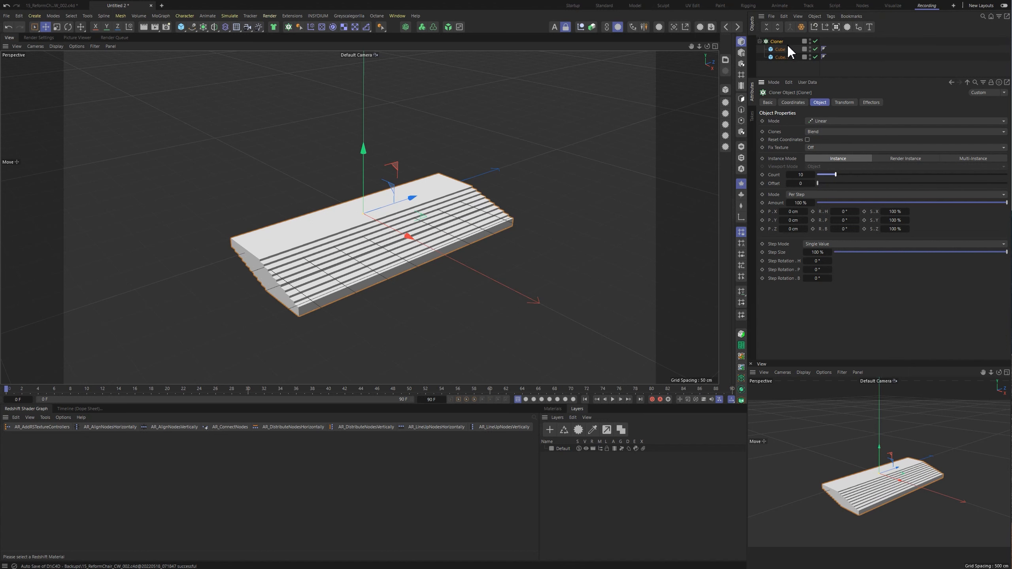
left_click(782, 56)
mouse_move(382, 260)
left_mouse_down("alt")
mouse_move(402, 204)
mouse_move(405, 222)
mouse_move(399, 275)
mouse_move(372, 168)
left_mouse_up("alt")
mouse_move(437, 239)
left_mouse_down()
mouse_move(517, 249)
mouse_move(270, 221)
mouse_move(270, 291)
mouse_move(441, 156)
left_mouse_up()
Return to the ReformChair project, select the first Cube under stairs, end the isolated view, and examine the stairs within the room.
left_click(45, 6)
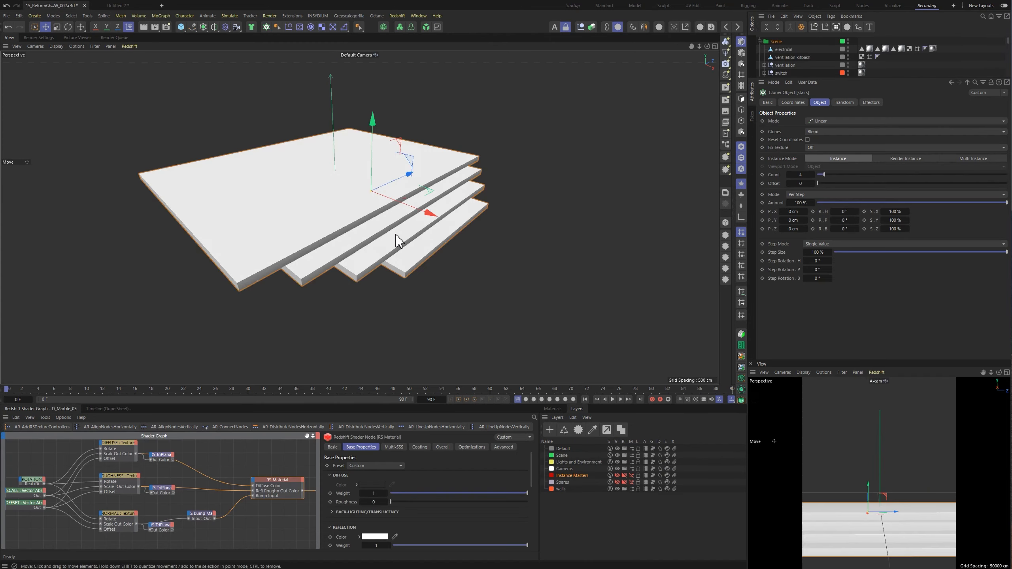
left_click_drag(334, 242, 269, 230, "alt")
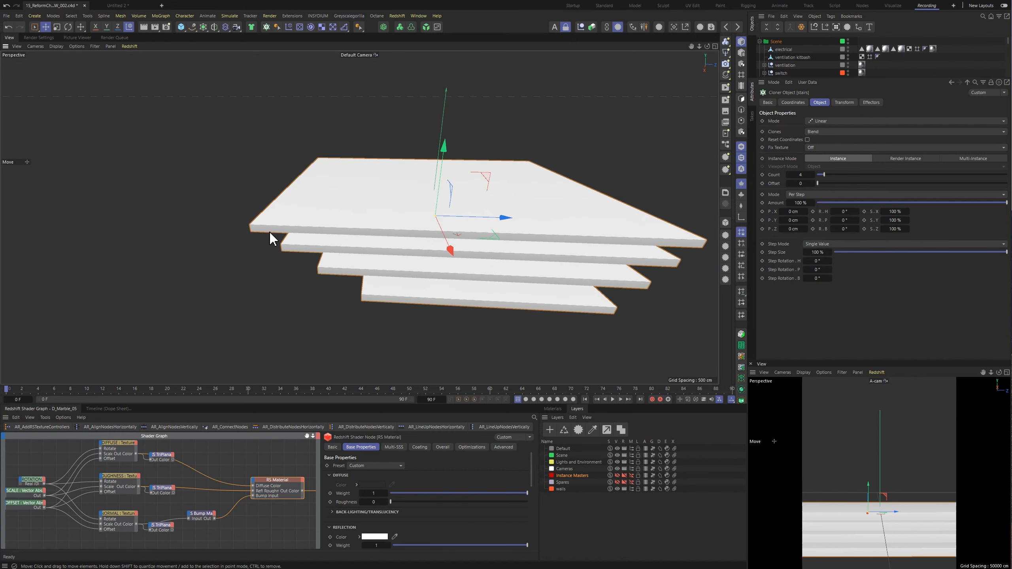
middle_click_drag(378, 216, 304, 215, "alt")
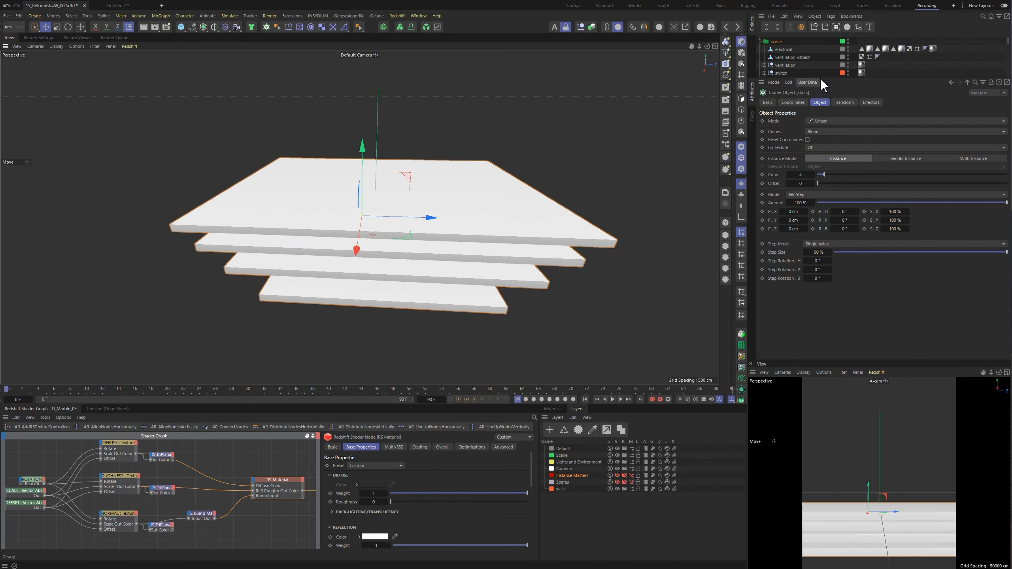
left_click_drag(820, 77, 820, 201)
left_click(788, 106)
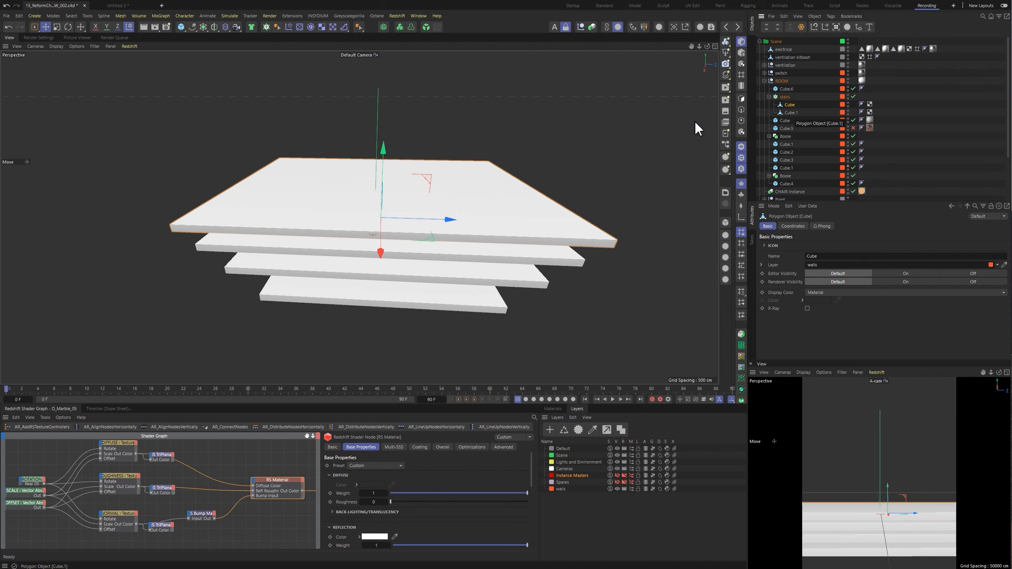
key("alt+s")
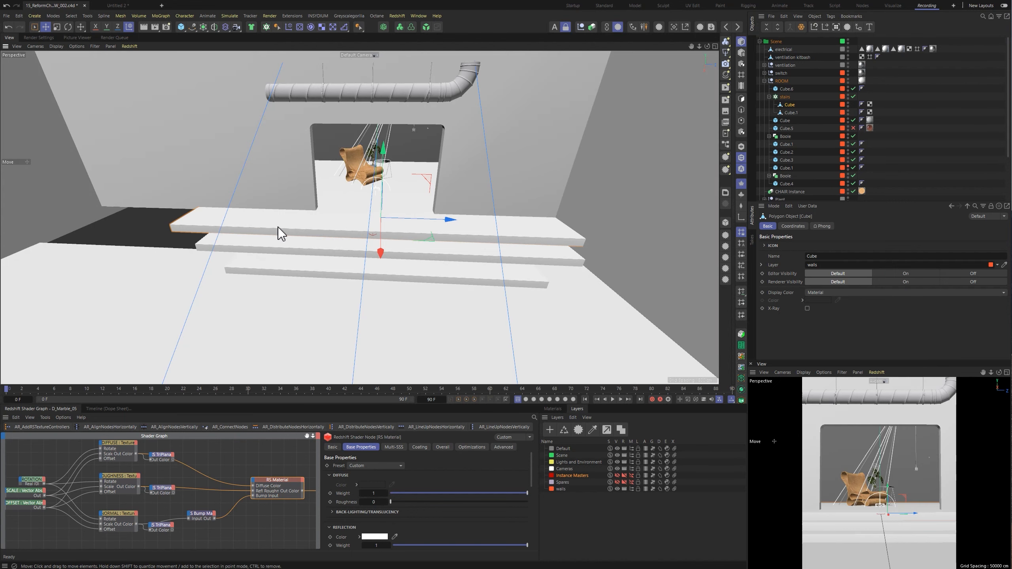
left_click_drag(280, 230, 283, 204, "alt")
left_click_drag(310, 173, 338, 169, "alt")
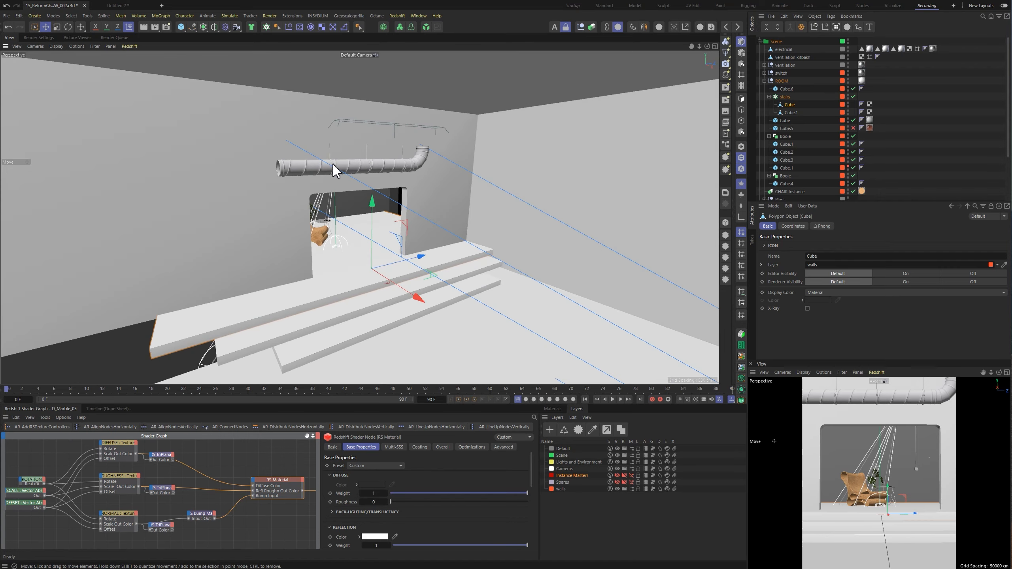
Select the holder on the ventilation pipe and examine the set of ventilation parts outside the room.
left_click(333, 165)
scroll(410, 159, "up", 5)
left_click_drag(405, 167, 446, 164, "alt")
right_click_drag(472, 147, 355, 150, "alt")
mouse_move(401, 142)
left_mouse_down("alt")
mouse_move(368, 247)
mouse_move(382, 152)
mouse_move(401, 145)
mouse_move(418, 168)
mouse_move(434, 140)
mouse_move(356, 150)
mouse_move(402, 157)
mouse_move(412, 138)
mouse_move(397, 142)
left_mouse_up("alt")
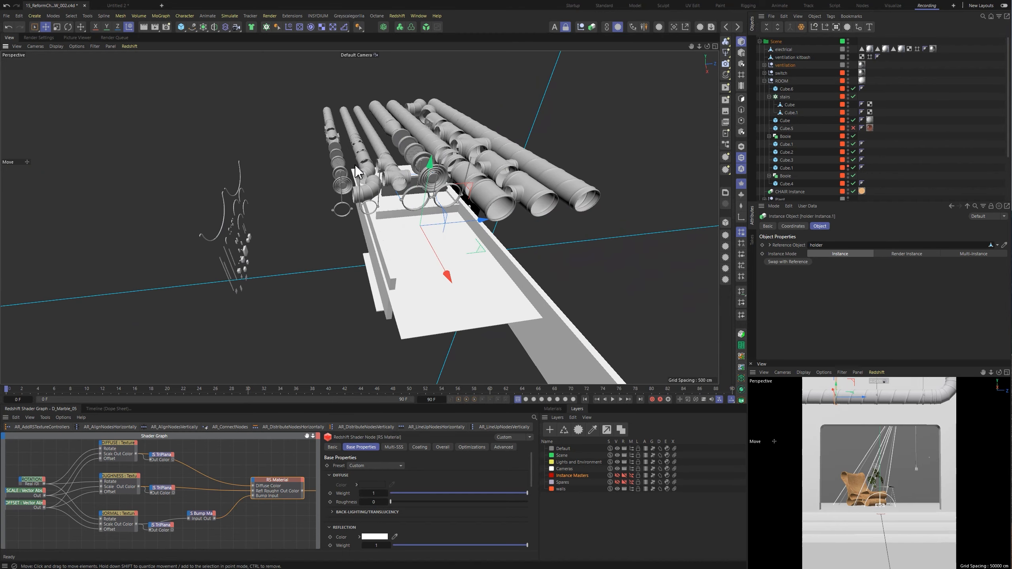
Examine the electrical kit parts up close, select the electrical object, and display the viewport in Hidden Line shading.
left_click_drag(231, 273, 200, 267, "alt")
right_click_drag(200, 266, 291, 266, "alt")
left_click_drag(312, 237, 283, 229, "alt")
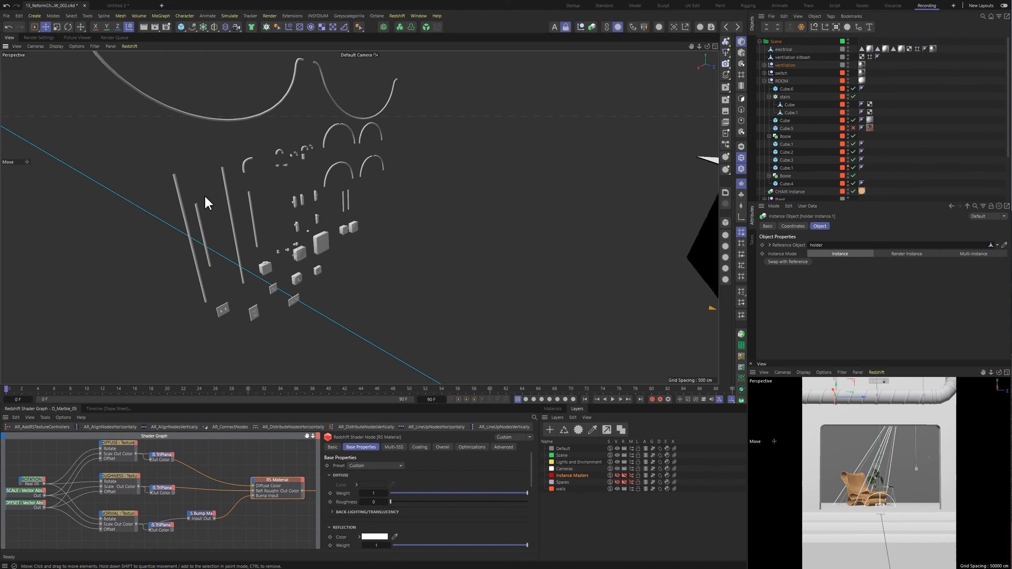
left_click_drag(232, 209, 203, 215, "alt")
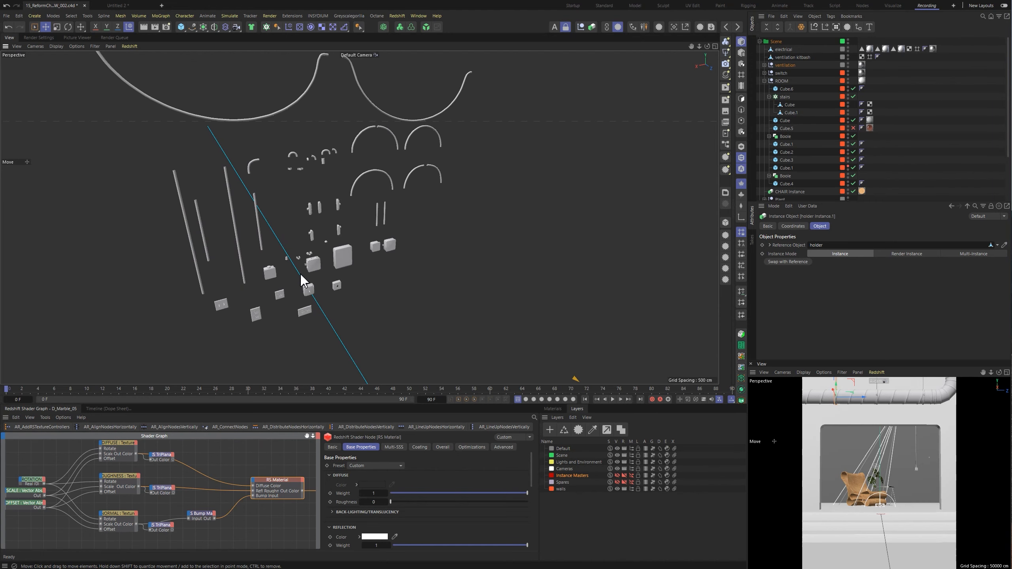
scroll(275, 276, "up", 5)
scroll(373, 274, "up", 5)
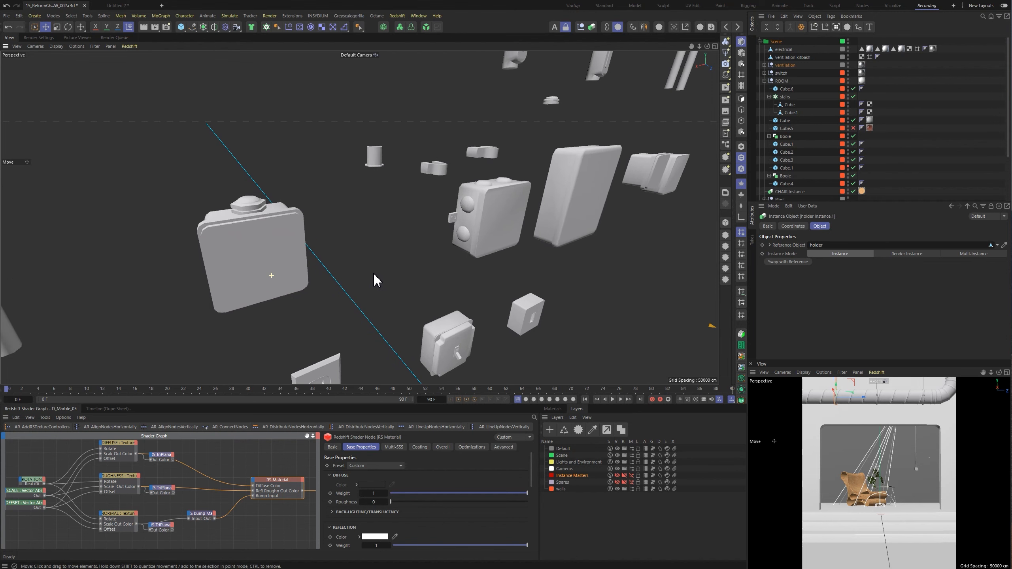
left_click(517, 207)
key("n")
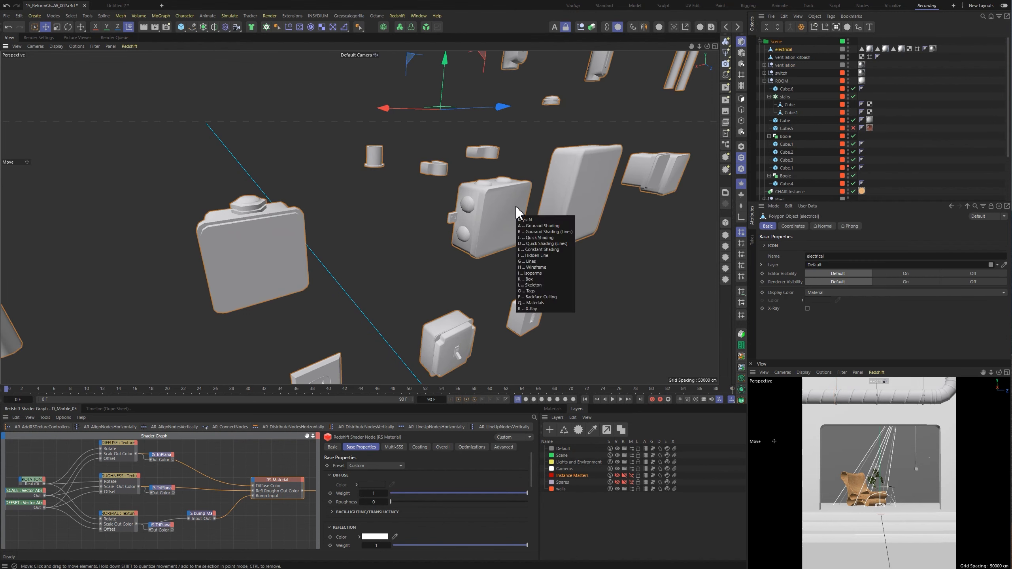
key("f")
left_click_drag(295, 246, 372, 300, "alt")
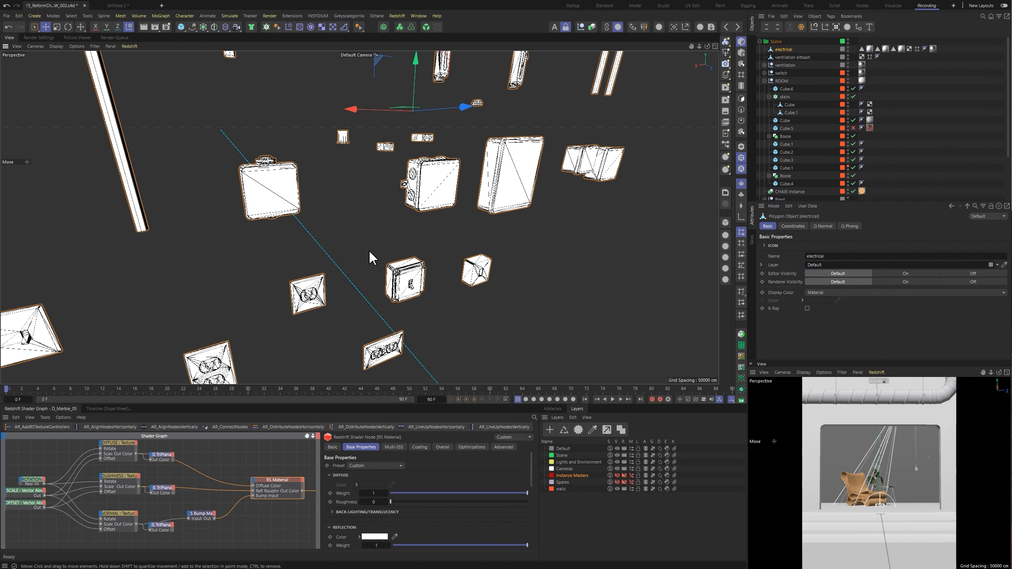
Examine the full set of electrical parts from farther away, then switch the main viewport back to A-cam.
scroll(471, 178, "down", 6)
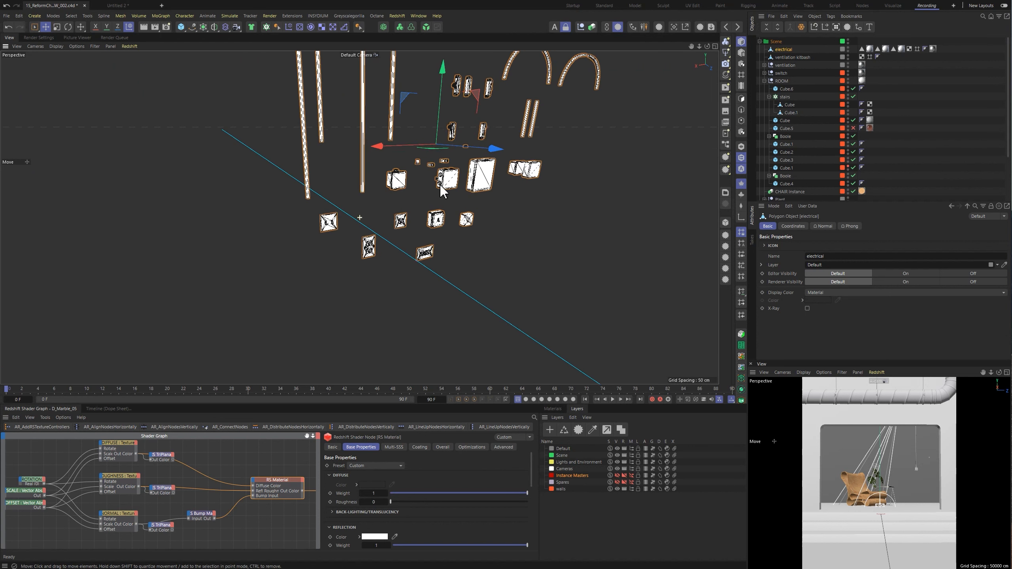
left_click_drag(410, 199, 604, 186, "alt")
left_click_drag(359, 218, 353, 77, "alt")
left_click(358, 55)
left_click(398, 73)
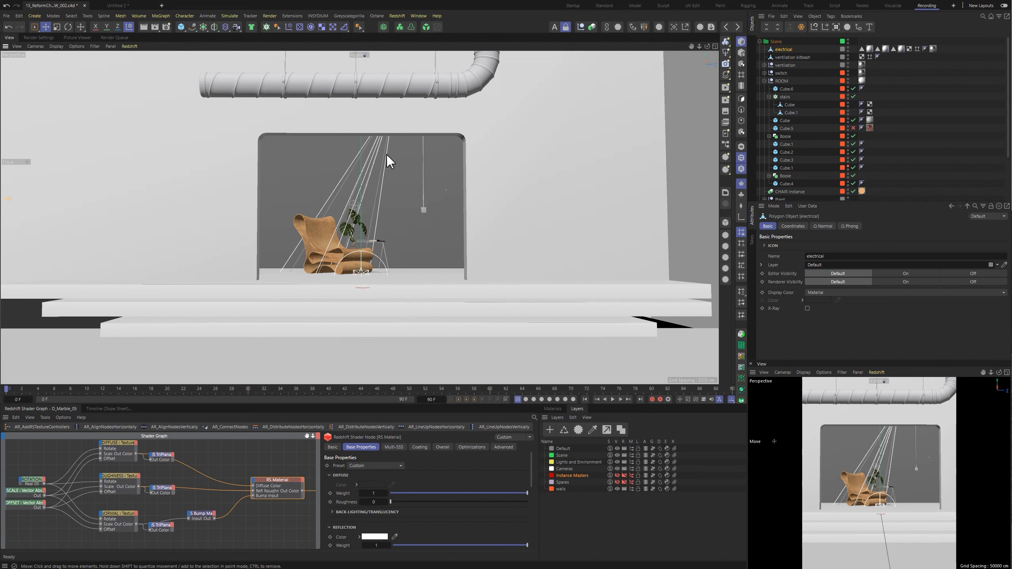
Collapse the Scene group and expand the Lights and Environment group, widening the object name column.
left_click(759, 41)
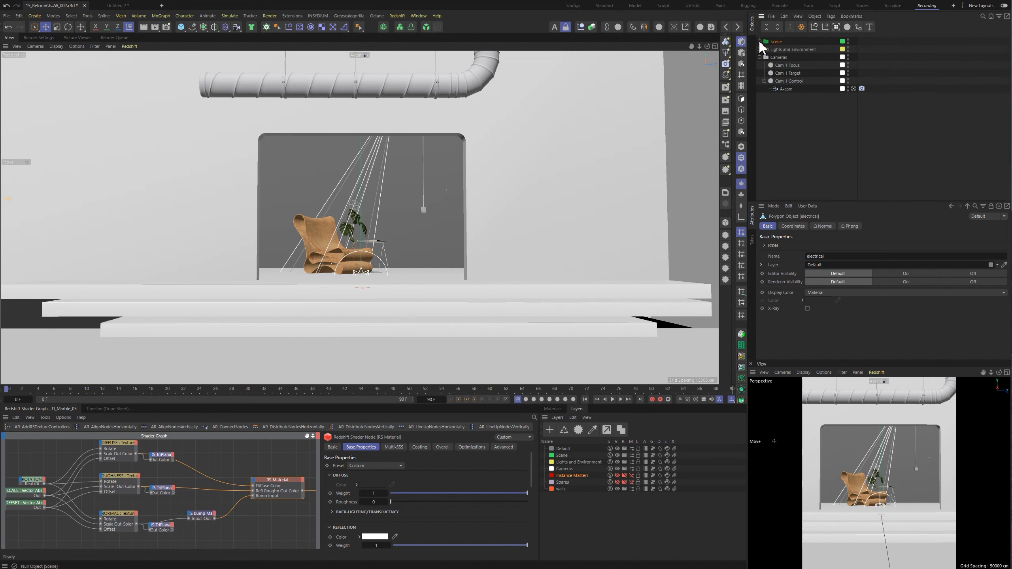
left_click(759, 48)
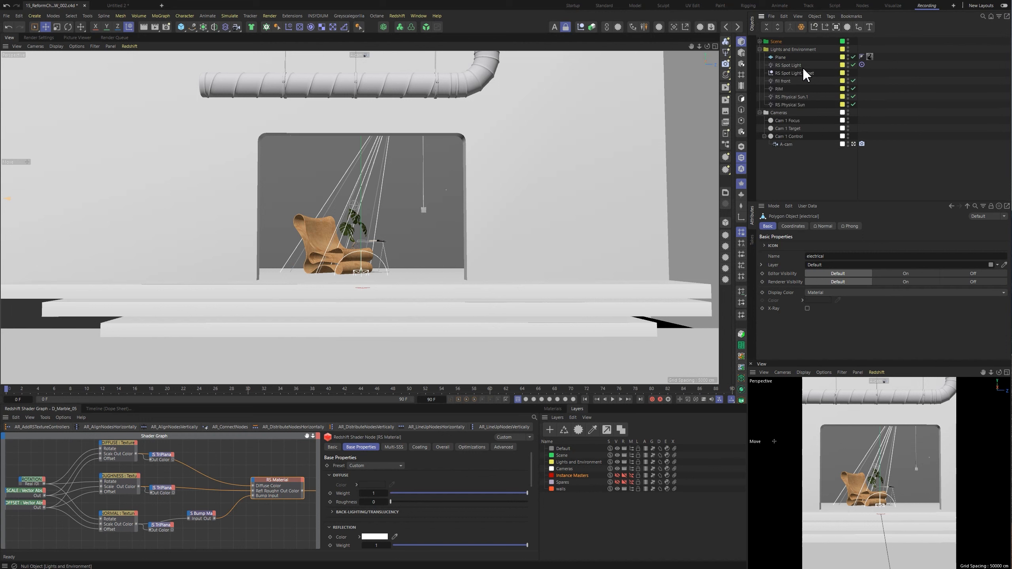
left_click(853, 72)
left_click_drag(859, 73, 869, 73)
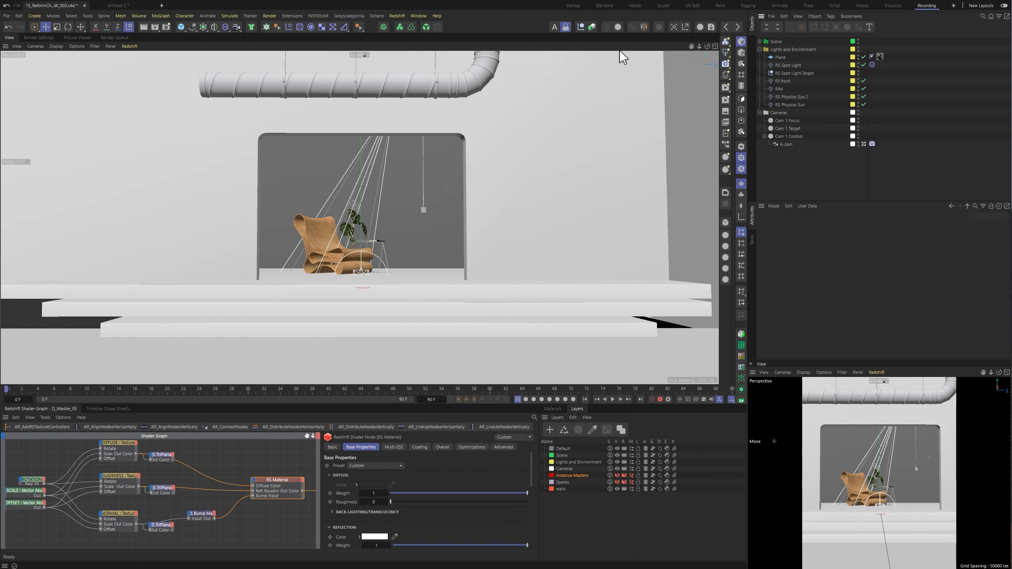
Open the Redshift RenderView beside the viewport, start the interactive render, and enlarge the render area.
left_click(734, 65)
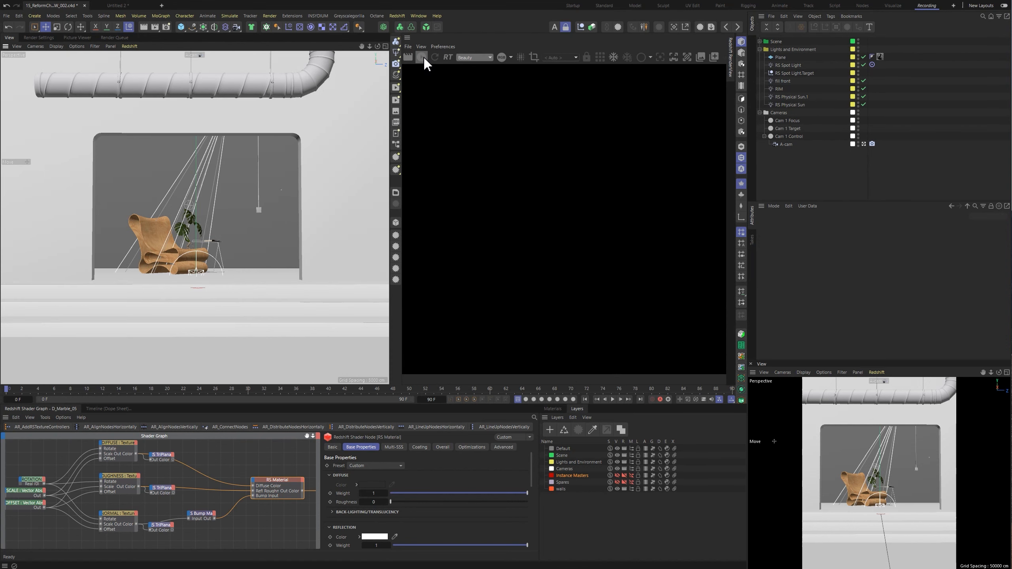
left_click(422, 57)
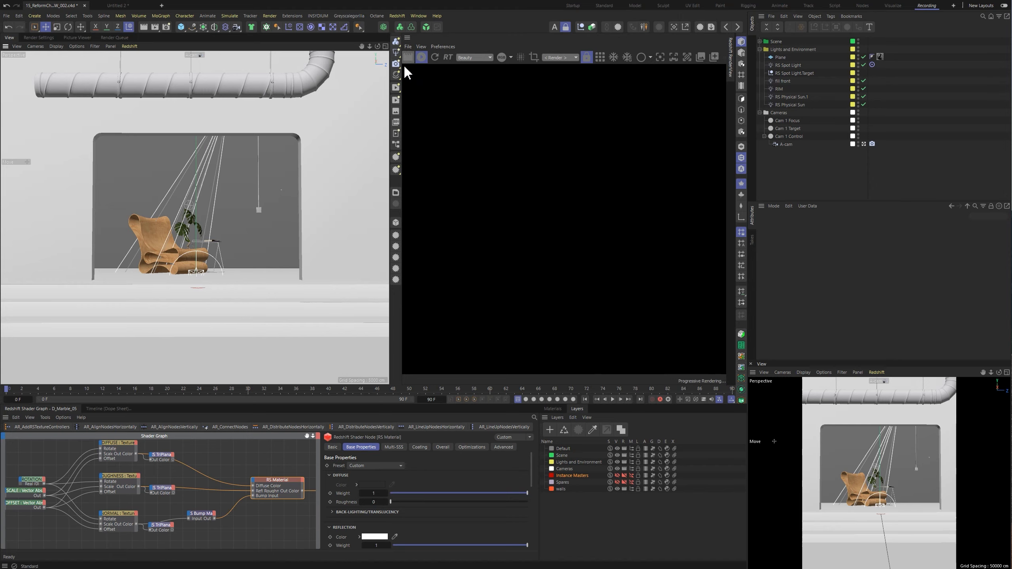
left_click_drag(401, 71, 259, 75)
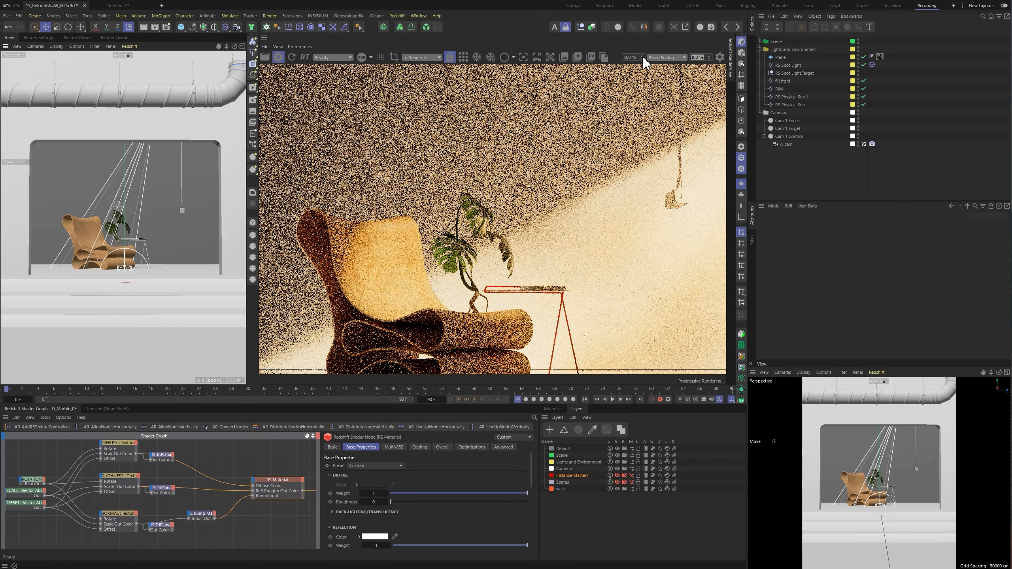
Set the render's Fixed Scaling to 40 %, show the RenderView's display settings, and narrow the RenderView to enlarge the viewport.
type("40")
key("Return")
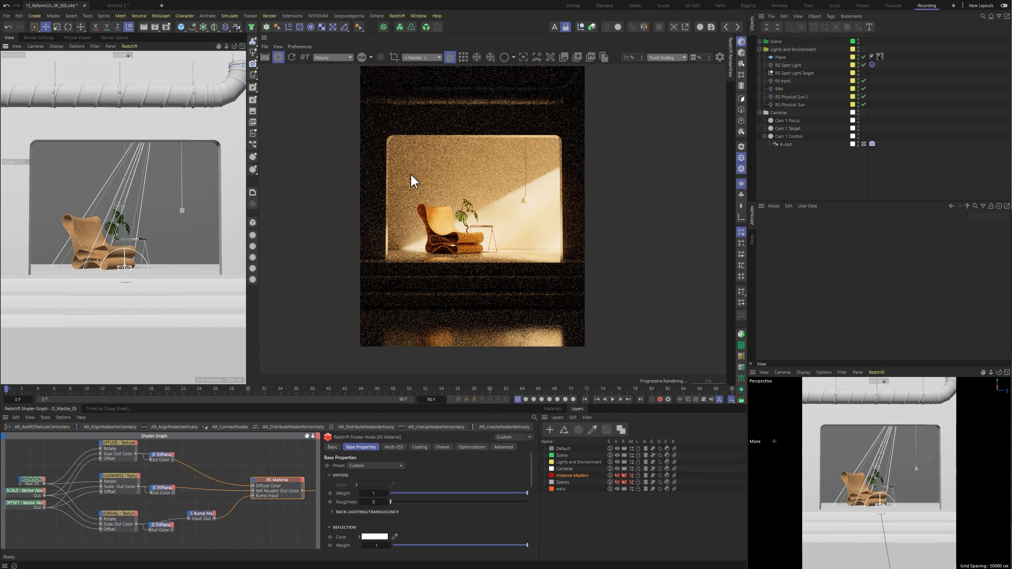
left_click(720, 57)
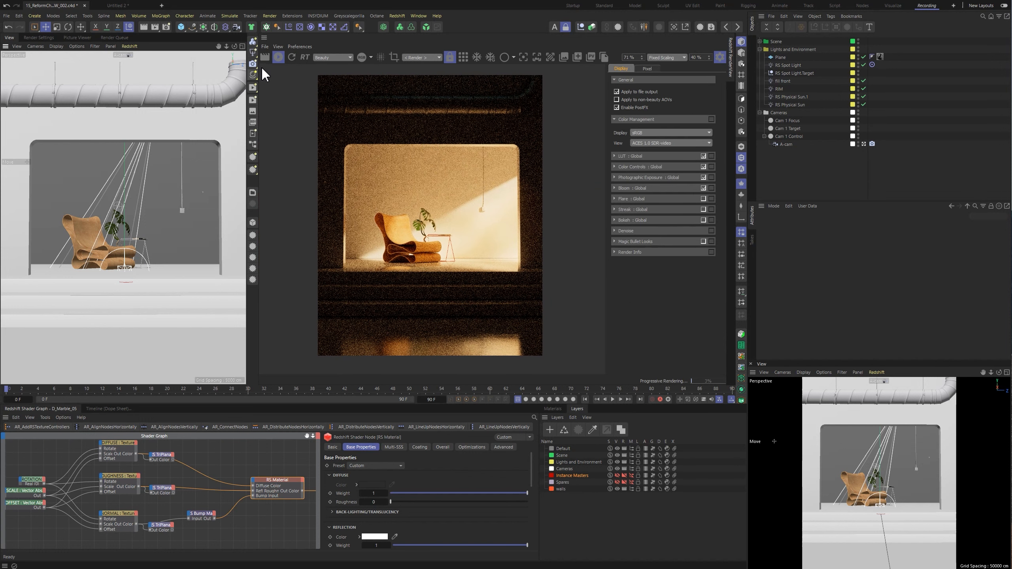
left_click_drag(258, 67, 335, 67)
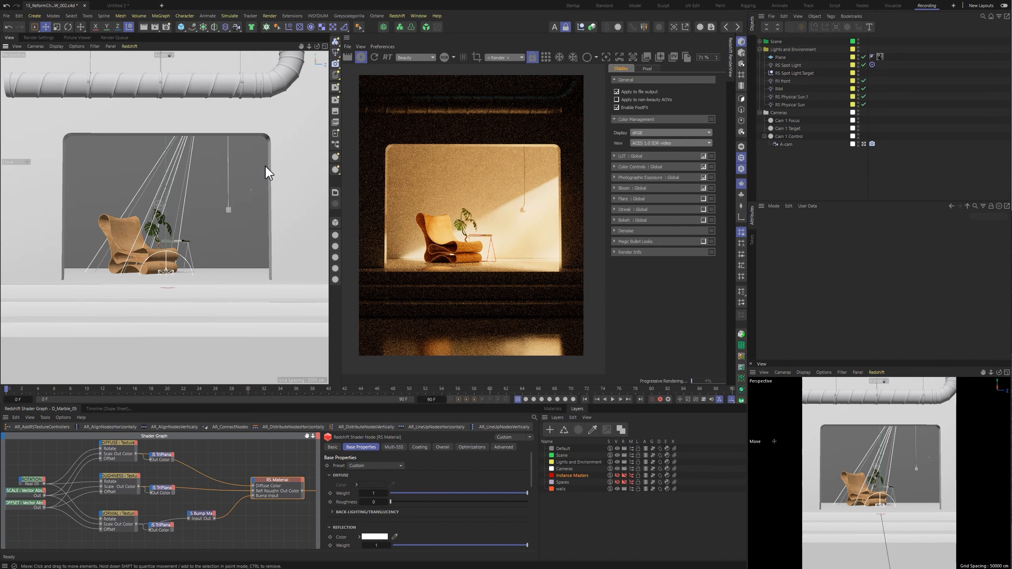
Switch the main viewport to the default camera and examine the whole set from far outside.
left_click(163, 55)
left_click(179, 60)
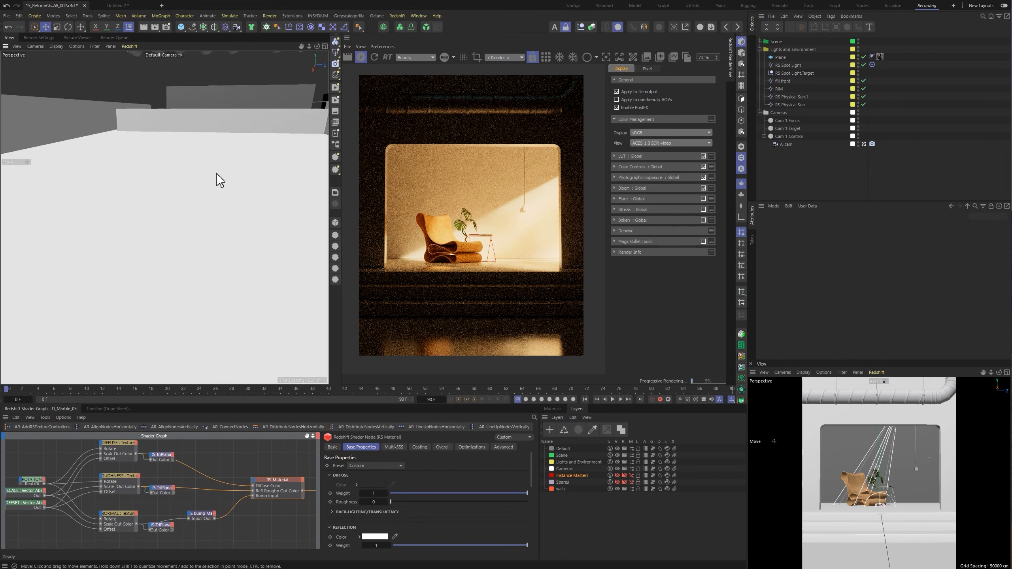
left_click_drag(206, 170, 199, 174, "alt")
scroll(174, 166, "down", 8)
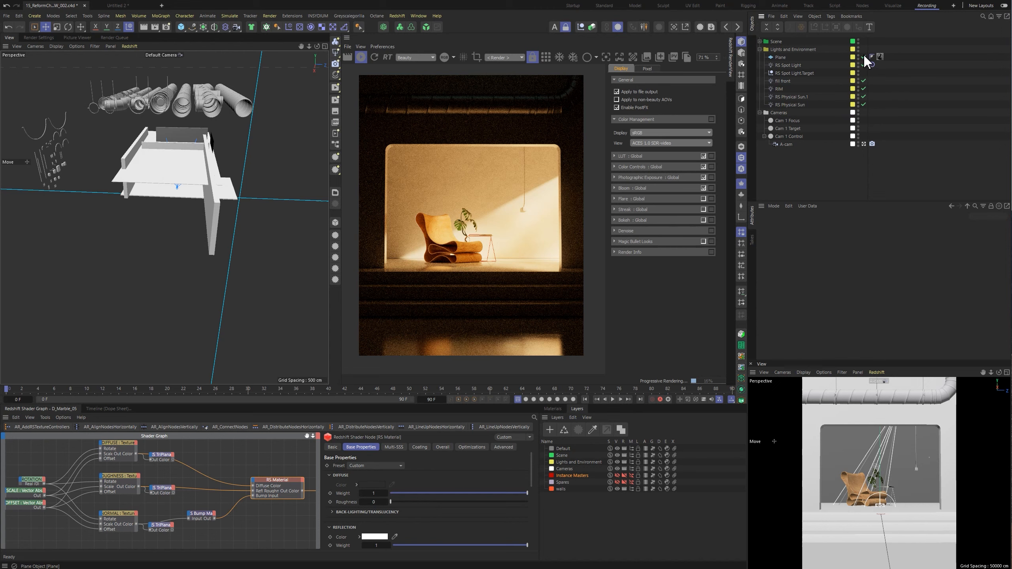
Disable the Plane and every light except RS Physical Sun, then show that sun's object settings in an enlarged attributes area.
left_click_drag(864, 57, 867, 83)
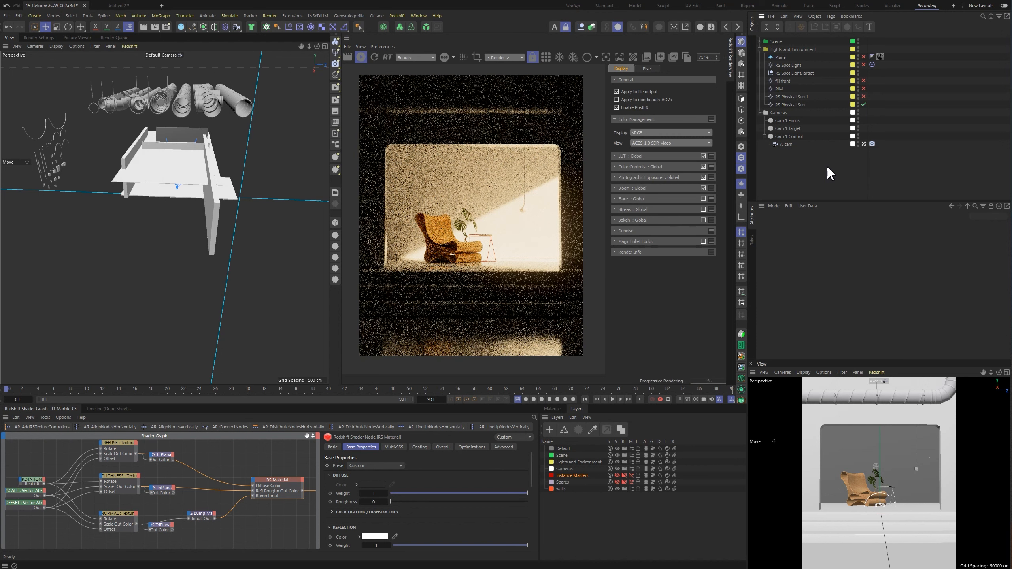
left_click(785, 104)
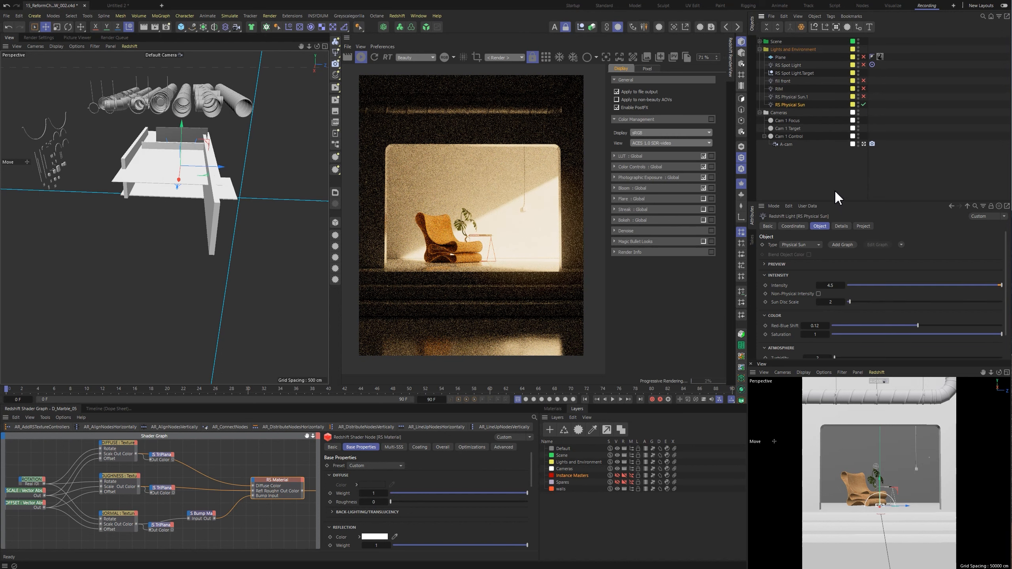
left_click_drag(826, 164, 825, 165)
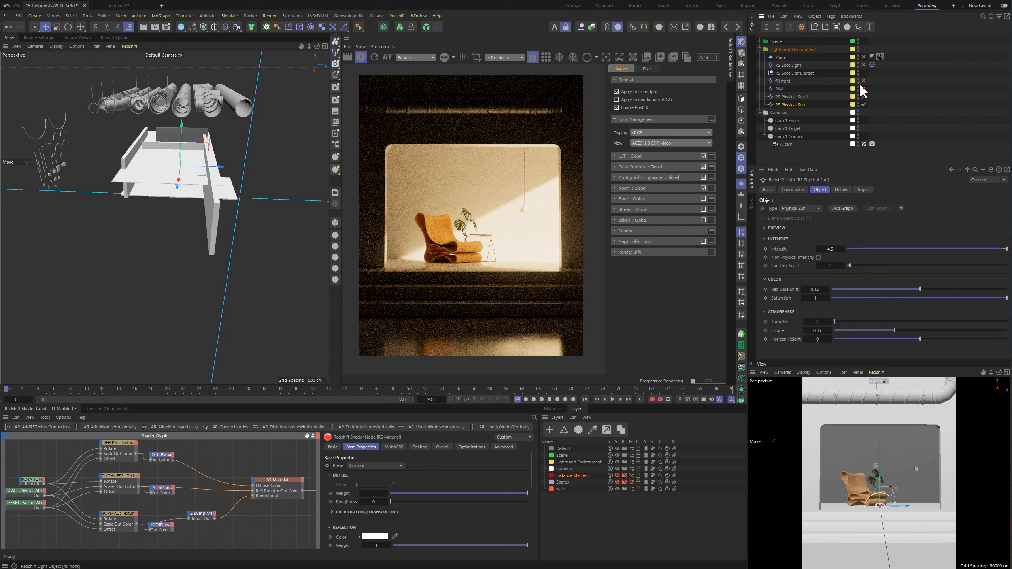
Enable RS Physical Sun.1 as well and compare its object settings with those of RS Physical Sun.
left_click(795, 96)
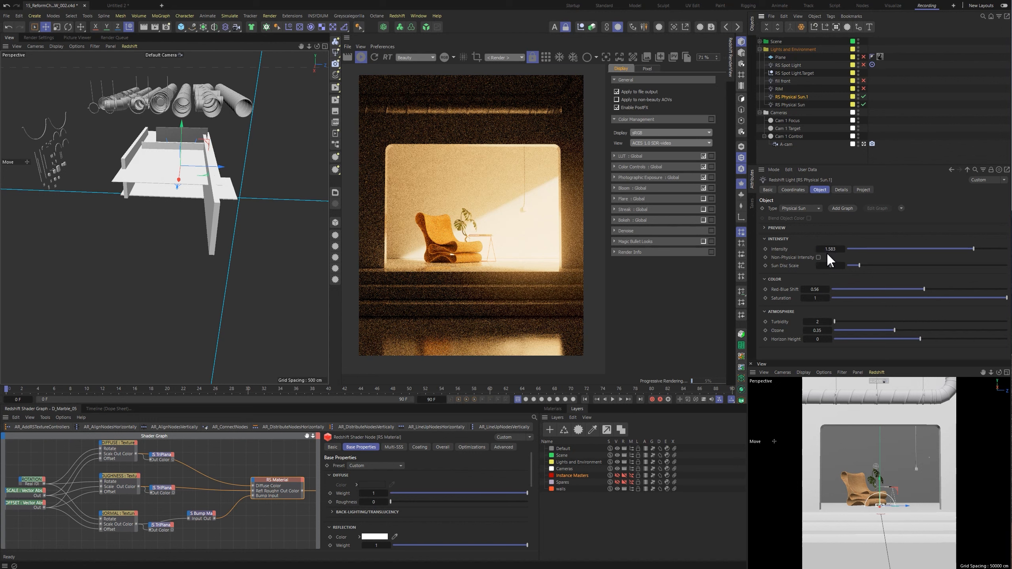
left_click(791, 104)
left_click(787, 96)
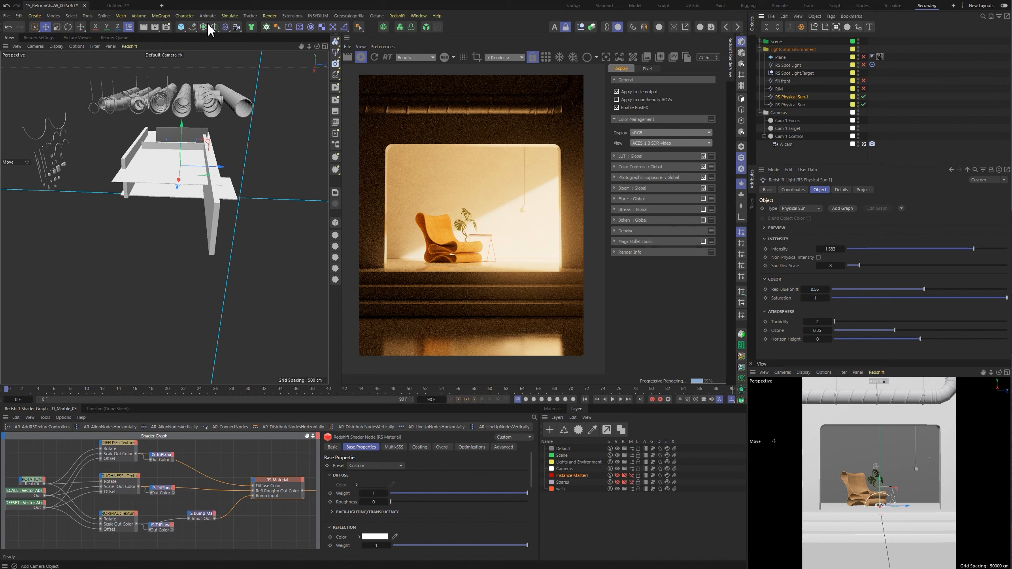
Examine the Redshift render settings for global illumination and sampling, including the reflection override, then return to the viewport.
left_click(37, 37)
left_click(19, 100)
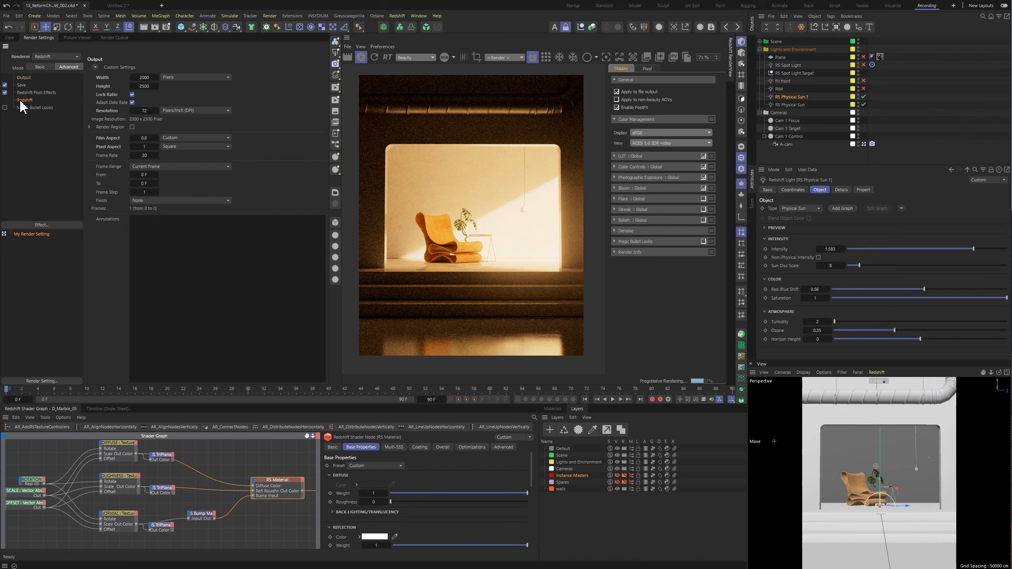
left_click(188, 67)
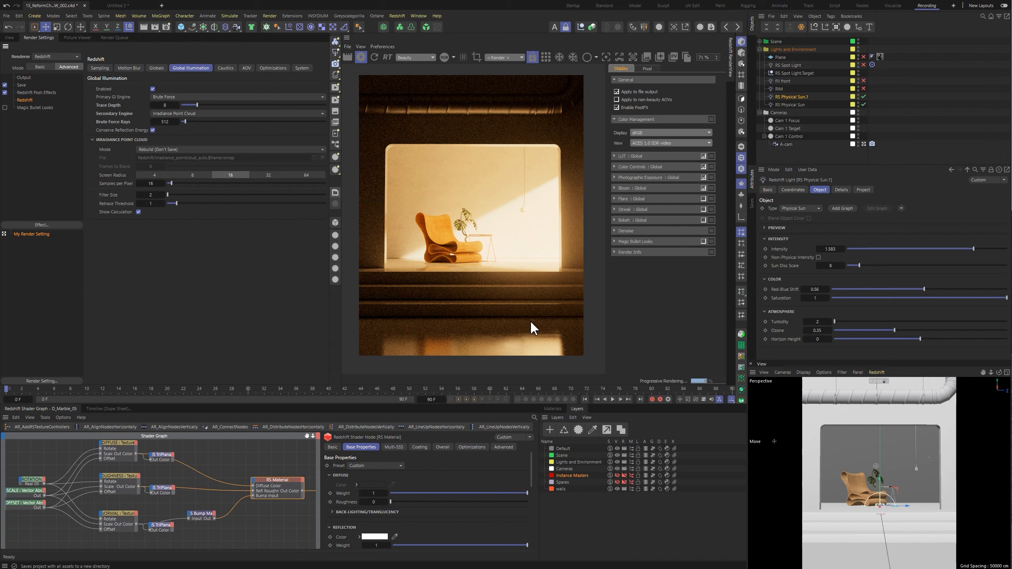
left_click(106, 67)
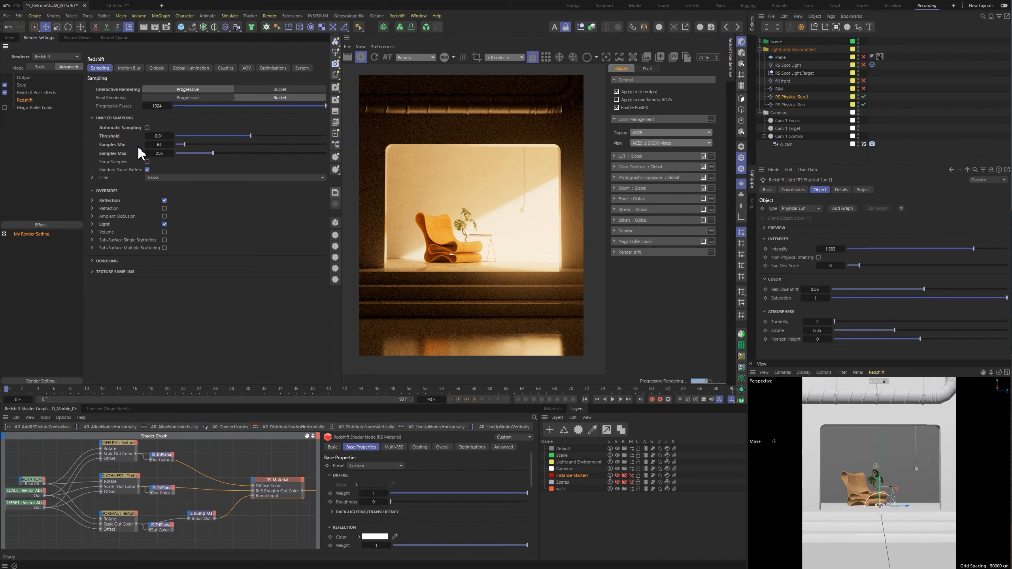
left_click(93, 200)
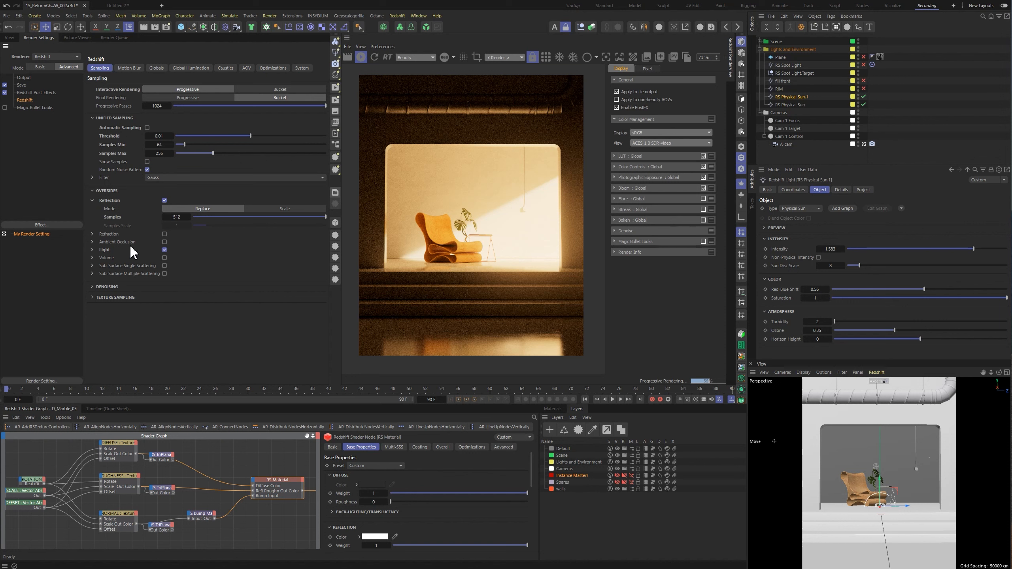
left_click(92, 200)
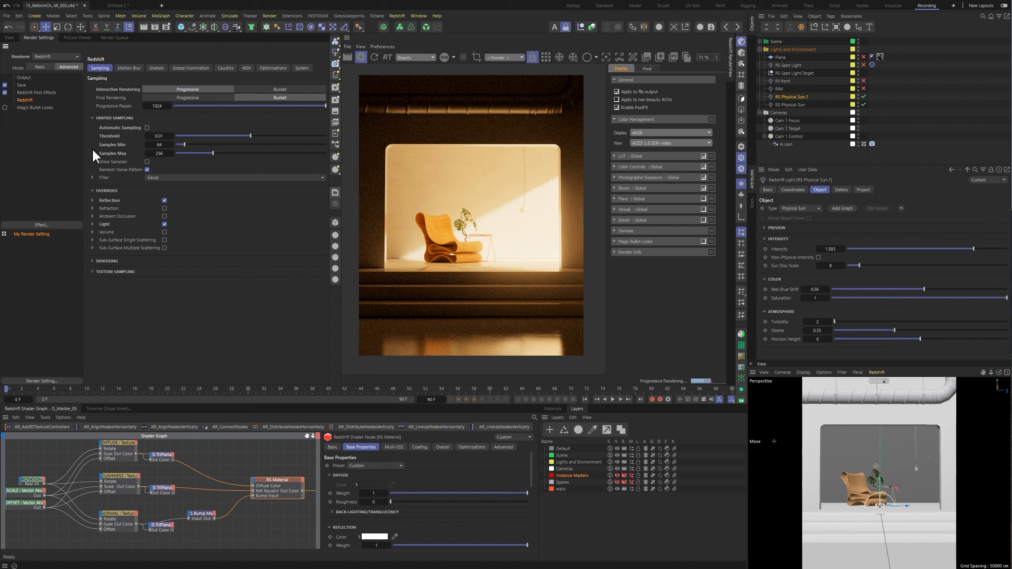
left_click(9, 37)
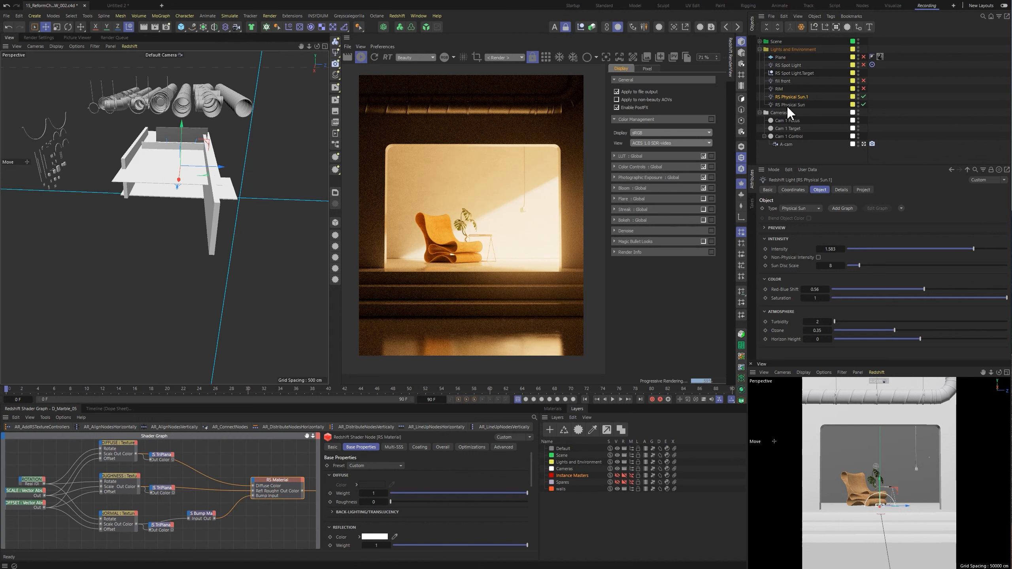
Isolate the RIM light in the render, show its settings, and compare its effect with the final image in Photoshop.
left_click_drag(863, 97, 863, 104)
left_click(863, 89)
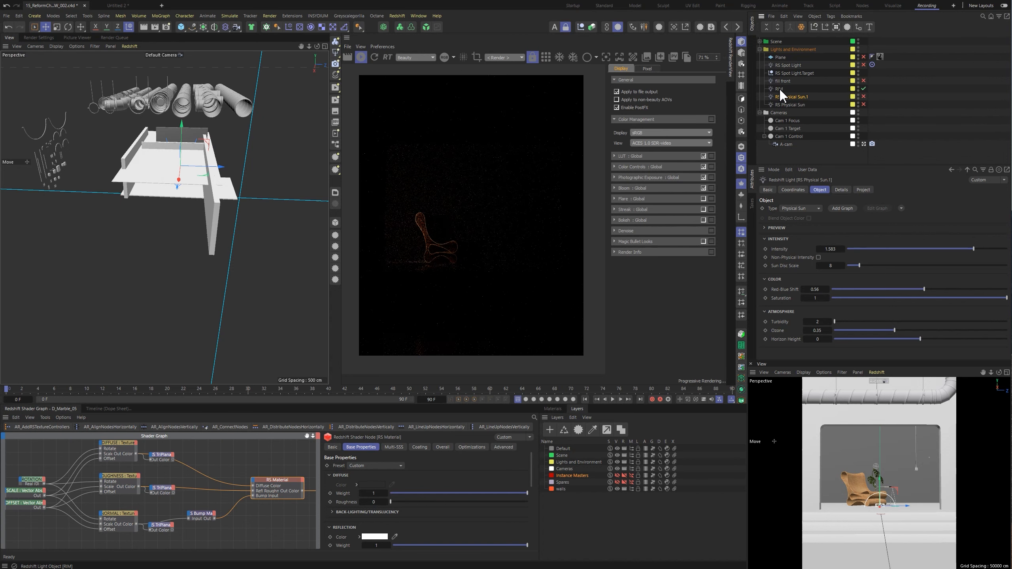
left_click(780, 90)
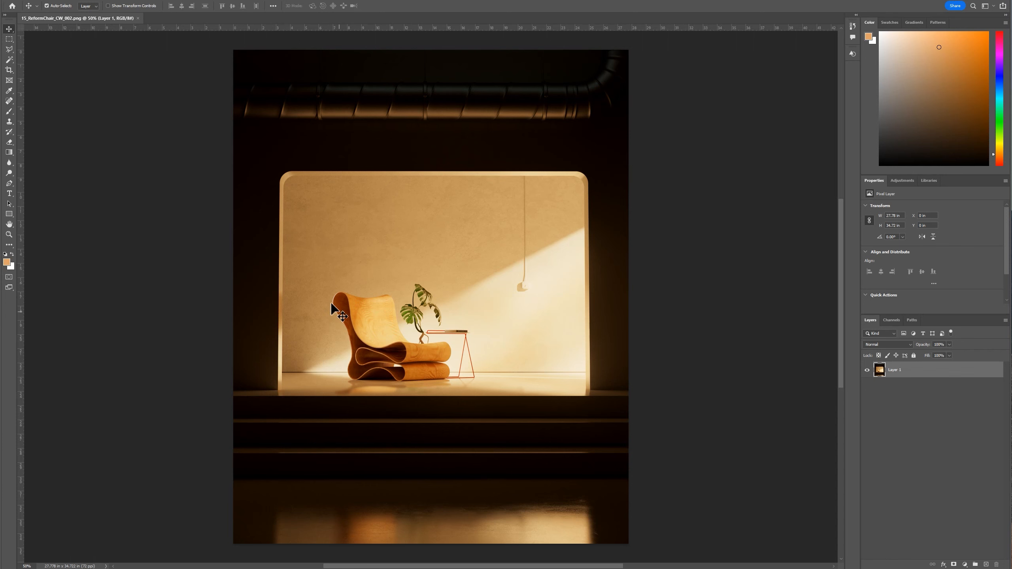
key("alt+Tab")
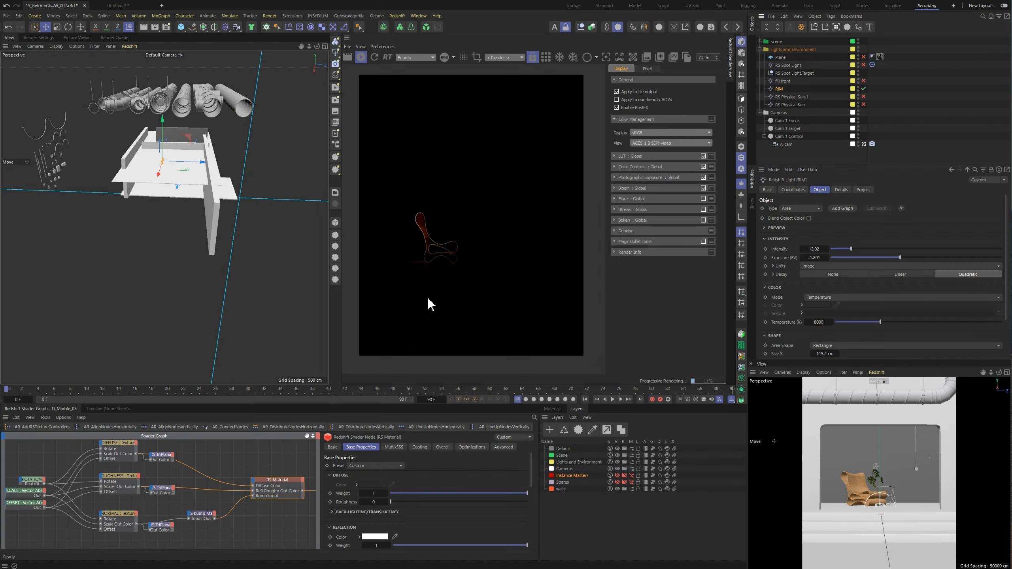
Isolate the front fill light instead of RIM and compare its effect on the pipe with the final image in Photoshop.
left_click(863, 88)
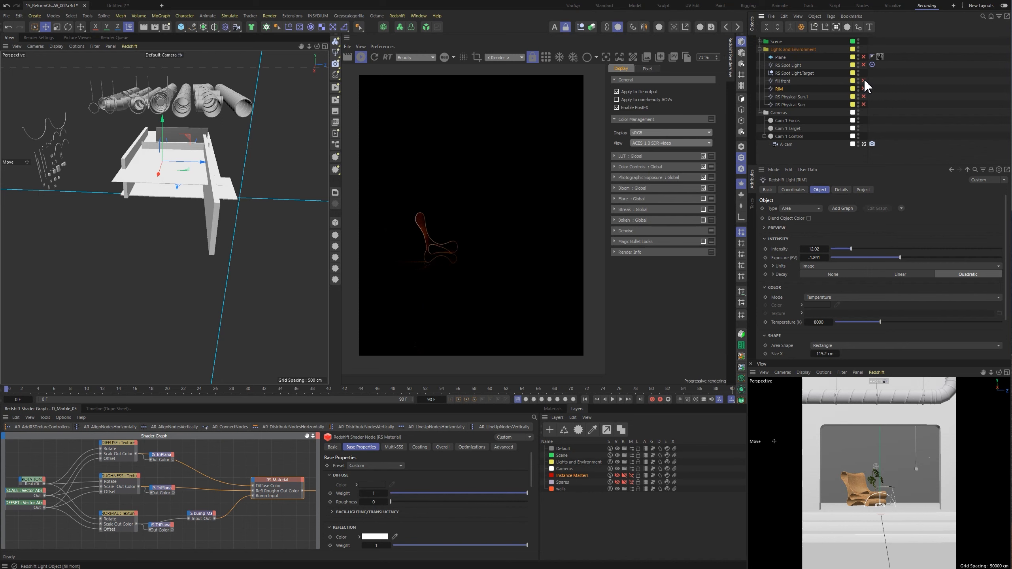
left_click(863, 80)
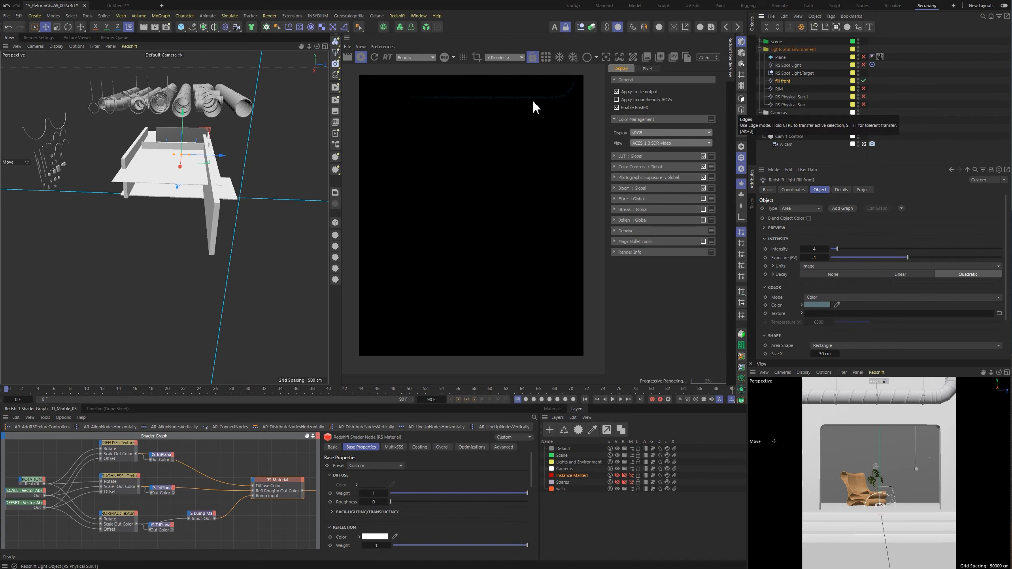
key("alt+Tab")
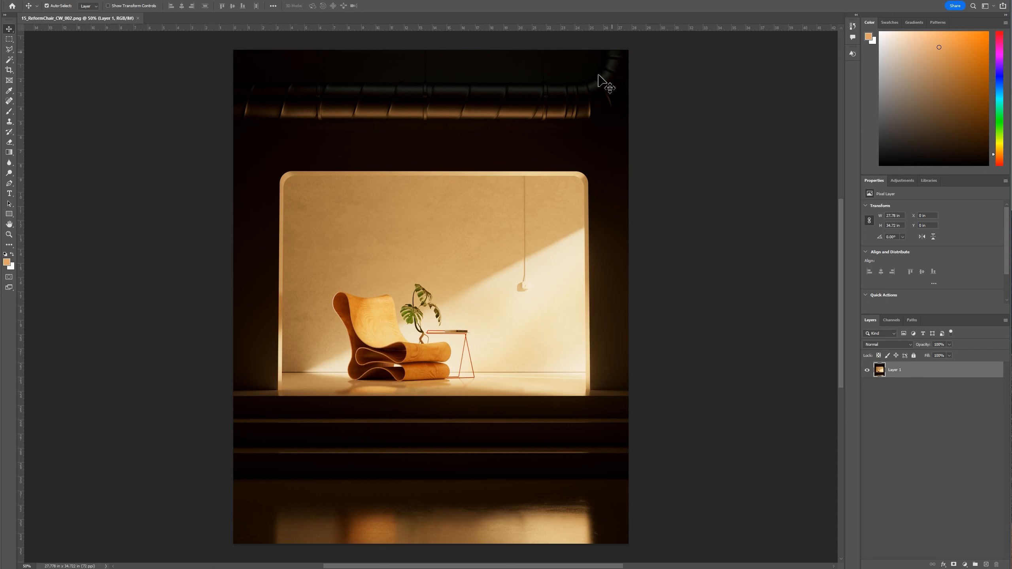
key("alt+Tab")
key("alt+Tab")
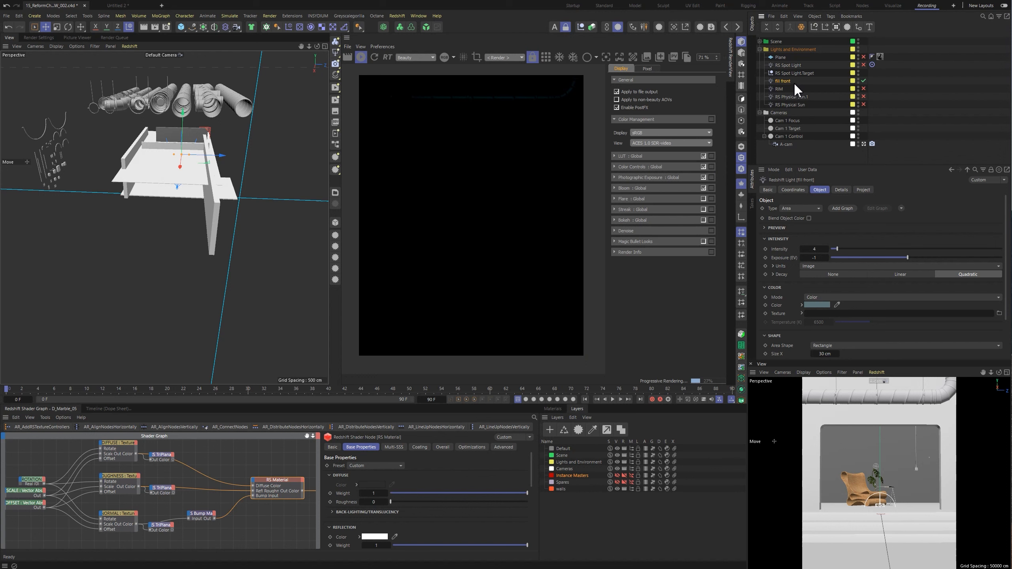
Preview only the RS Spot Light in the render, then disable it and re-enable the front fill, RIM and both sun lights.
left_click(864, 80)
left_click(864, 64)
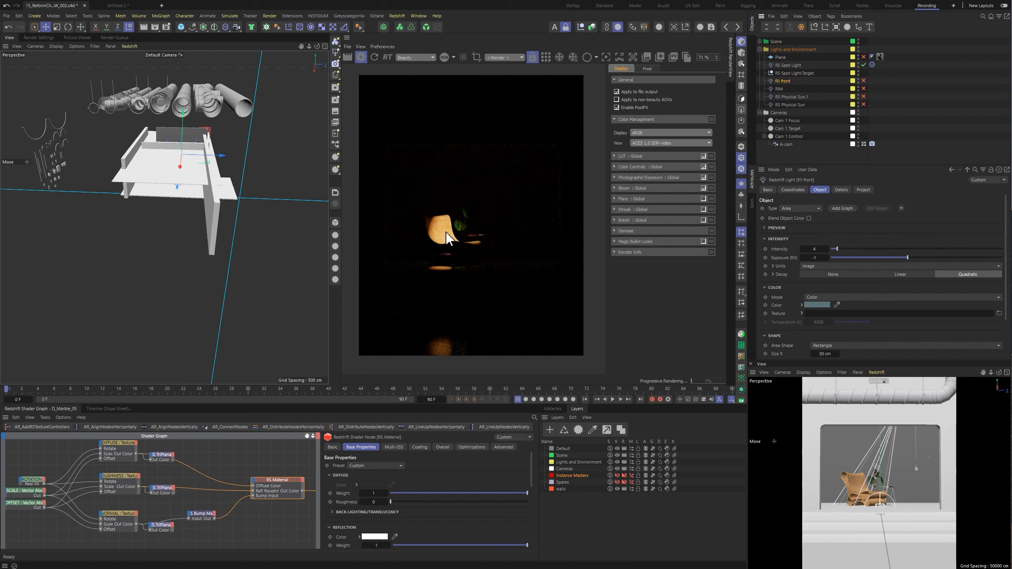
left_click(863, 65)
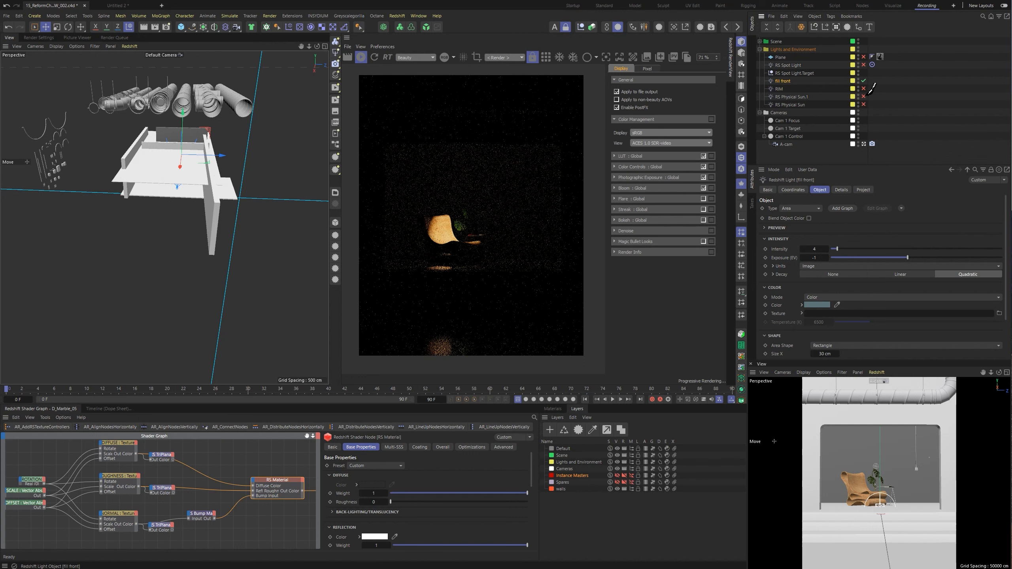
left_click_drag(864, 81, 865, 104)
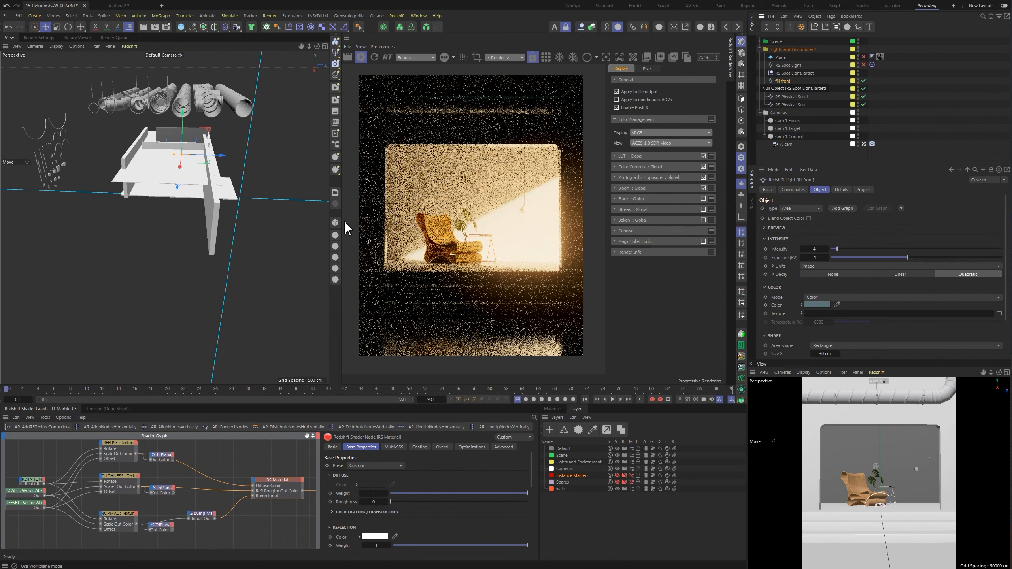
Set the RenderView's denoise engine to OptiX and re-enable the RS Spot Light.
scroll(454, 271, "up", 1)
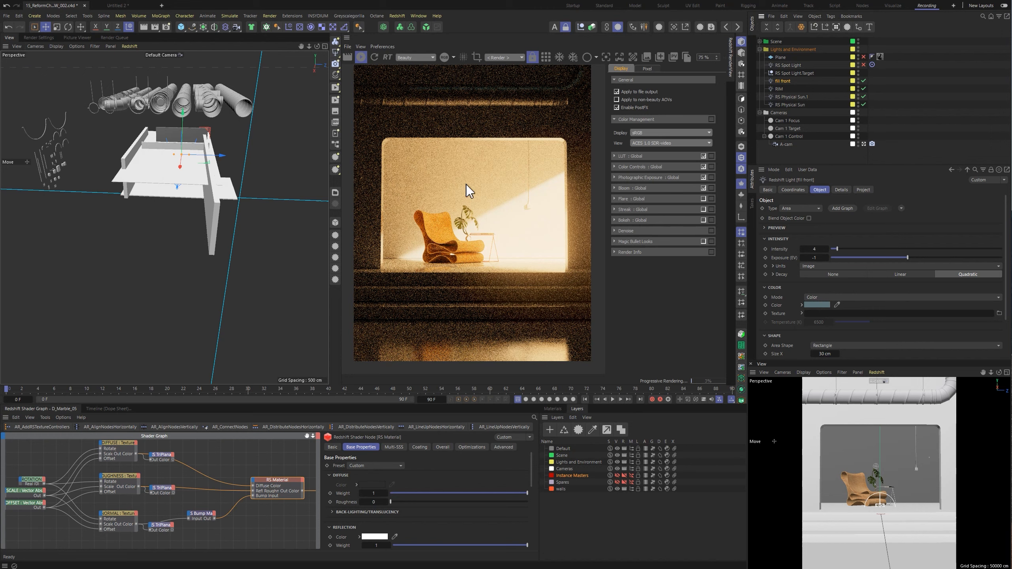
left_click(614, 231)
left_click(694, 244)
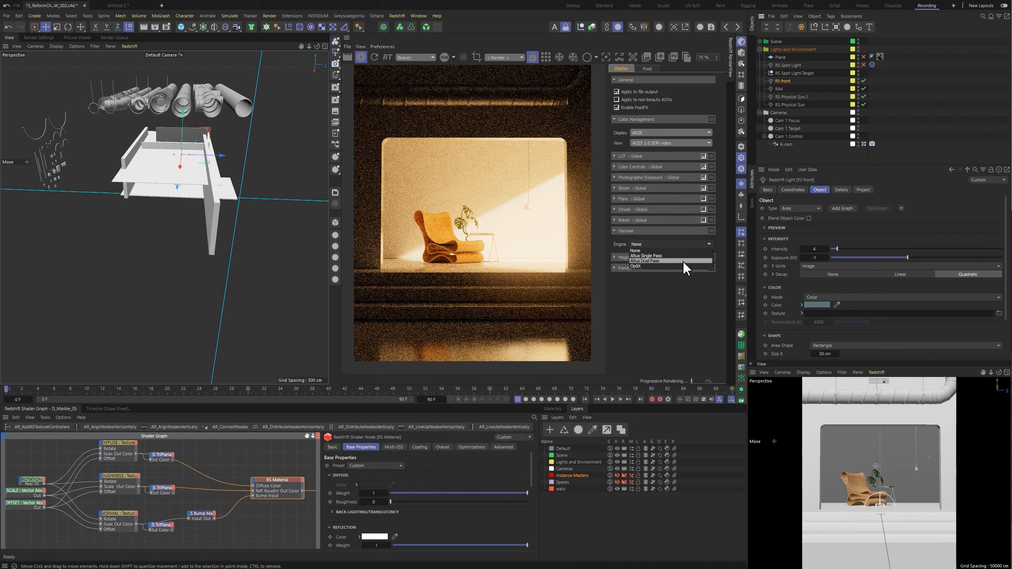
left_click(683, 267)
left_click(615, 231)
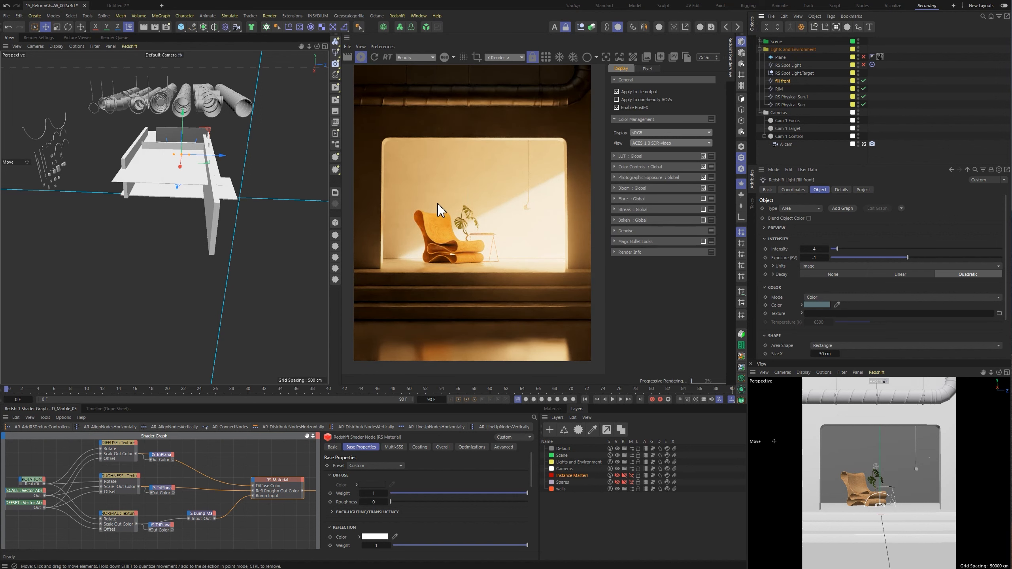
left_click(863, 65)
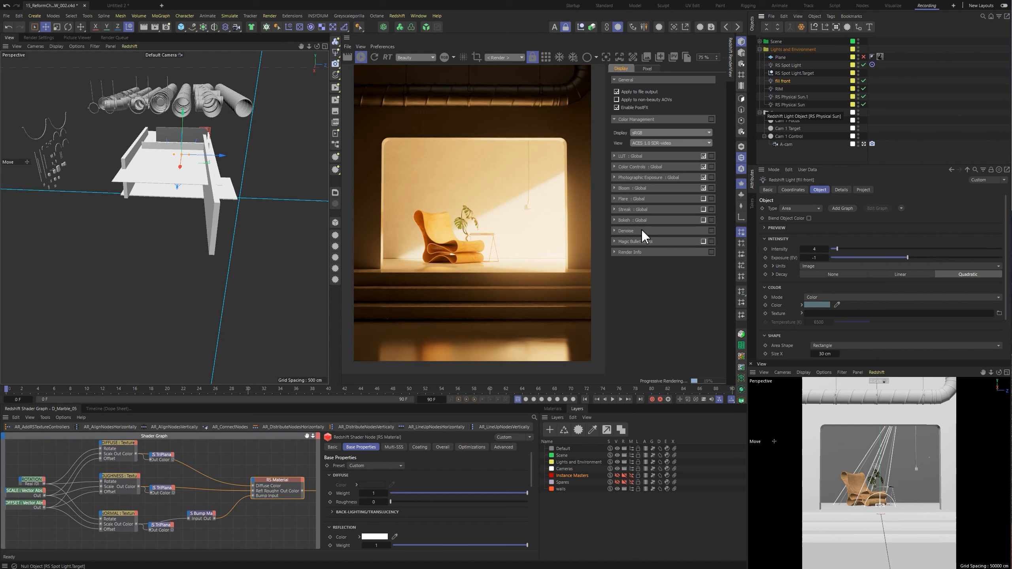
Examine the RenderView's LUT and Color Controls settings, comparing the render with the LUT off and on.
left_click(615, 156)
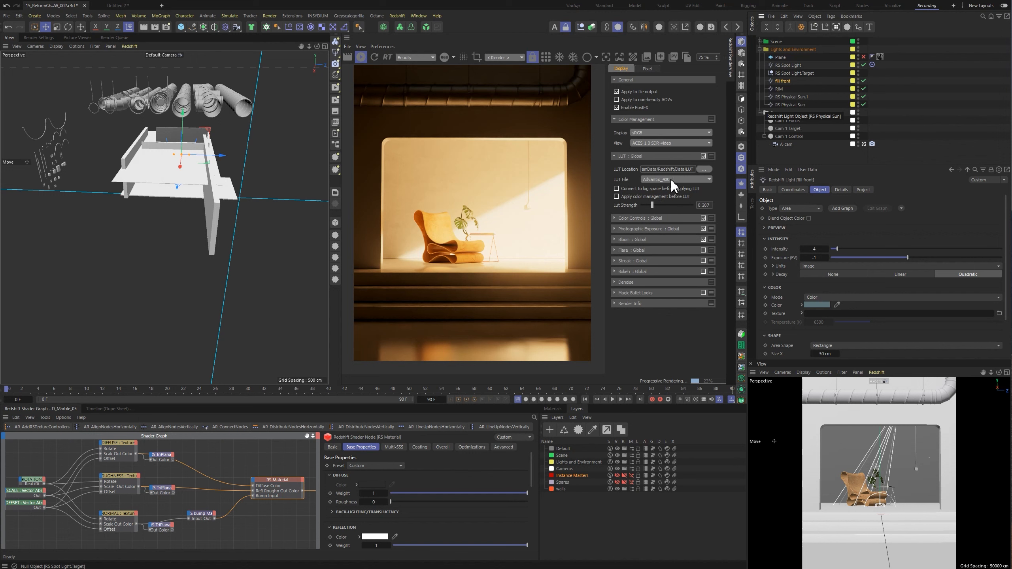
left_click(704, 156)
left_click(703, 157)
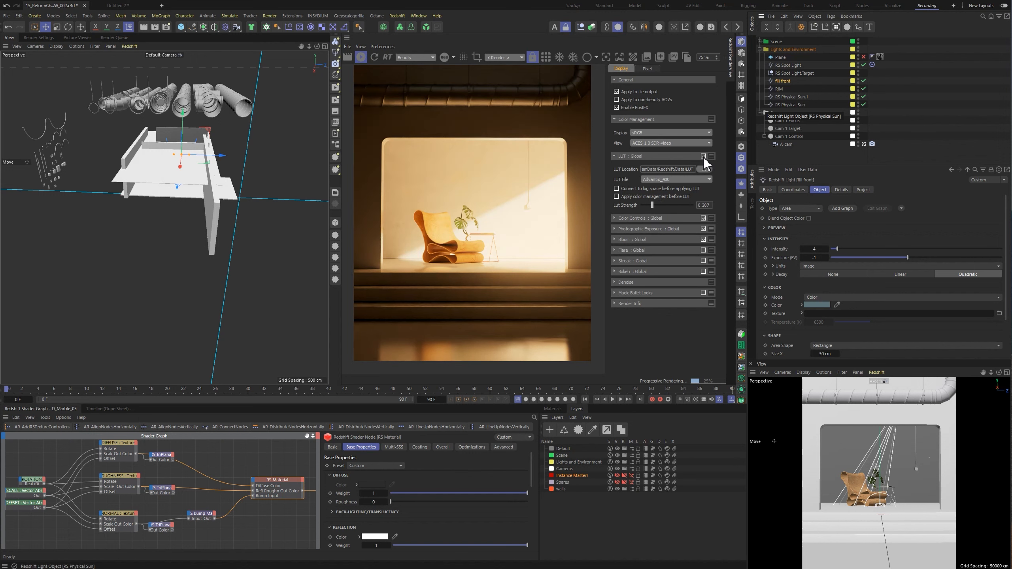
left_click(612, 156)
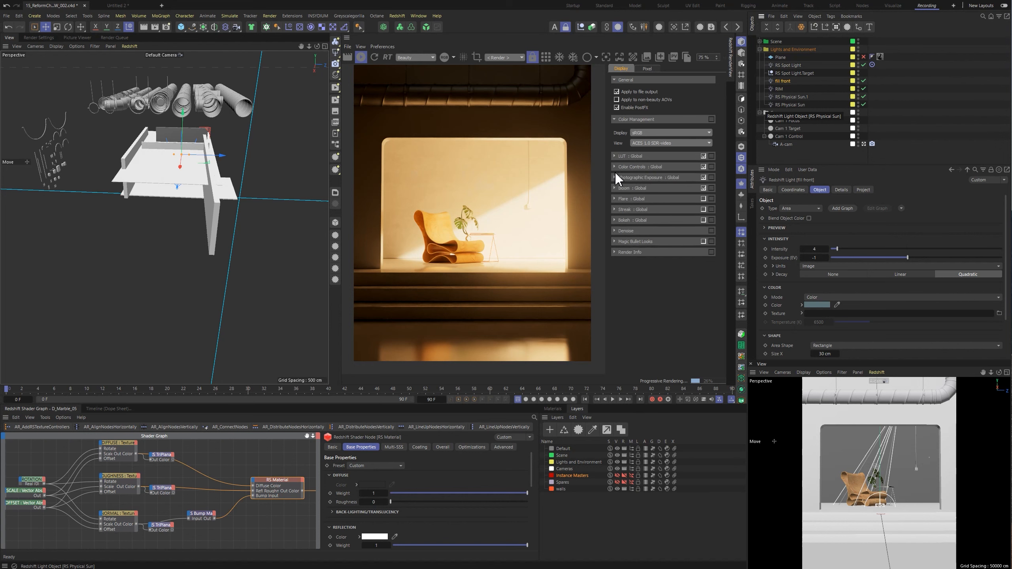
left_click(615, 167)
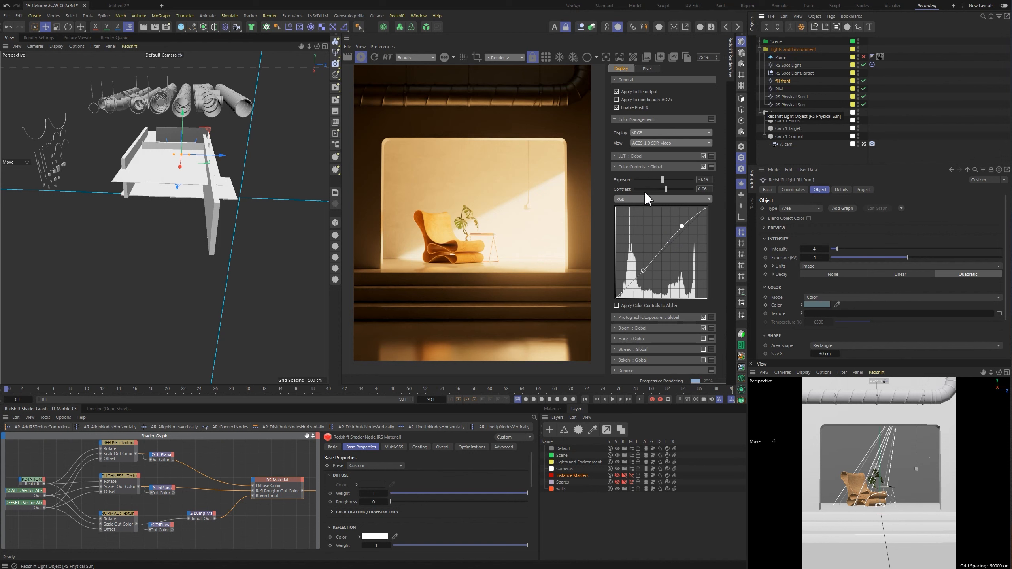
left_click(614, 167)
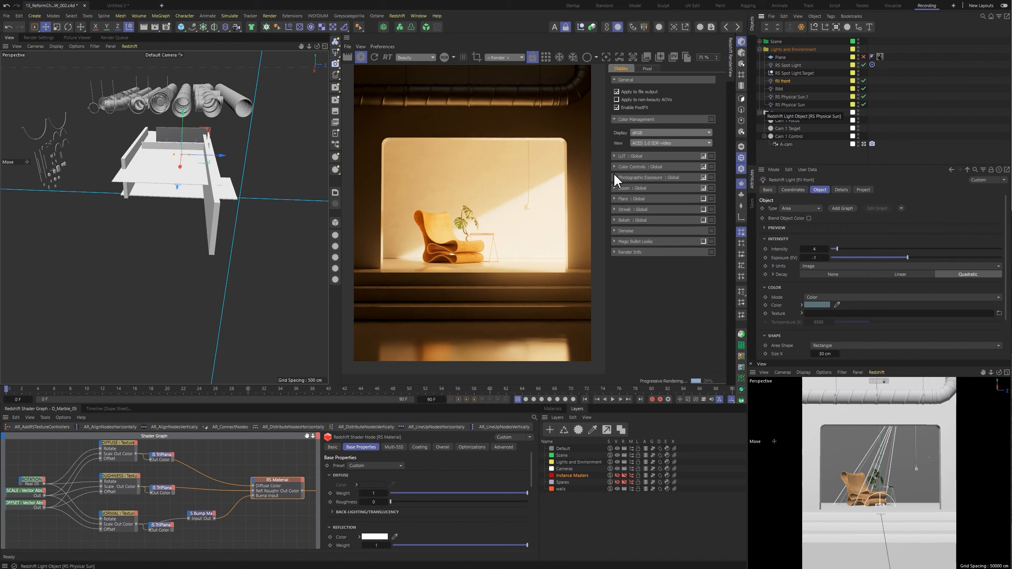
Examine the Photographic Exposure settings and compare the render with the exposure effect off and on.
left_click(614, 178)
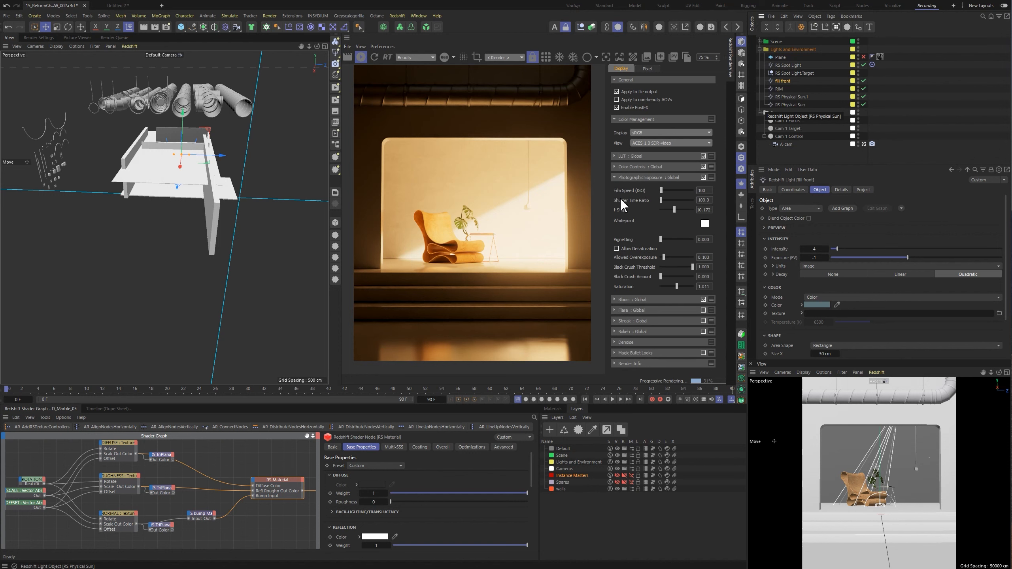
left_click(704, 177)
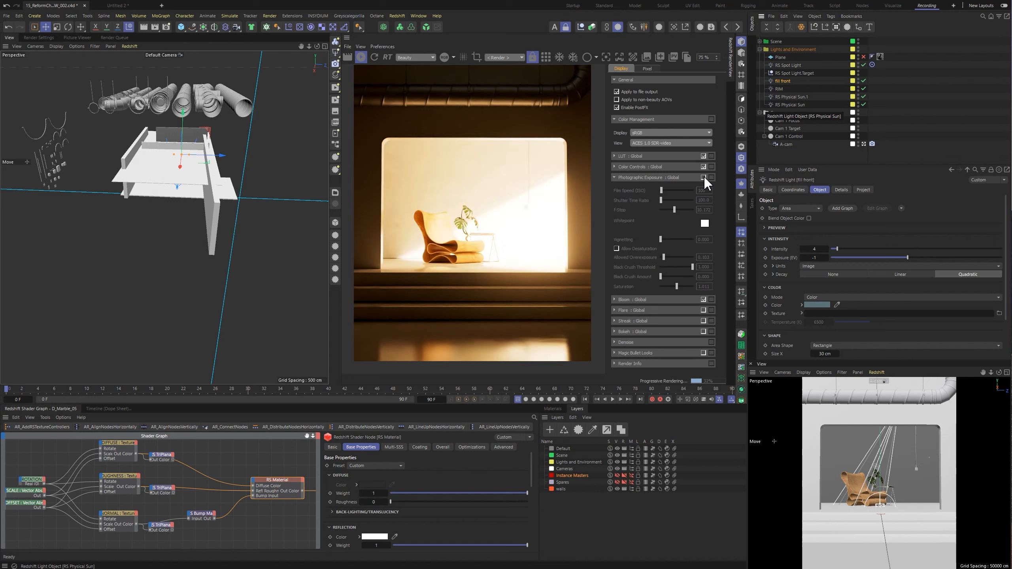
left_click(704, 177)
left_click(704, 178)
left_click(703, 177)
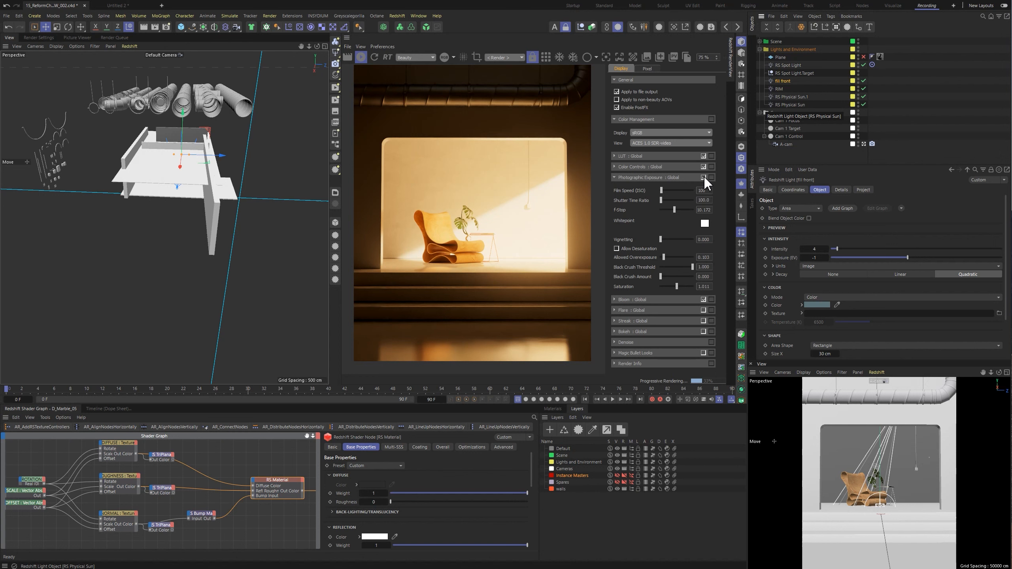
Compare the render with Bloom off and on, and lower the Bloom Intensity to about 0.5.
left_click(614, 177)
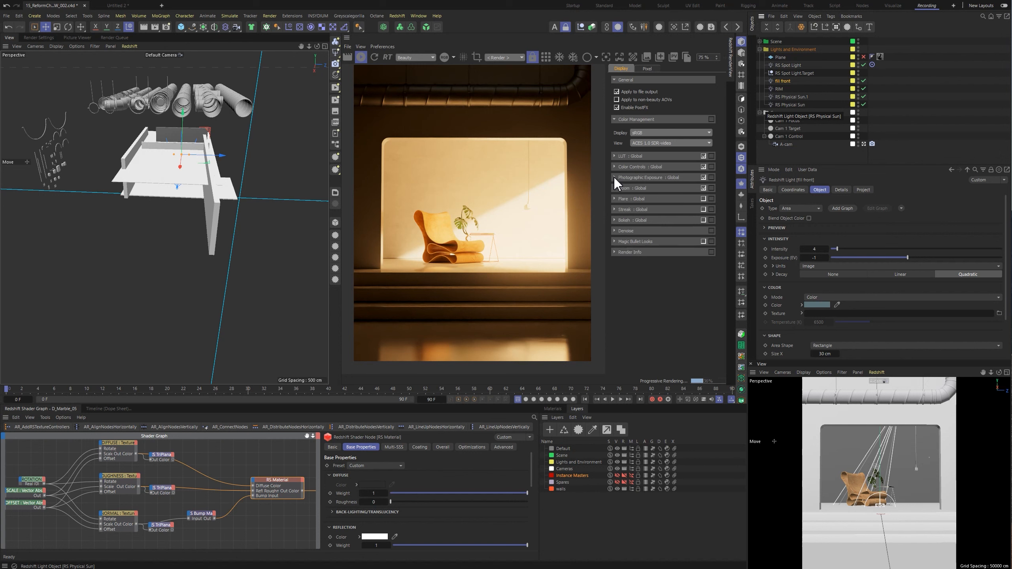
left_click(614, 188)
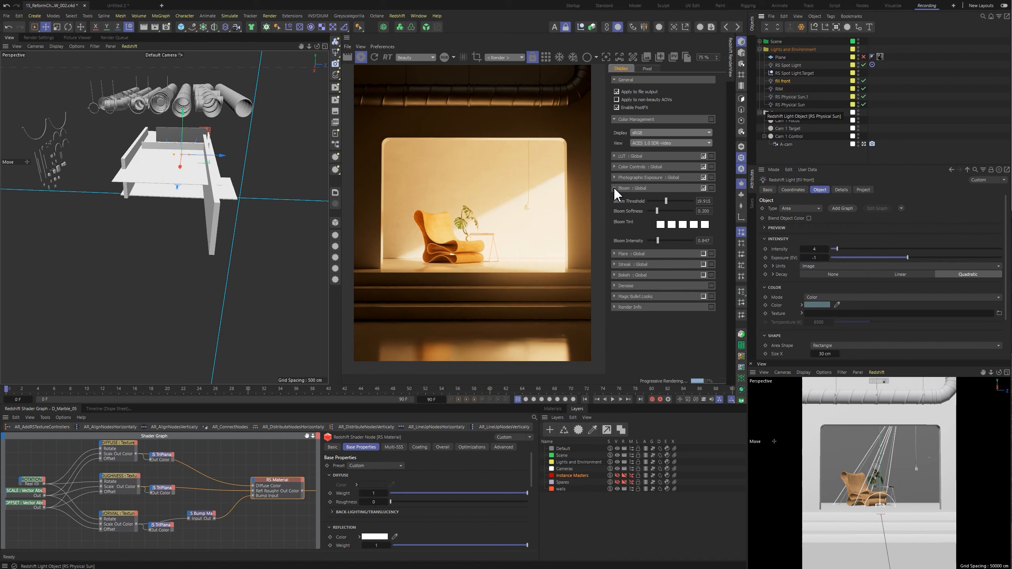
left_click(704, 188)
left_click(703, 189)
left_click_drag(658, 242, 654, 242)
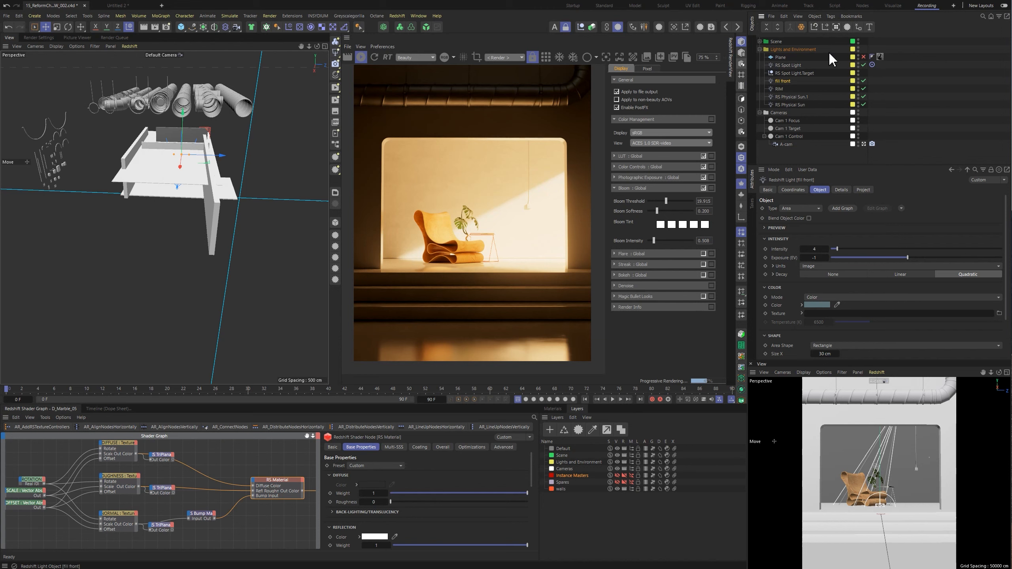
Enable the Plane under Lights and Environment, and select it in the viewport to inspect its placement in front of the lights.
left_click(863, 57)
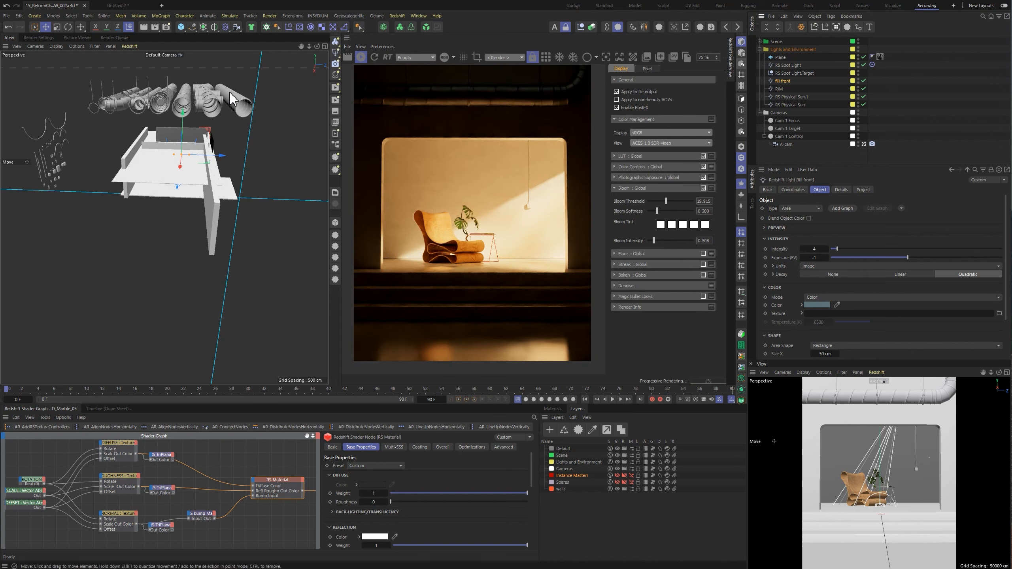
left_click_drag(174, 168, 212, 179, "alt")
right_click_drag(216, 181, 257, 180, "alt")
middle_click_drag(257, 180, 187, 207, "alt")
left_click_drag(187, 207, 175, 206, "alt")
right_click_drag(175, 206, 184, 207, "alt")
left_click_drag(185, 208, 159, 221, "alt")
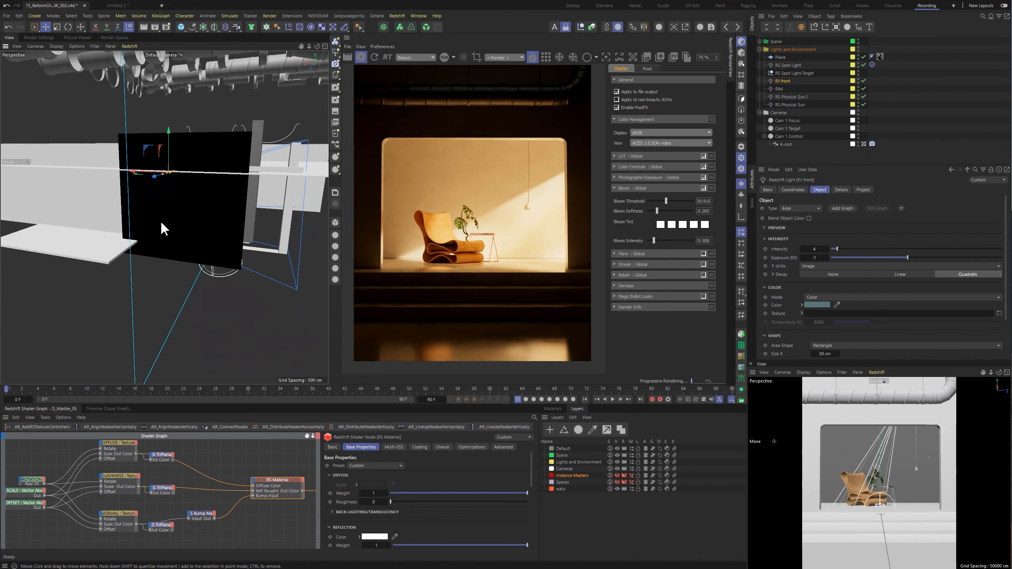
left_click(161, 223)
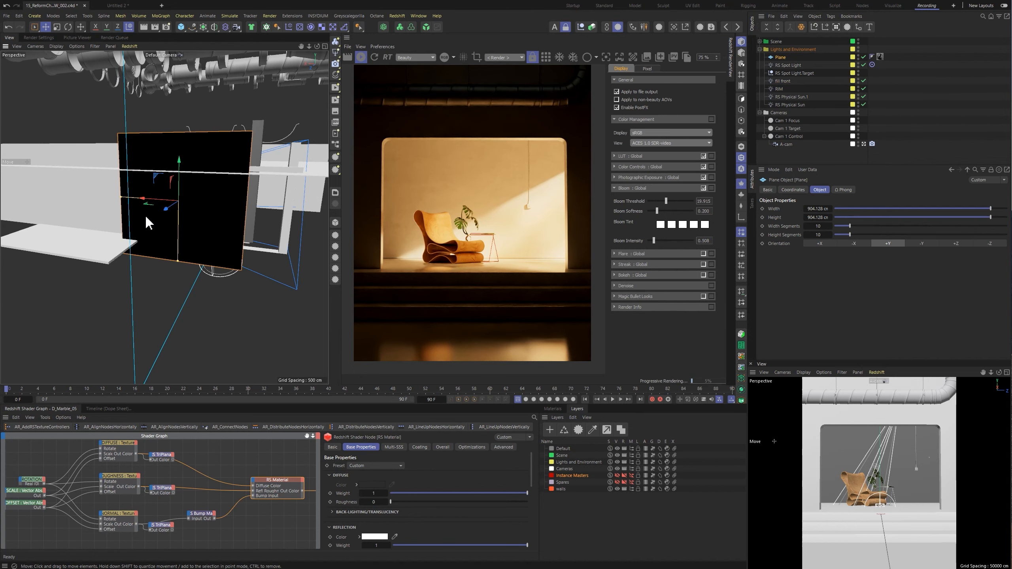
left_click_drag(175, 223, 183, 206, "alt")
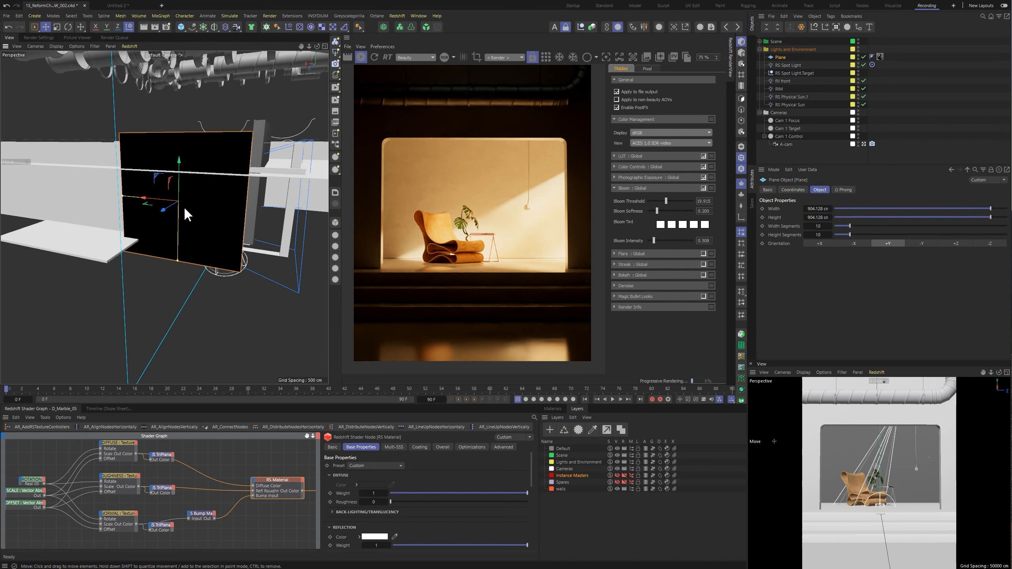
Open the shadows material's shader graph, line up its nodes, and show the RS Material's base properties.
left_click(554, 409)
left_click(607, 472)
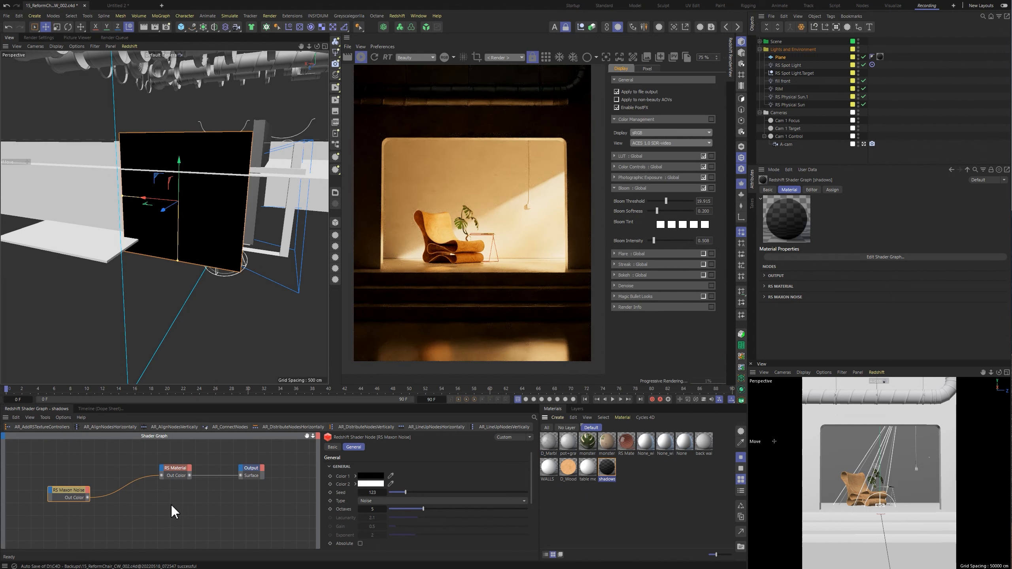
left_click_drag(101, 502, 99, 481)
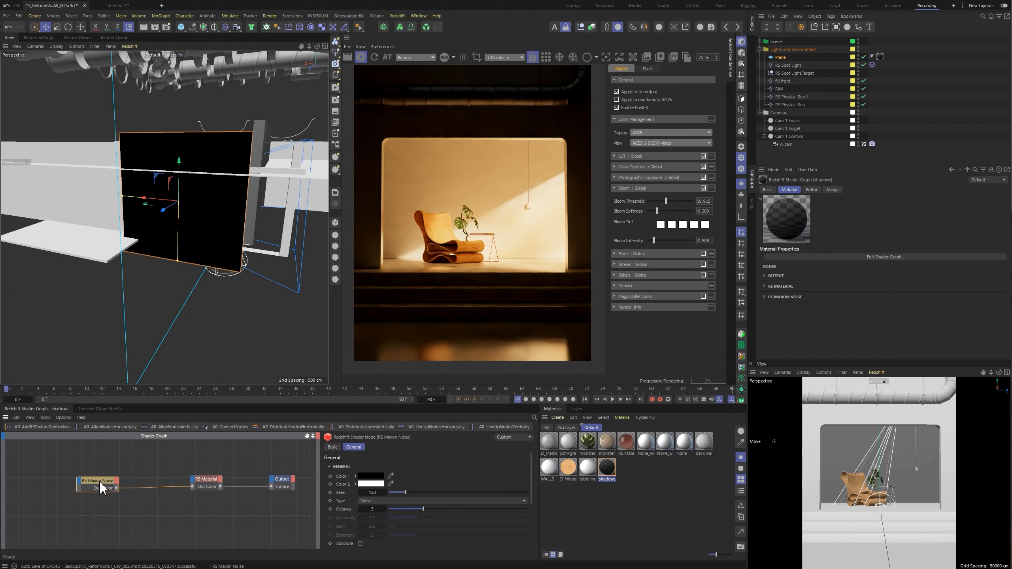
left_click(195, 481)
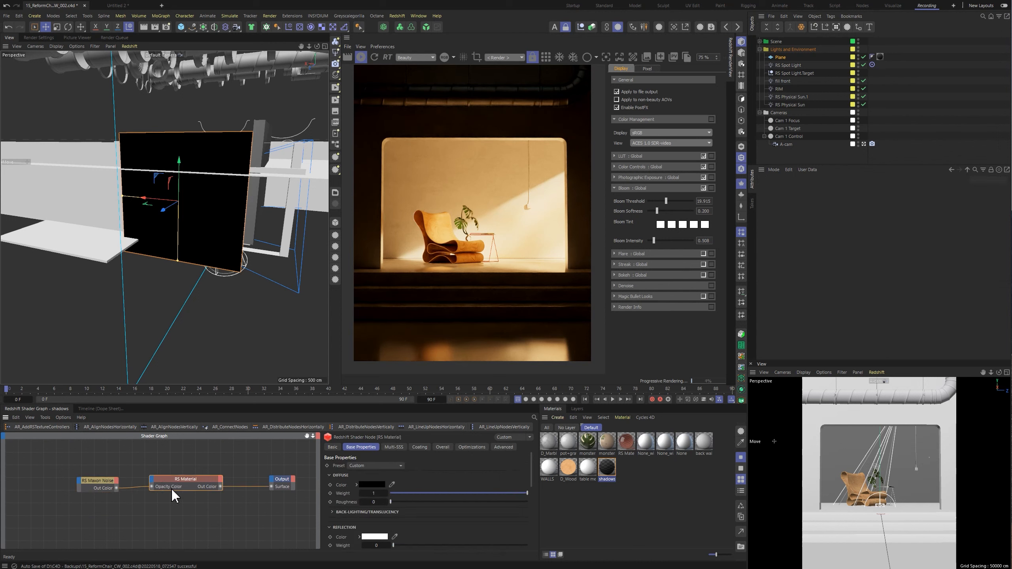
Inspect the shadow plane by rendering from the viewport camera with PostFX off, and return the RenderView to the scene's render camera.
left_click(493, 58)
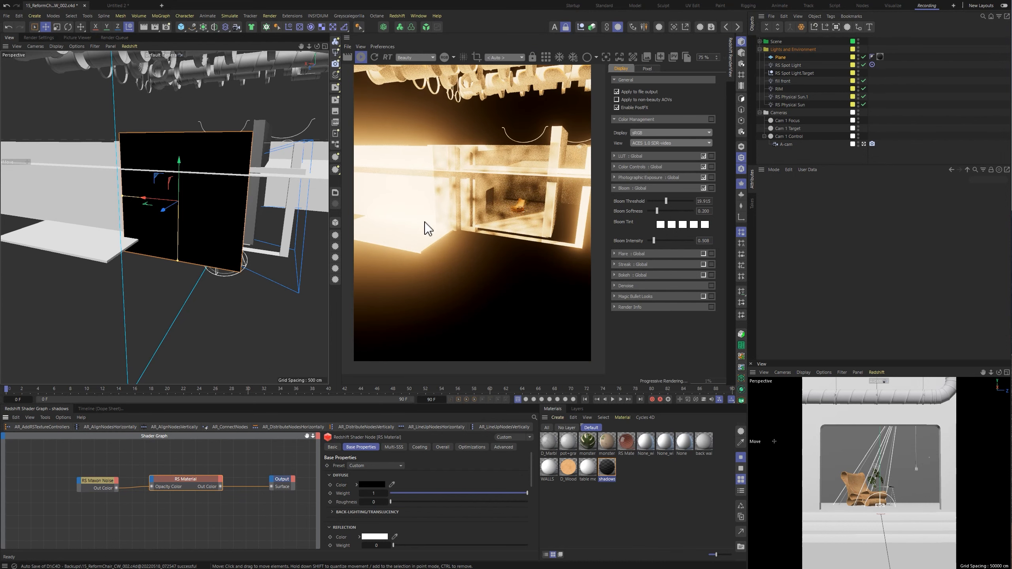
left_click(619, 107)
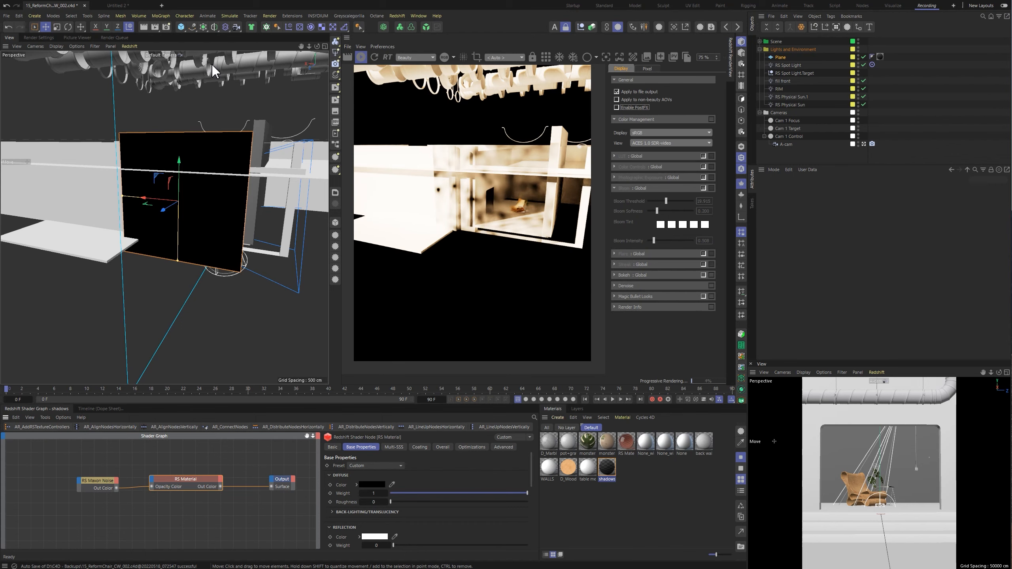
left_click_drag(199, 204, 163, 282)
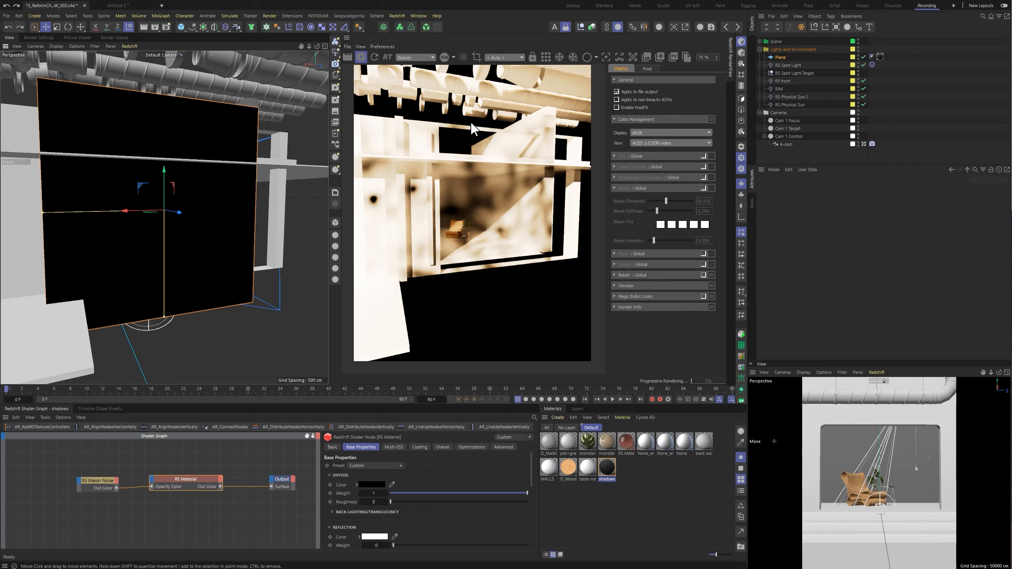
left_click(503, 56)
left_click(507, 69)
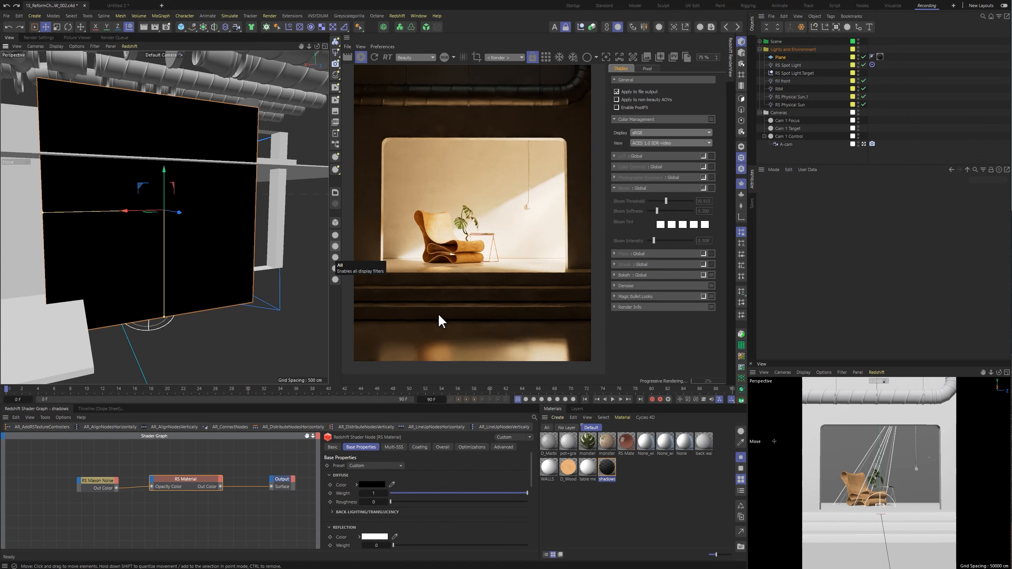
Examine the RS Maxon Noise node's general, input and output settings in an enlarged shader graph, and re-enable PostFX in the RenderView.
left_click(100, 481)
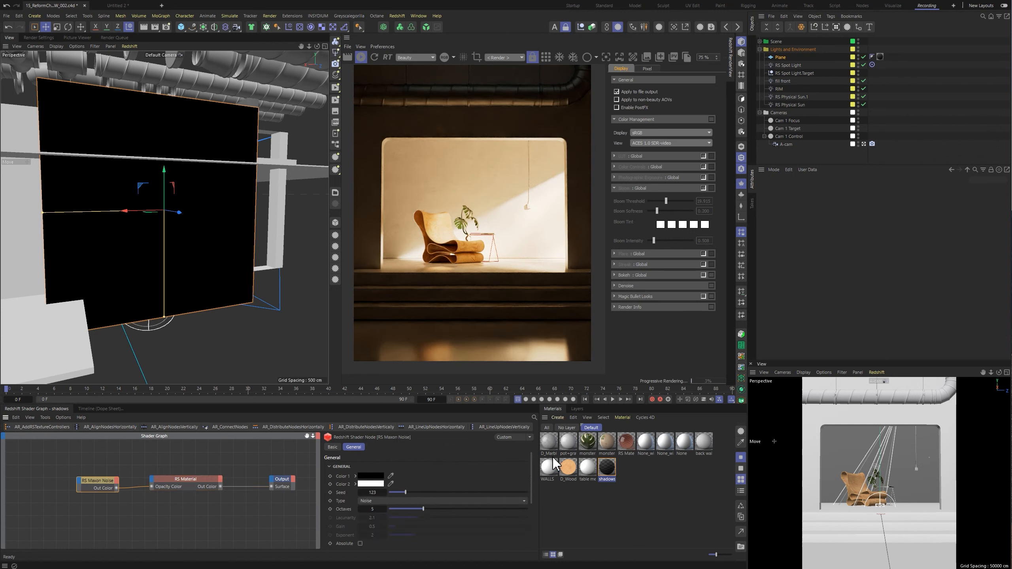
left_click_drag(532, 467, 527, 506)
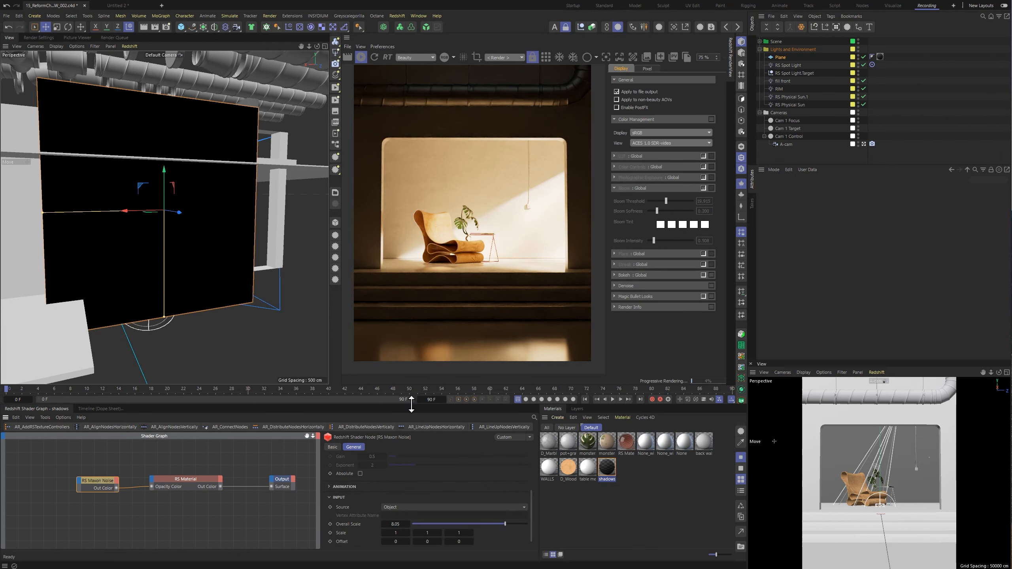
left_click_drag(411, 405, 411, 339)
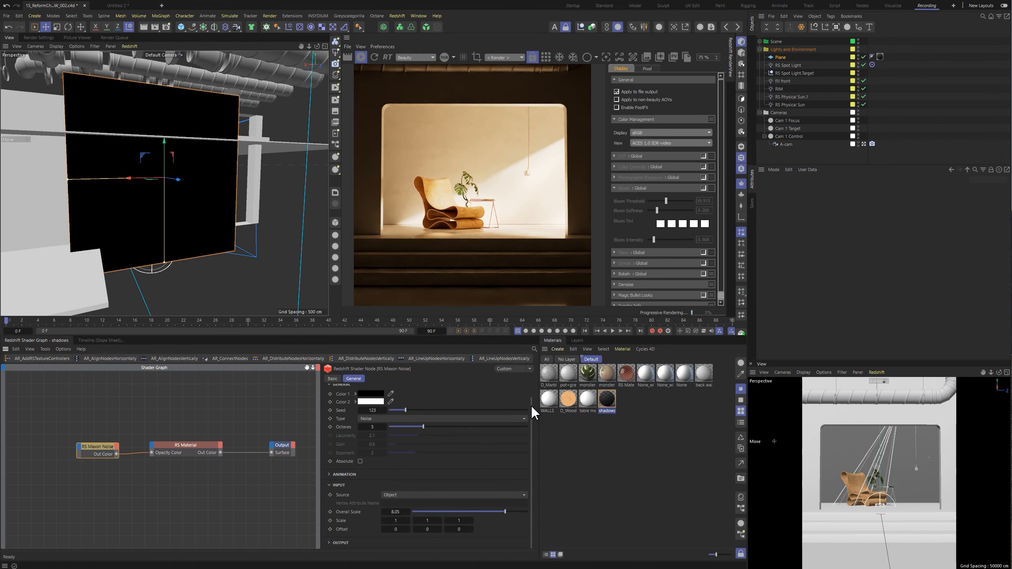
left_click_drag(532, 405, 533, 431)
left_click(329, 544)
mouse_move(531, 434)
left_mouse_down()
mouse_move(530, 480)
mouse_move(526, 405)
mouse_move(529, 444)
left_mouse_up()
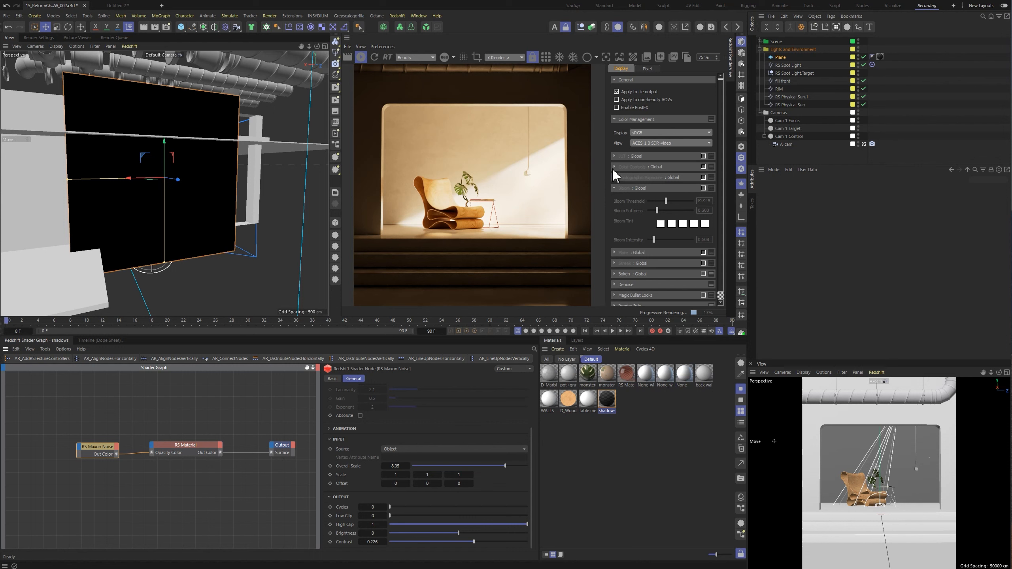
left_click(617, 108)
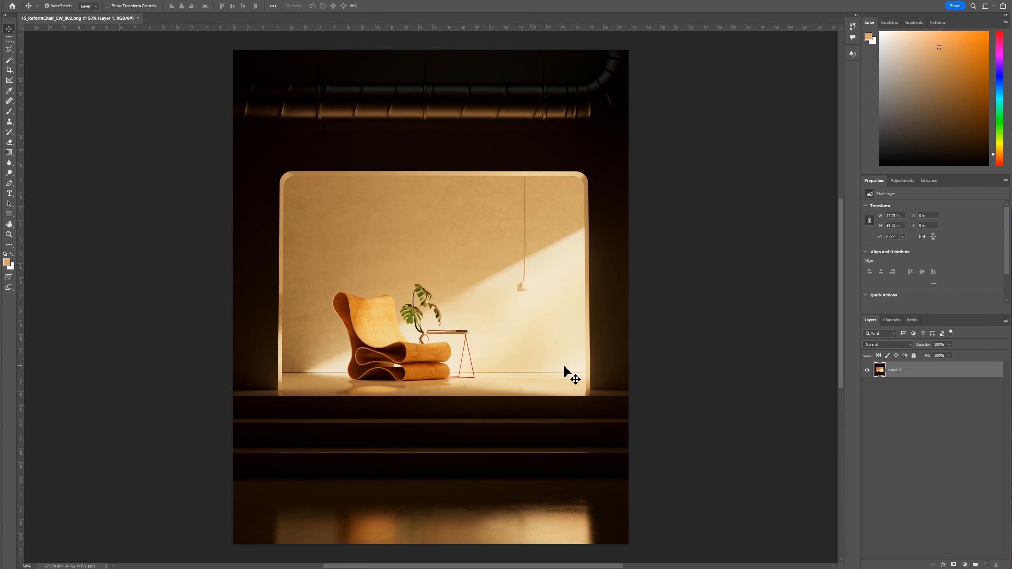
Switch back to Cinema 4D, pick the back wall's material from the render, and place its diffuse RS Ramp beside the other ramps.
key("alt+Tab")
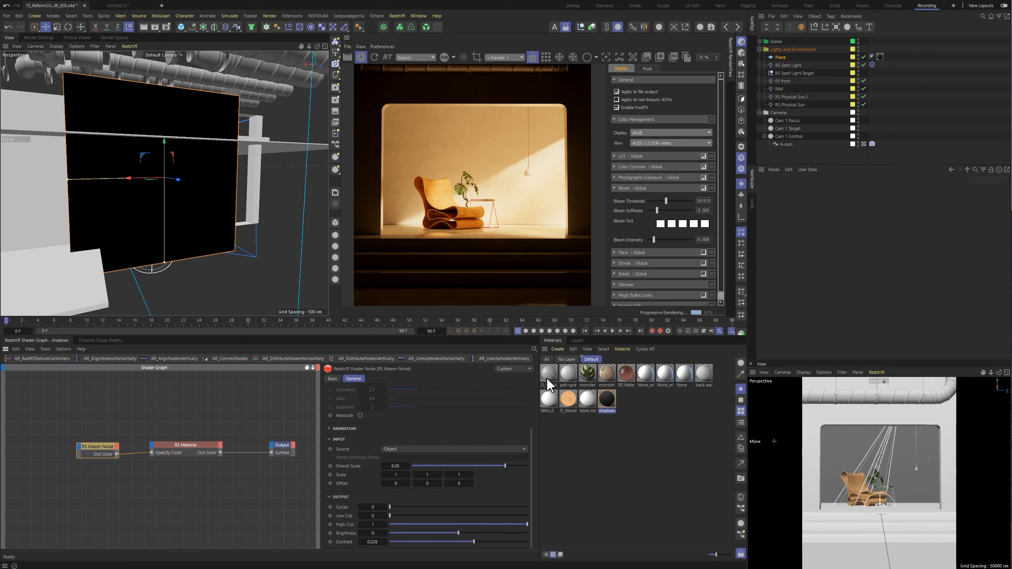
left_click(634, 60)
left_click(476, 152)
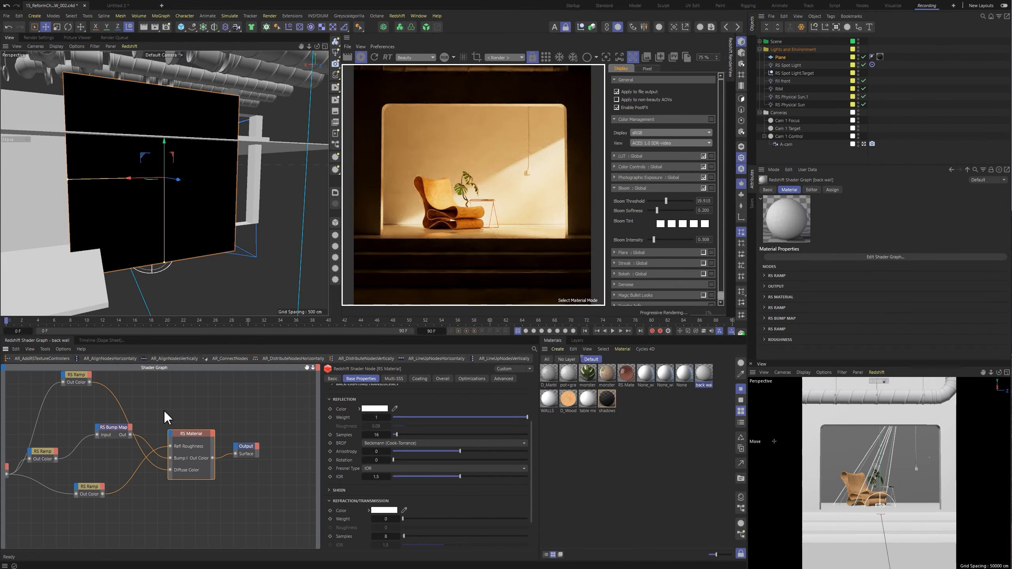
left_click_drag(208, 424, 212, 424)
middle_click_drag(130, 409, 187, 413)
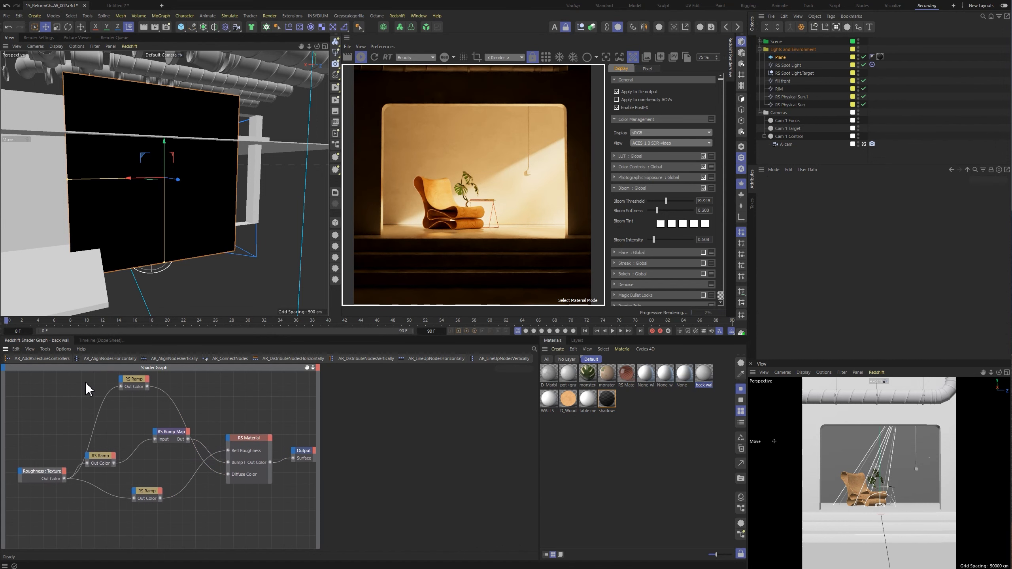
left_click_drag(132, 379, 144, 467)
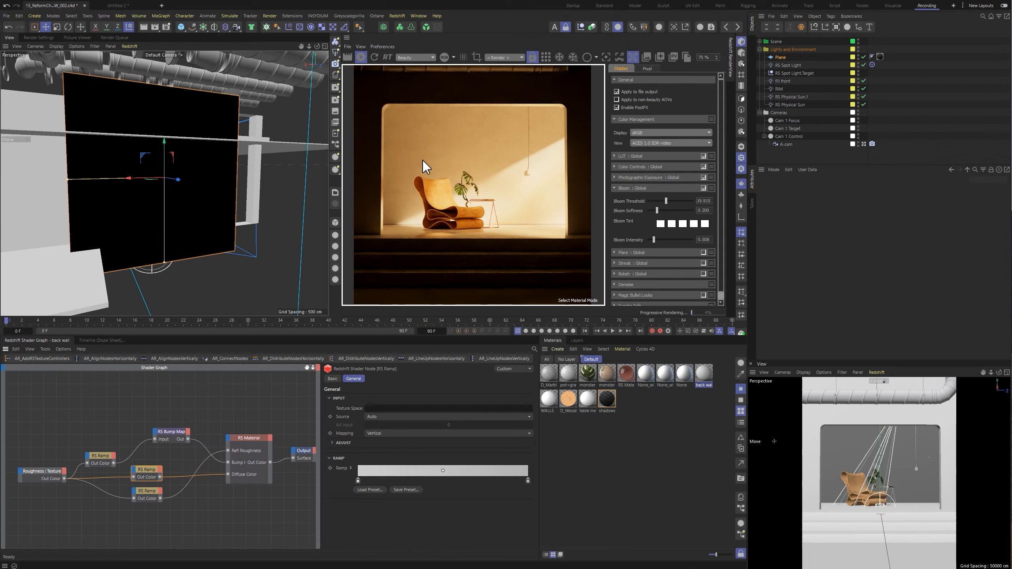
Switch to Photoshop to examine the back wall's texture up close in the final image, and return to Cinema 4D.
key("alt+Tab")
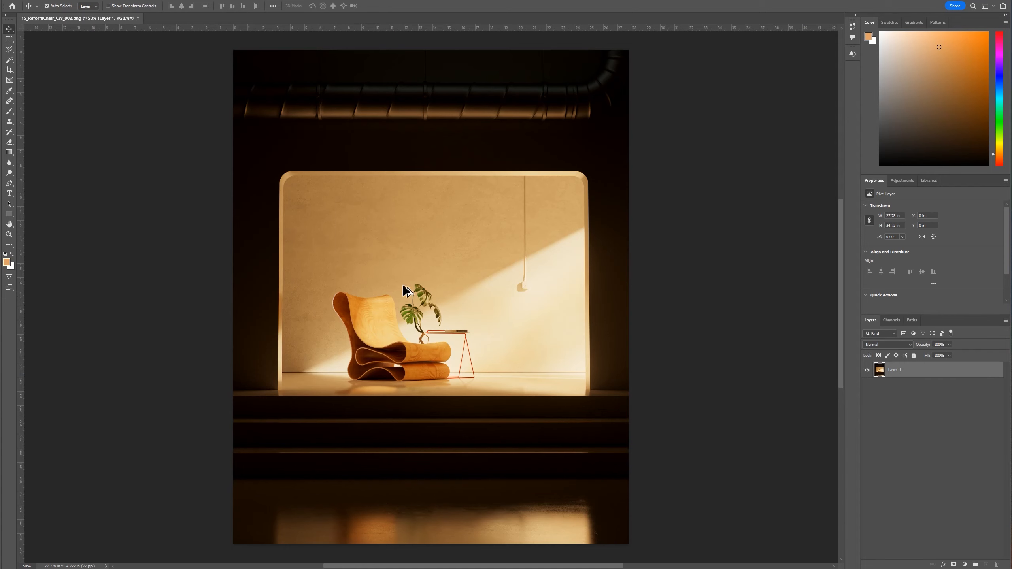
scroll(357, 267, "up", 2, "alt")
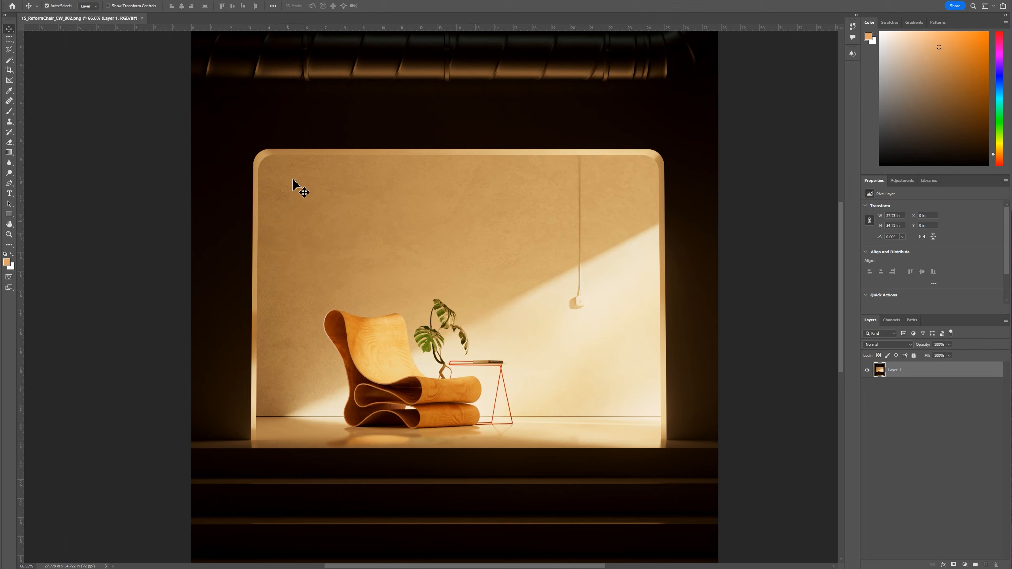
key("alt+Tab")
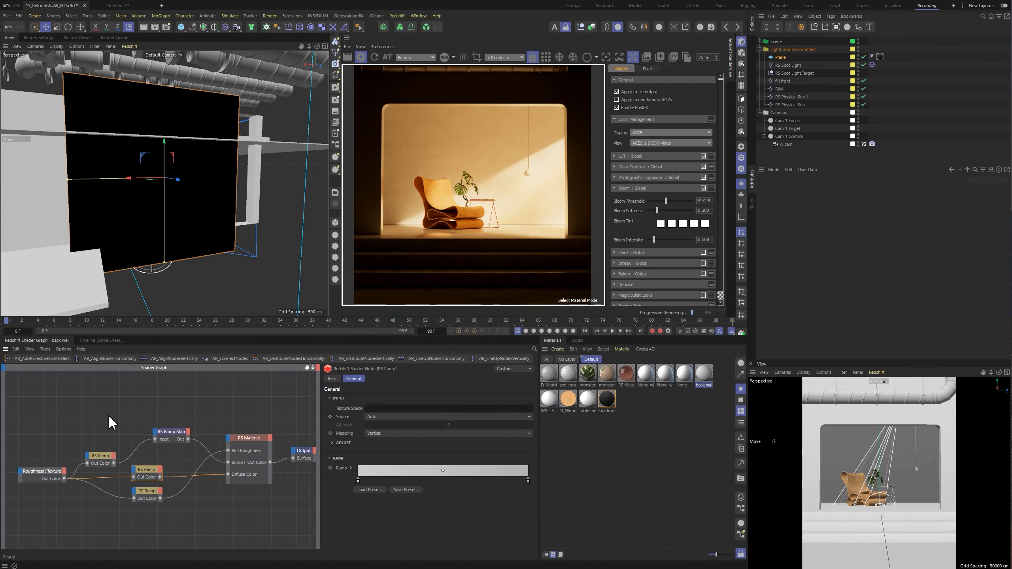
Show the Roughness texture node's image and file path, and shift the node away from the RS Ramps.
left_click(52, 473)
middle_click_drag(53, 517, 67, 501)
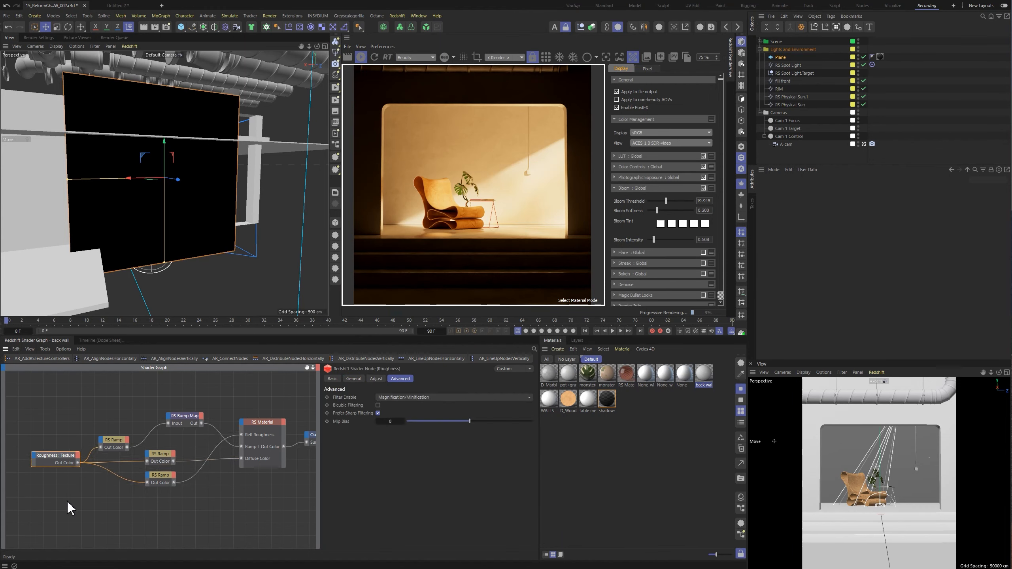
left_click(355, 378)
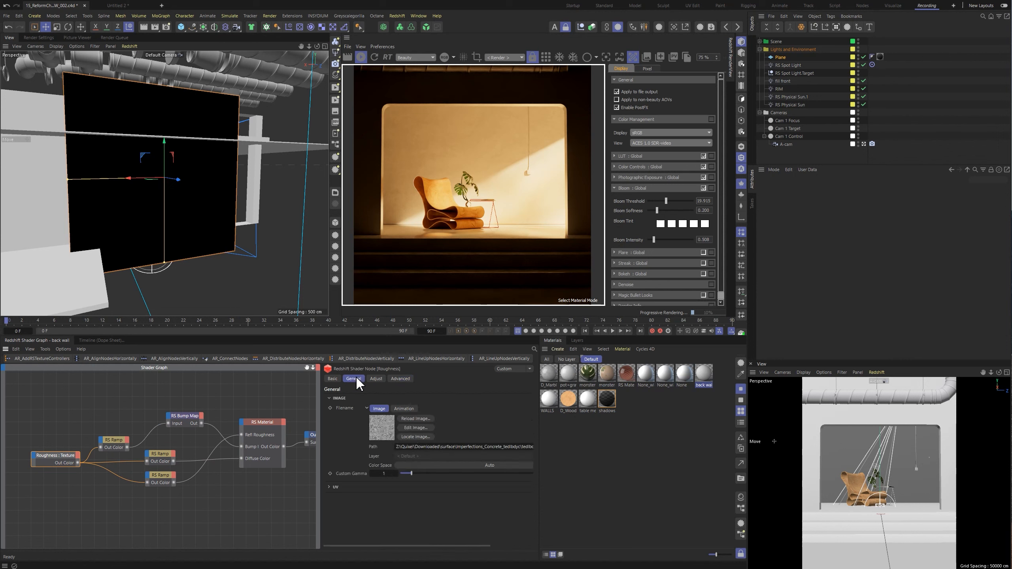
left_click(498, 447)
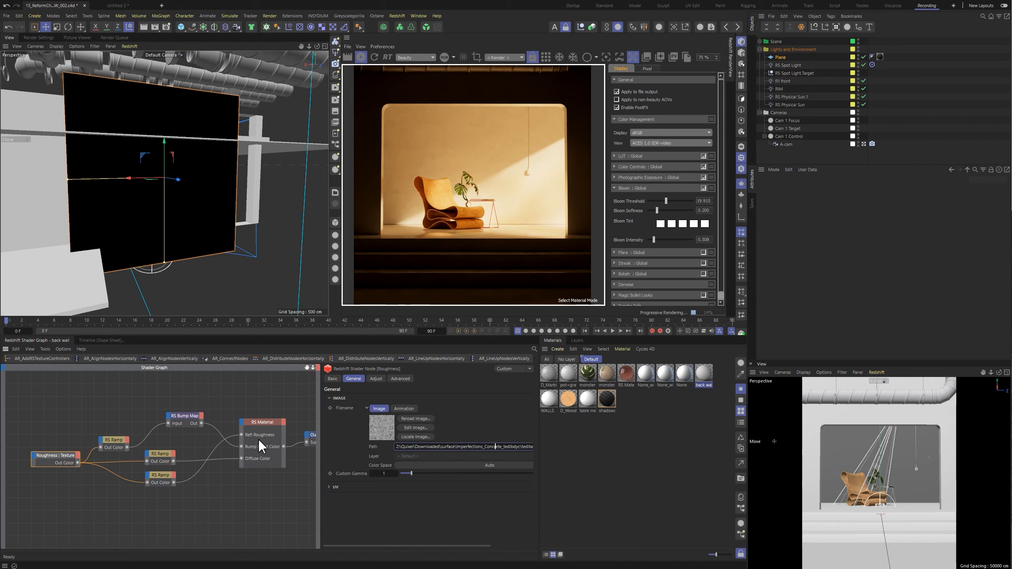
left_click(47, 455)
left_click_drag(47, 454, 13, 452)
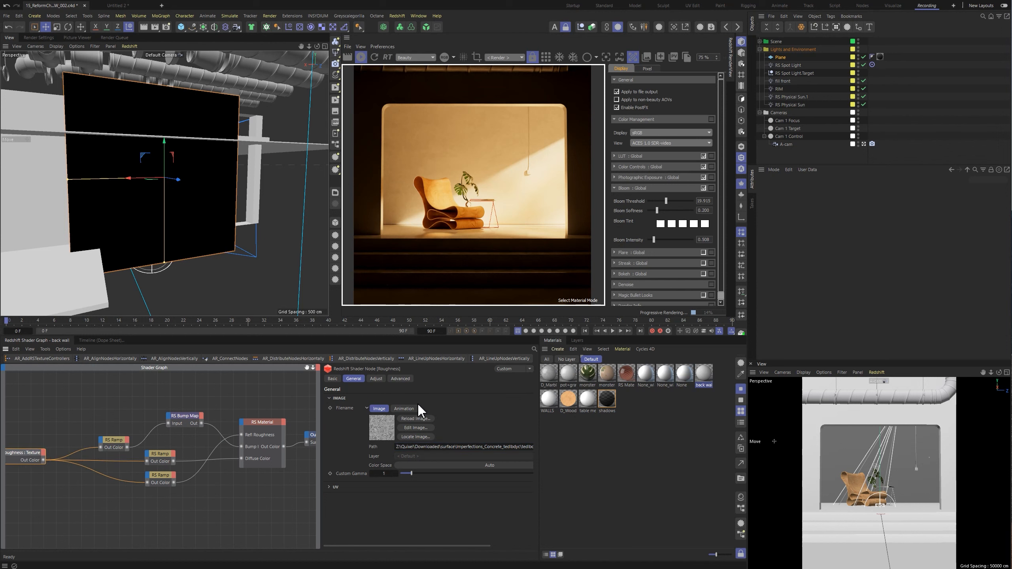
right_click(379, 431)
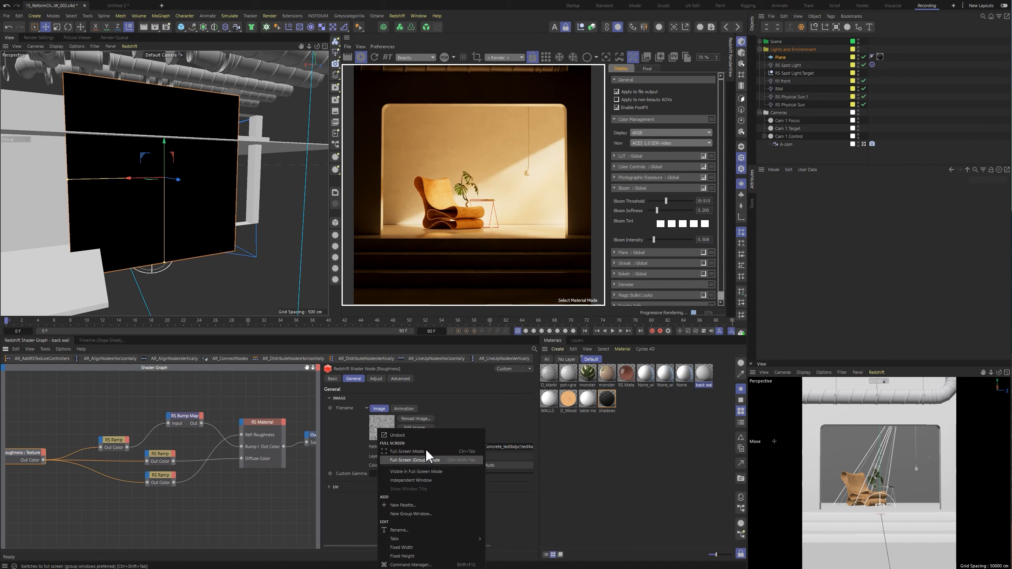
key("Escape")
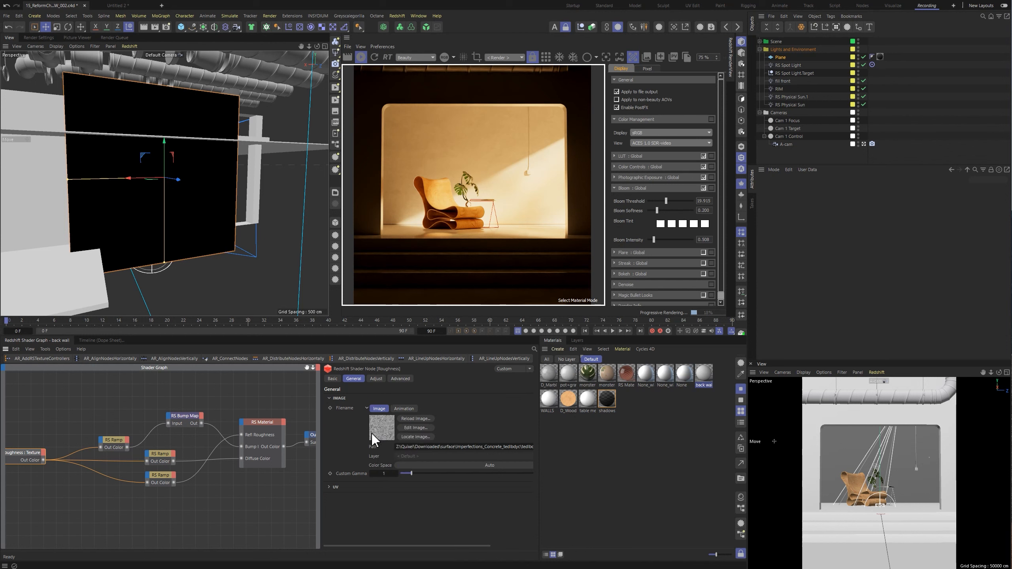
right_click(384, 431)
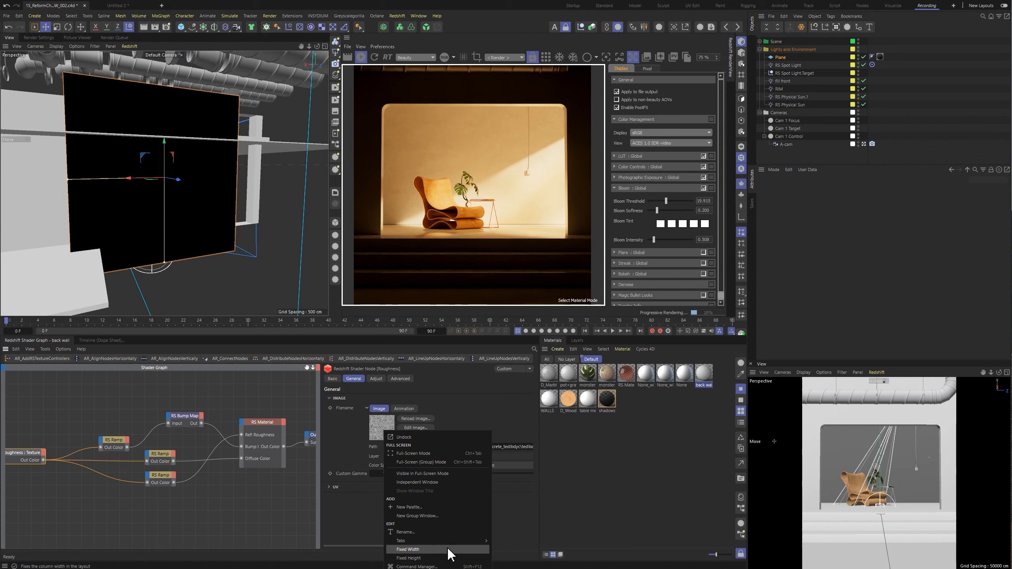
left_click(342, 438)
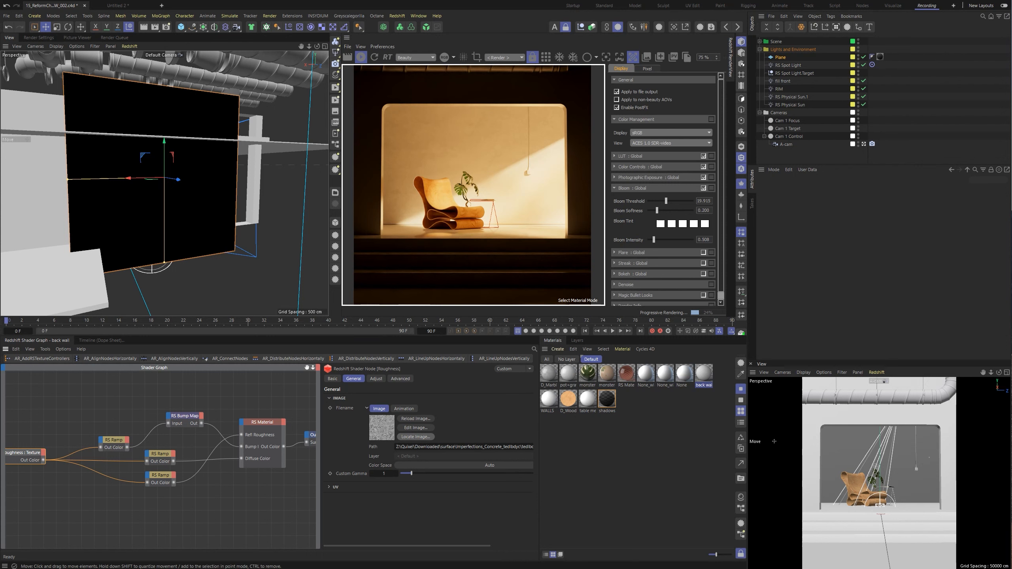
Locate the Roughness texture in its Imperfections_Concrete_tedlbdyc folder and select tedlbdyc_4K_Roughness.jpg.
left_click_drag(0, 28, 457, 68)
left_click(414, 180)
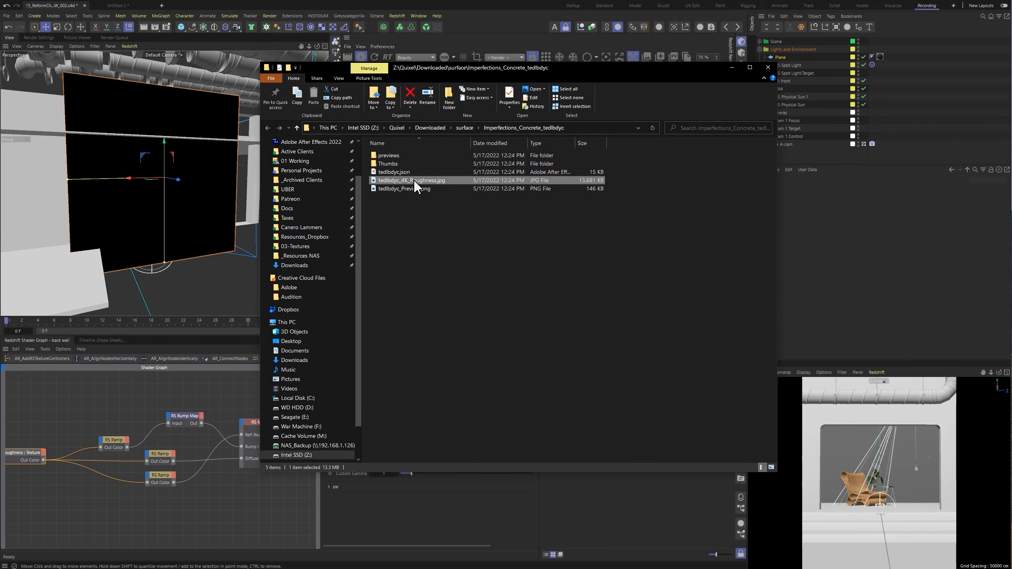
Preview tedlbdyc_4K_Roughness.jpg at large size, close the preview, and return to the back wall's shader graph in Cinema 4D.
key("space")
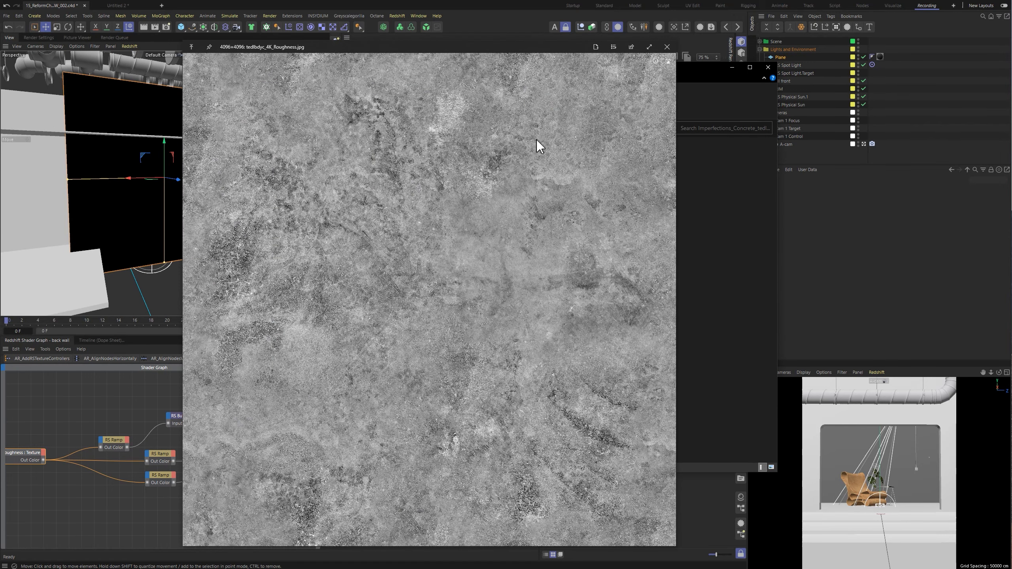
key("space")
left_click(107, 416)
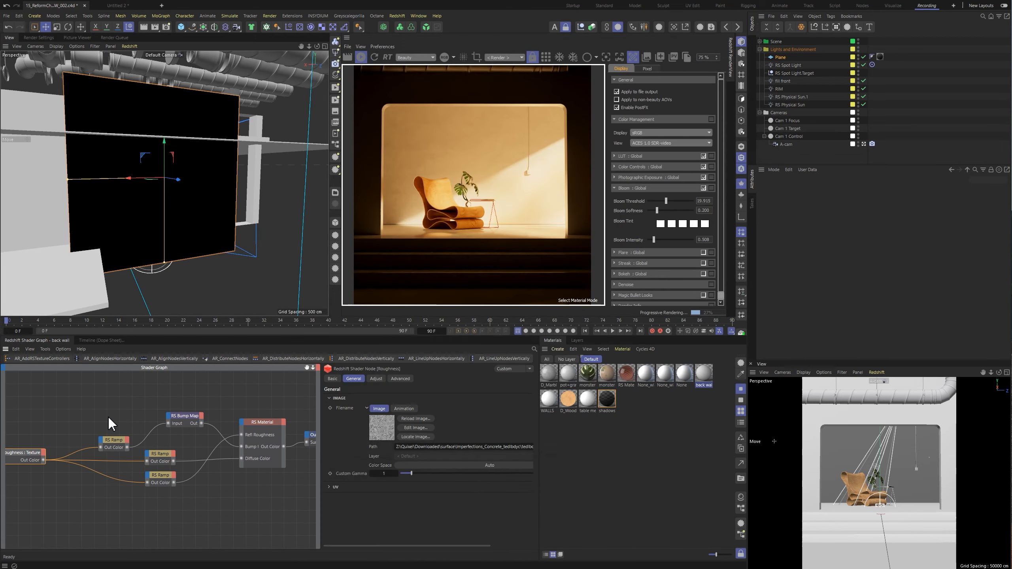
Spread out the back wall's nodes by raising the bump RS Ramp, the RS Bump Map and the diffuse RS Ramp slightly.
left_click_drag(116, 439, 111, 418)
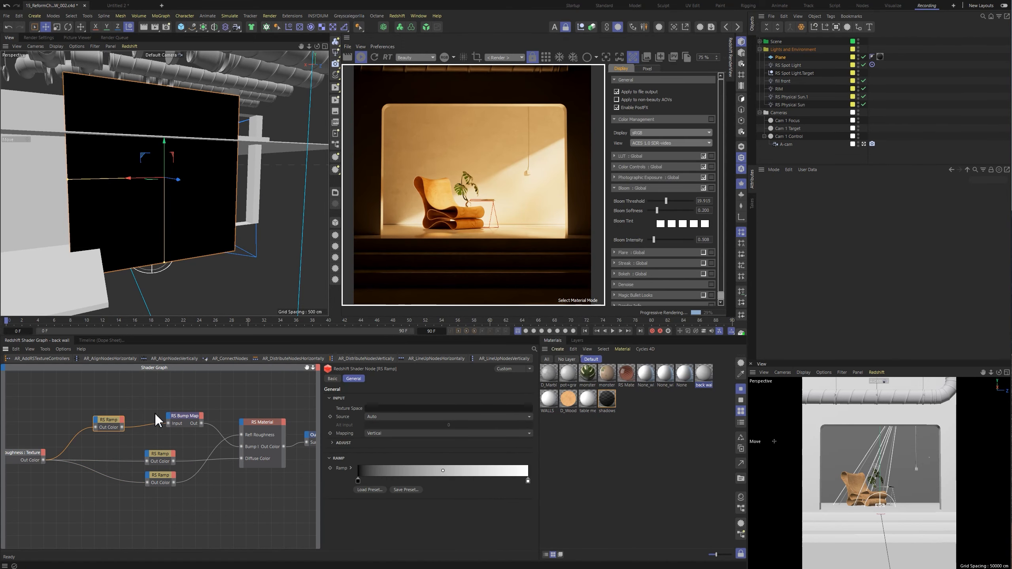
left_click_drag(181, 428, 176, 413)
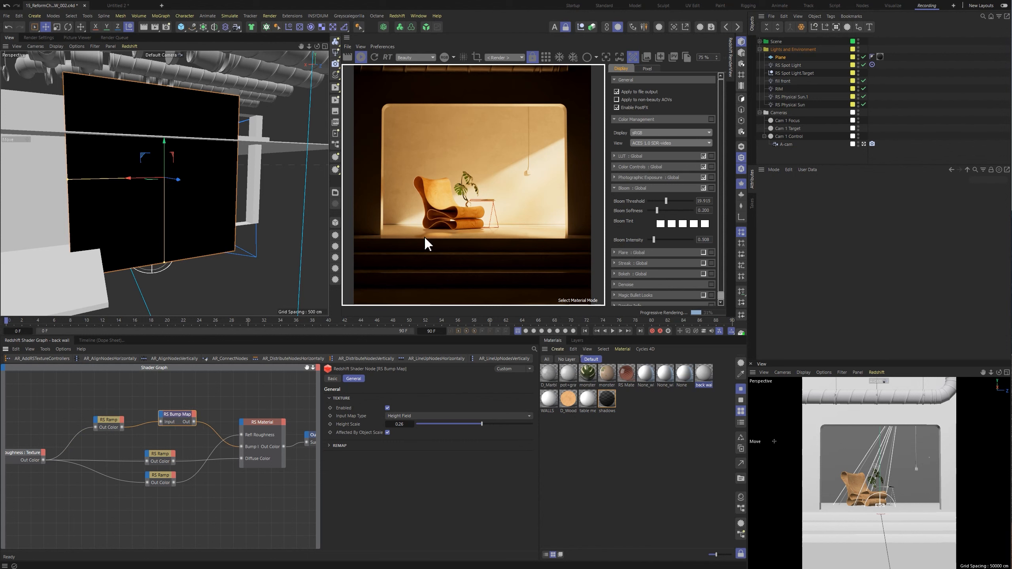
left_click_drag(161, 455, 165, 447)
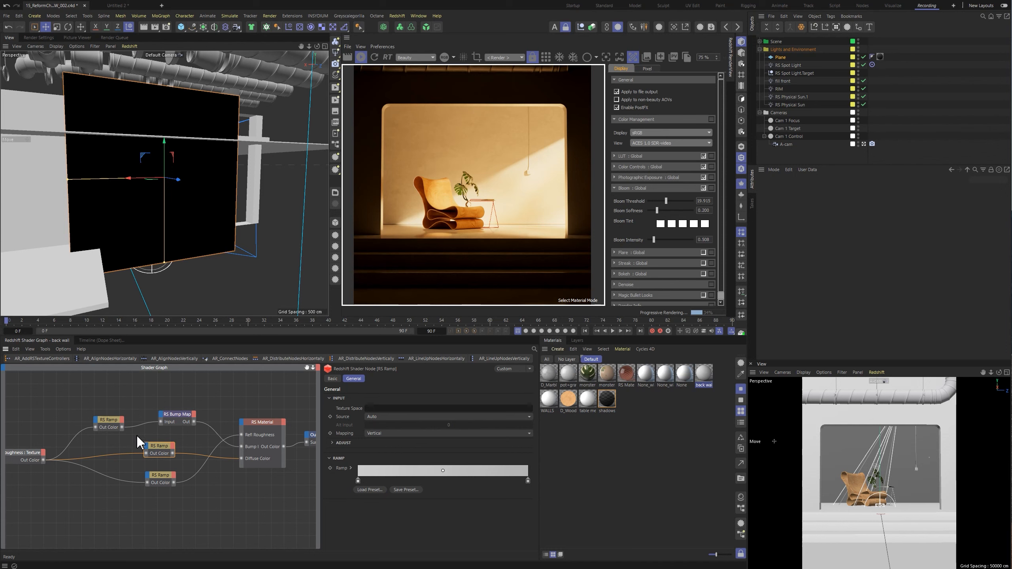
Solo the back wall's diffuse and roughness RS Ramps in the render to examine their output, and restore the full RS Material.
key("o")
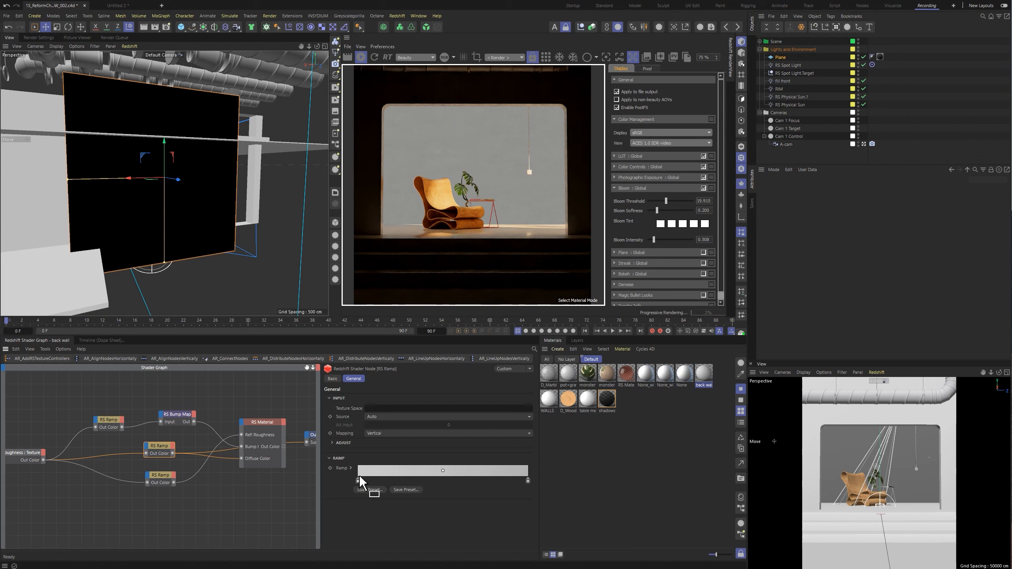
left_click(415, 474)
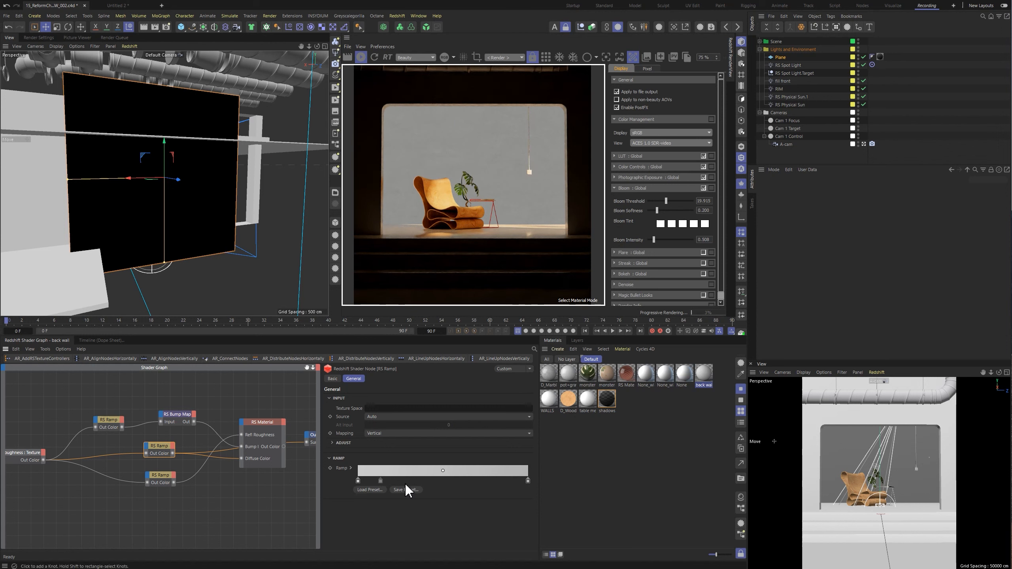
left_click(168, 483)
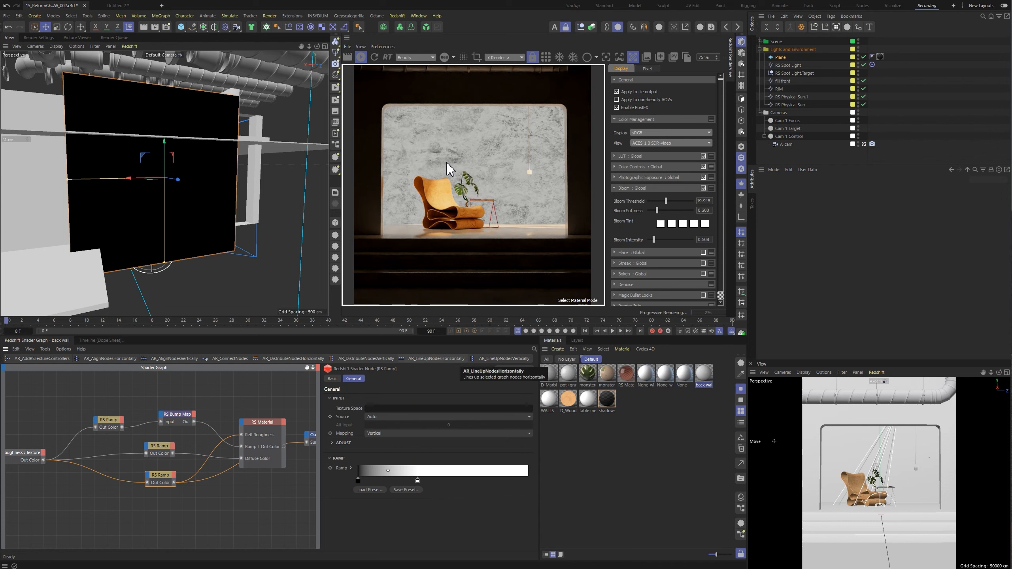
left_click(259, 455)
key("s")
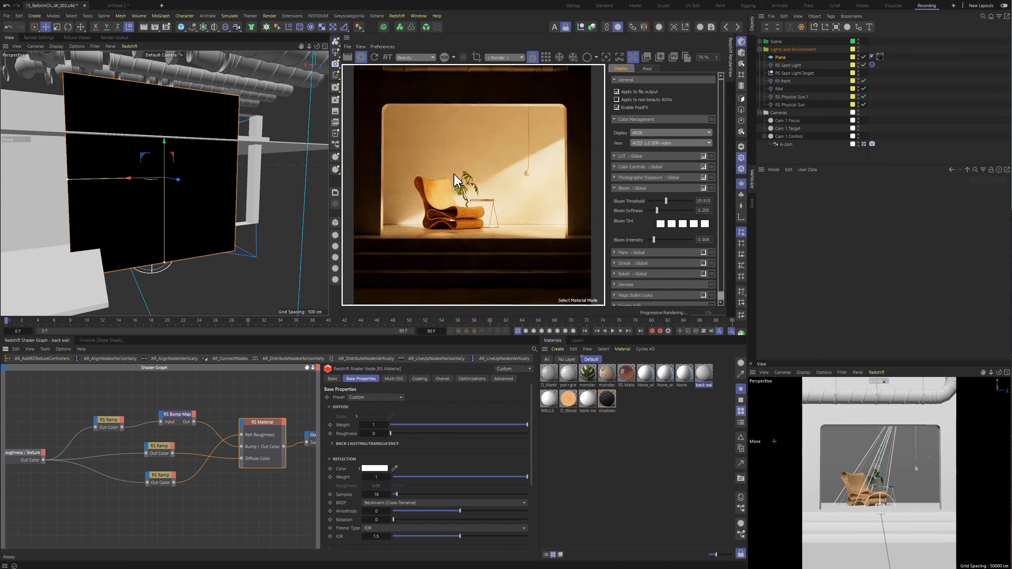
Bring the whole frame into the render view and show the Output page of the render settings.
scroll(501, 243, "down", 3)
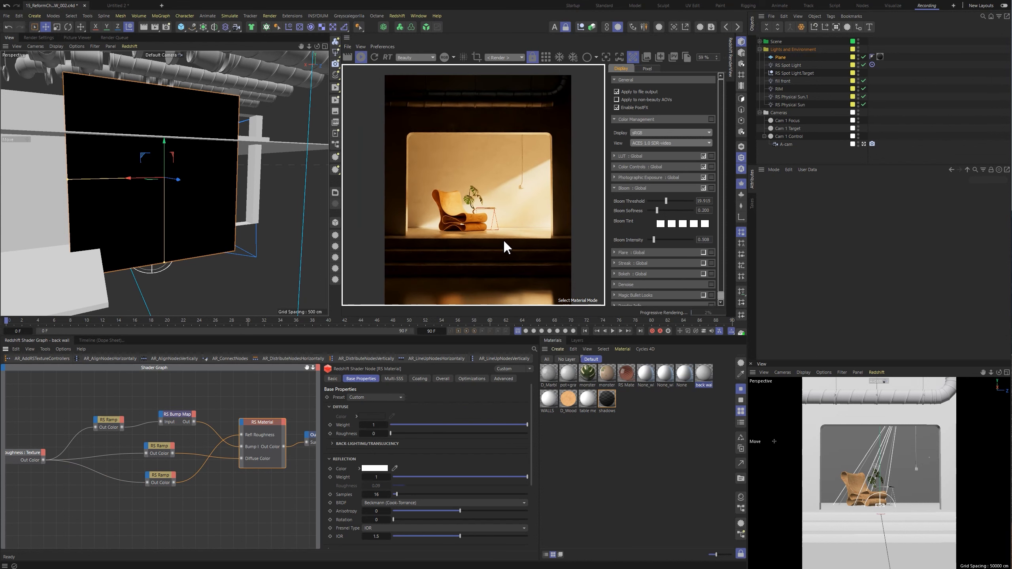
middle_click_drag(503, 239, 504, 226)
left_click(37, 38)
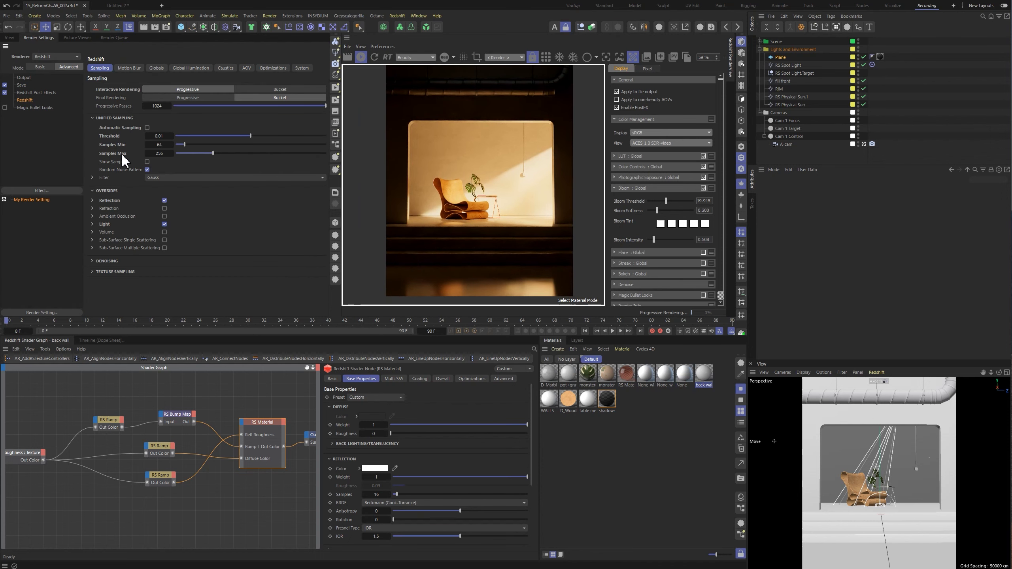
left_click(24, 77)
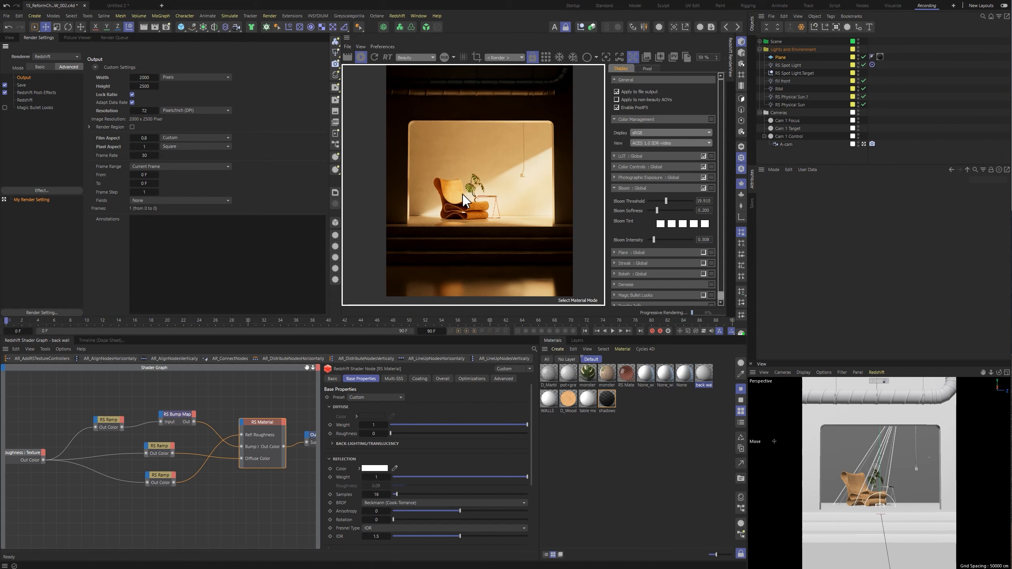
Pick the WALLS material from the steps in the render, and move its RS Round Corners and RS Bump Map nodes closer to the others.
left_click(464, 269)
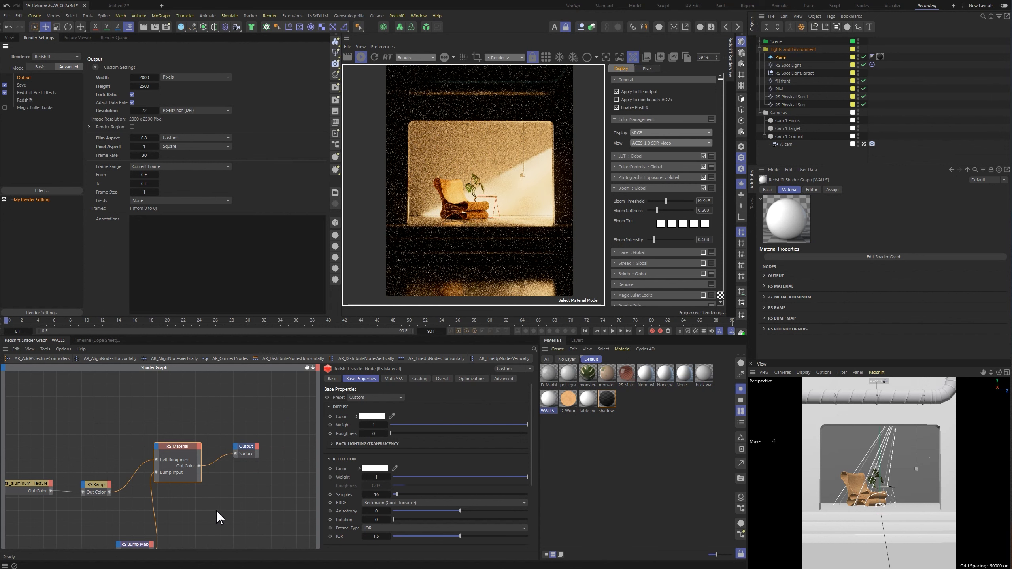
left_click(250, 483)
middle_click_drag(250, 484, 285, 456)
left_click_drag(101, 507, 123, 496)
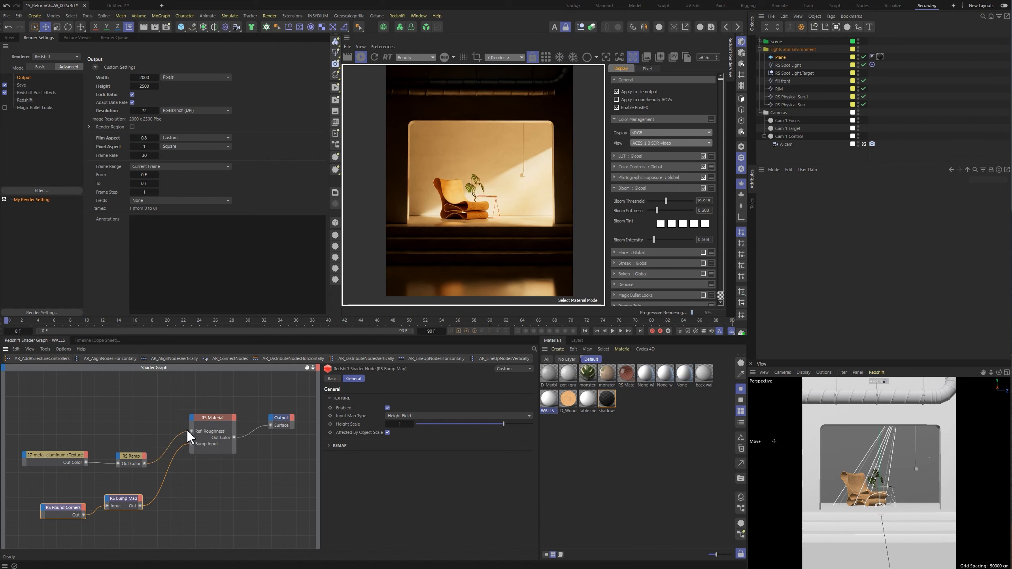
Set the WALLS RS Material's reflection weight to 0 to compare the render, and return it to 1.
left_click(208, 415)
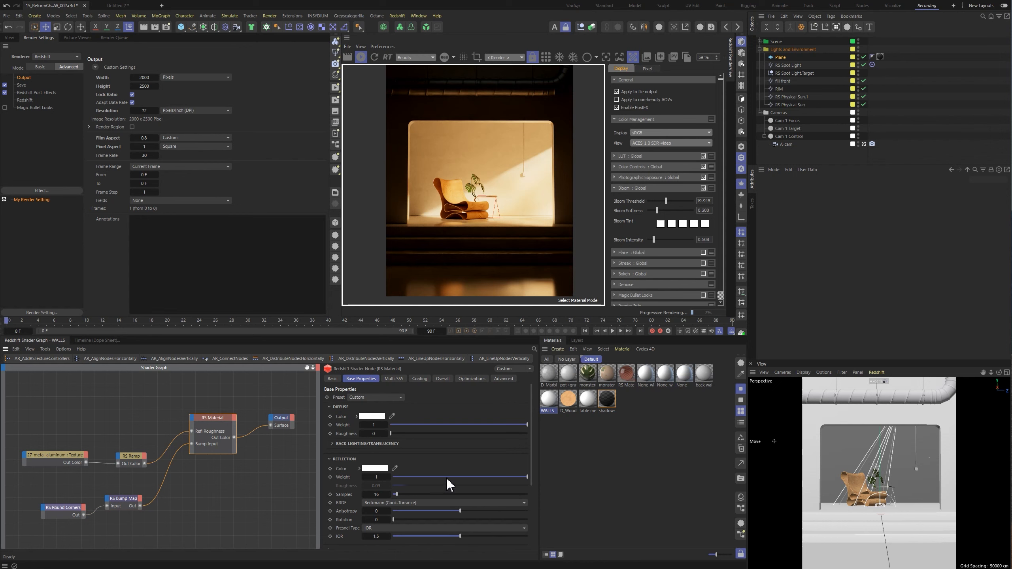
left_click_drag(446, 478, 365, 478)
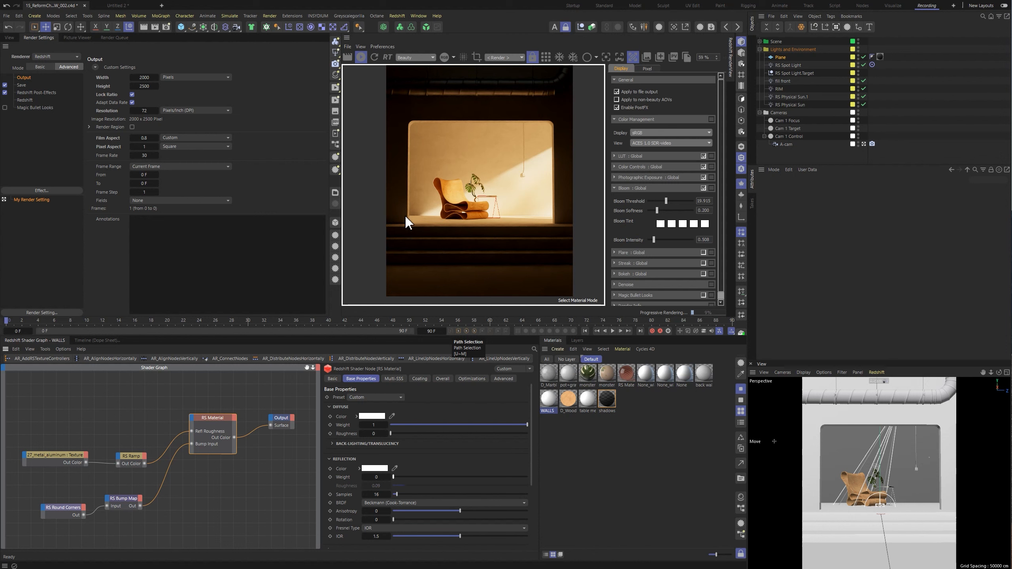
left_click_drag(428, 478, 571, 480)
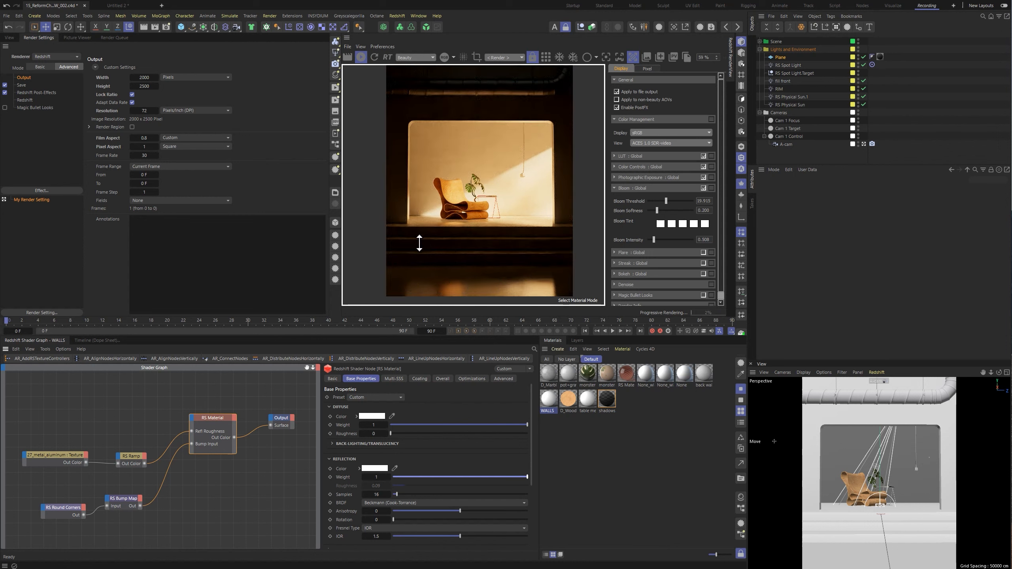
Inspect the WALLS roughness chain: the metal aluminum texture, its RS Ramp, and the RS Material they feed.
left_click(60, 459)
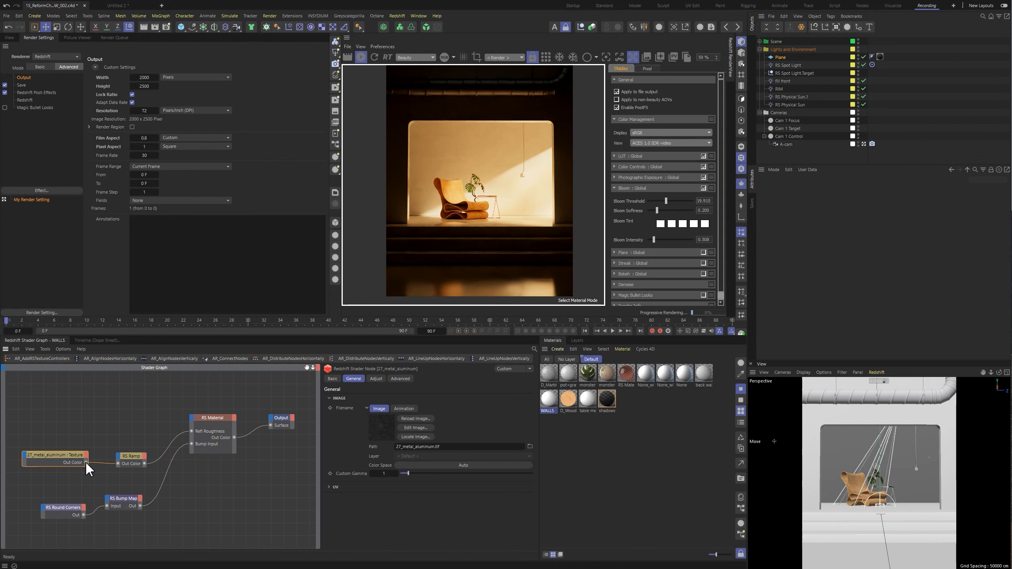
left_click(134, 457)
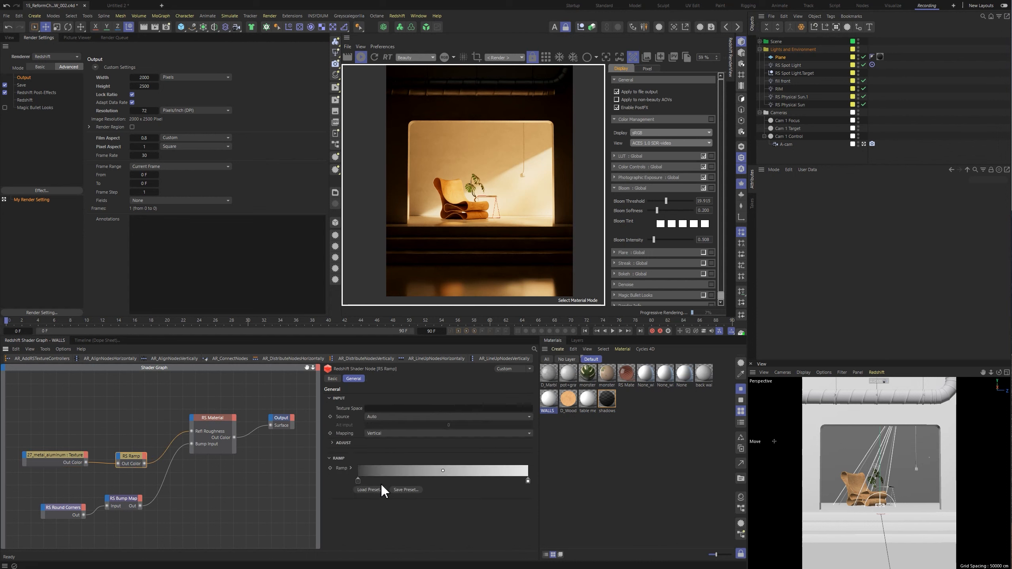
left_click(211, 421)
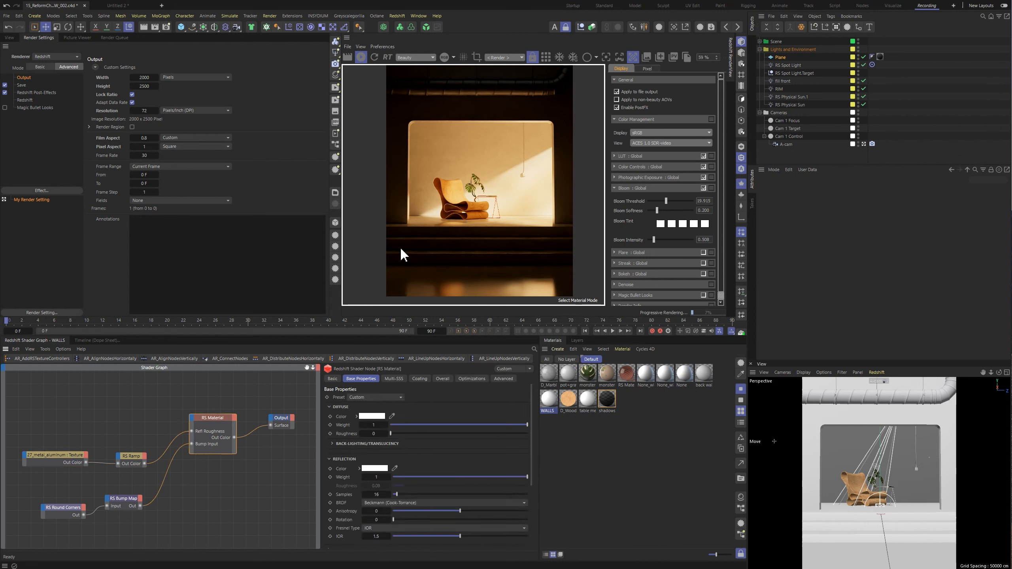
Switch to Photoshop to examine the steps and floor reflections at 100% in the final image, and return to Cinema 4D.
key("alt+Tab")
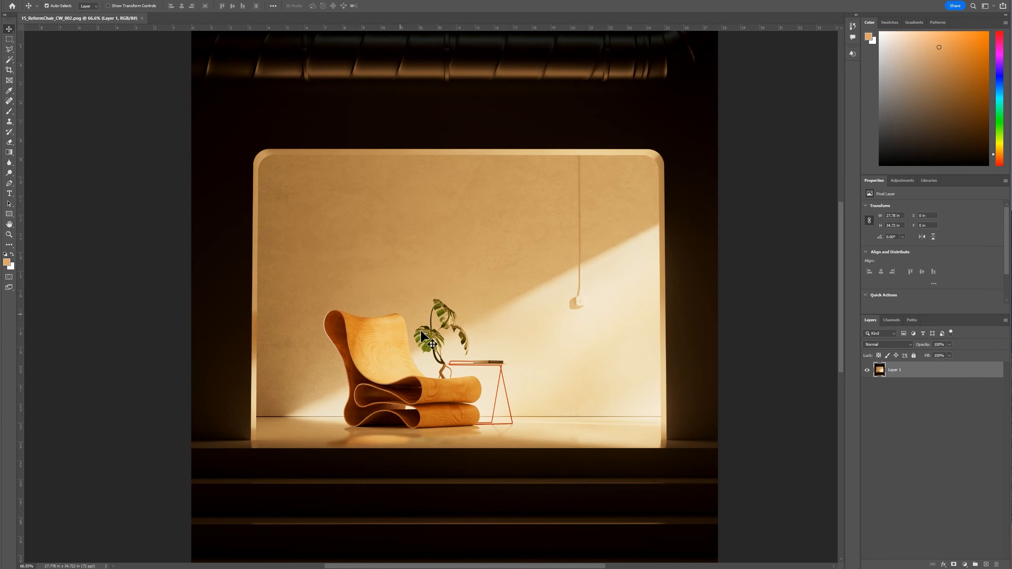
left_click_drag(492, 440, 474, 273)
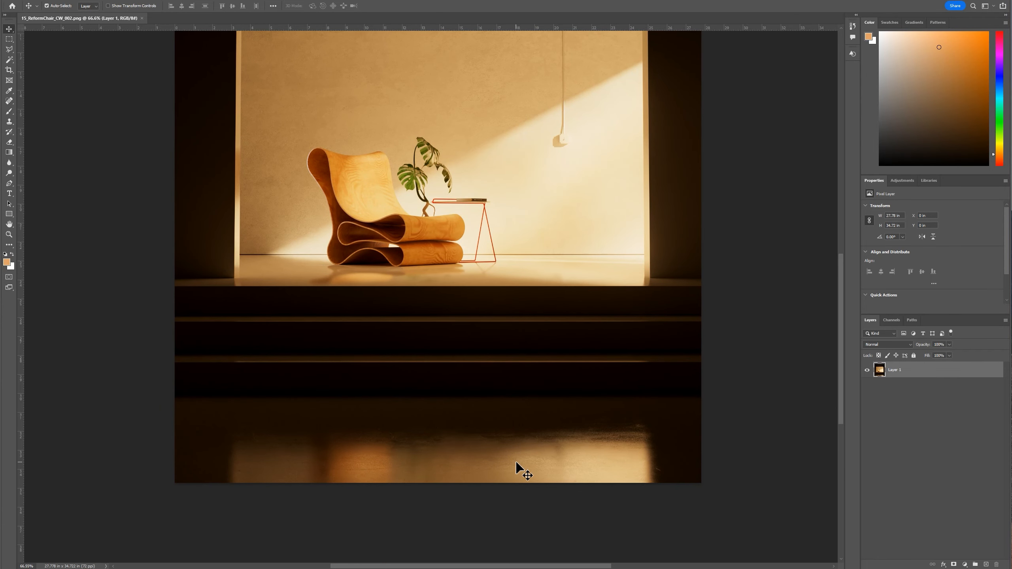
scroll(516, 462, "up", 1)
key("ctrl+plus")
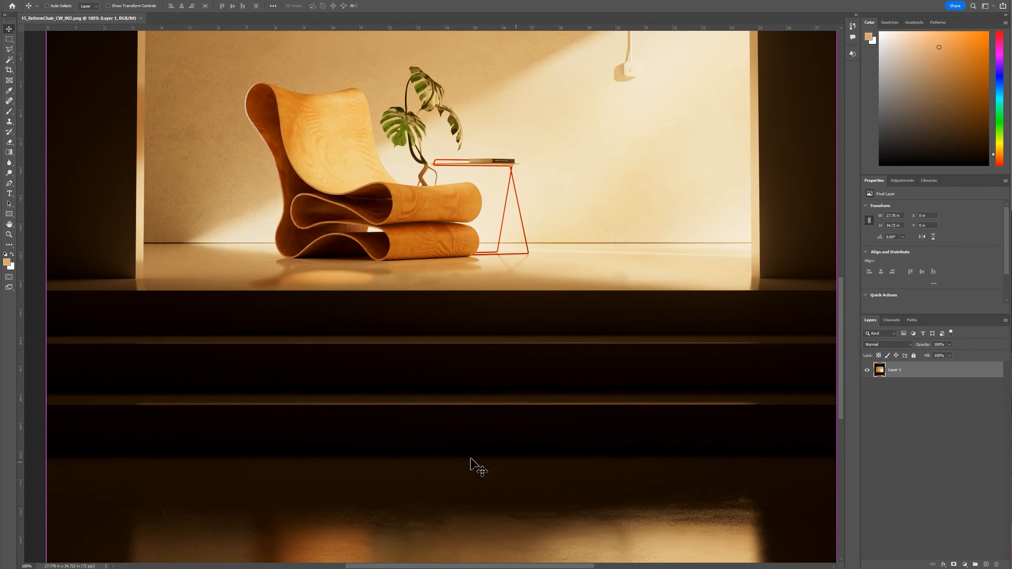
scroll(455, 339, "down", 5)
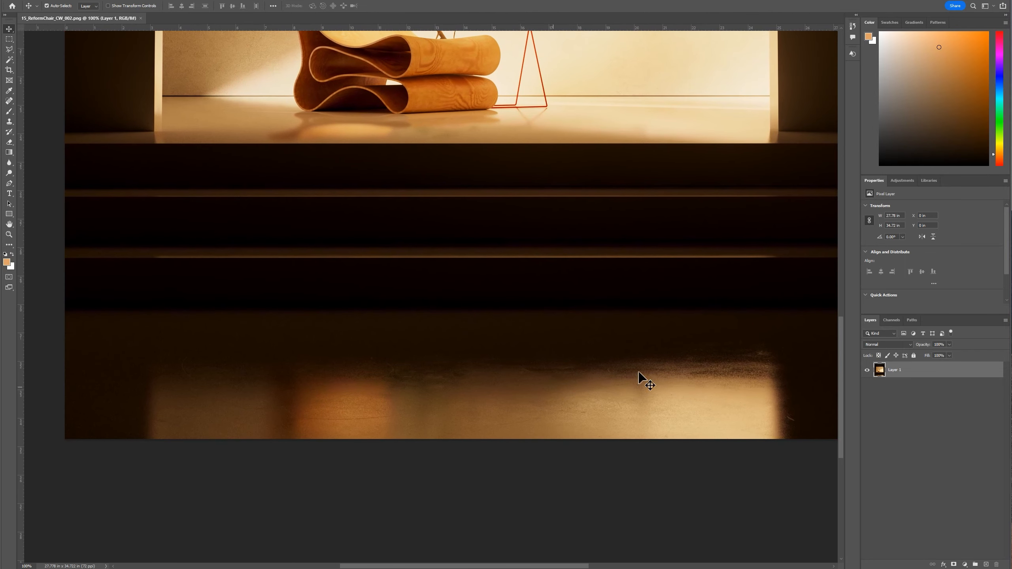
key("alt+Tab")
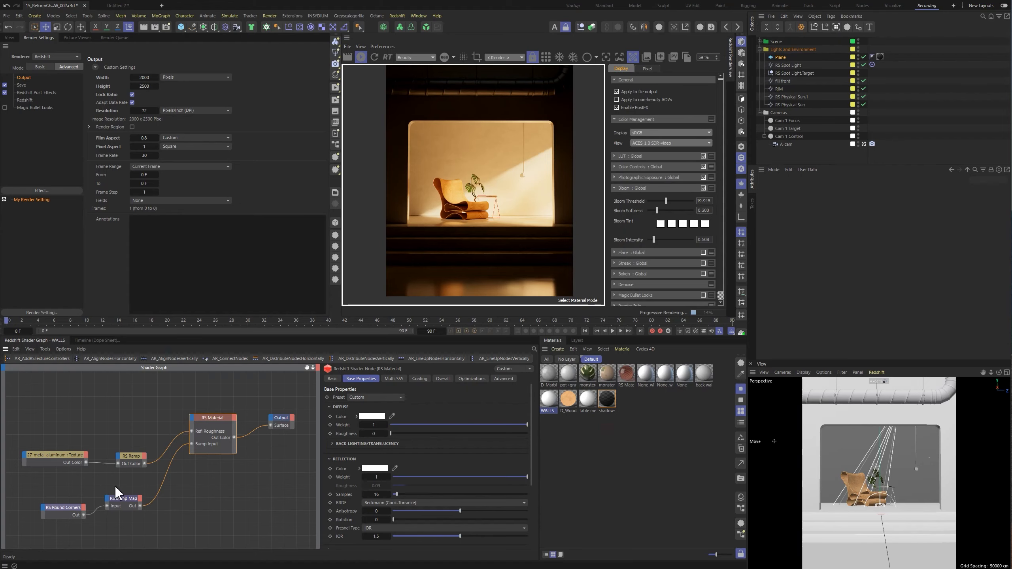
Show the radius and sample settings of the RS Round Corners node feeding the WALLS bump map.
left_click(70, 505)
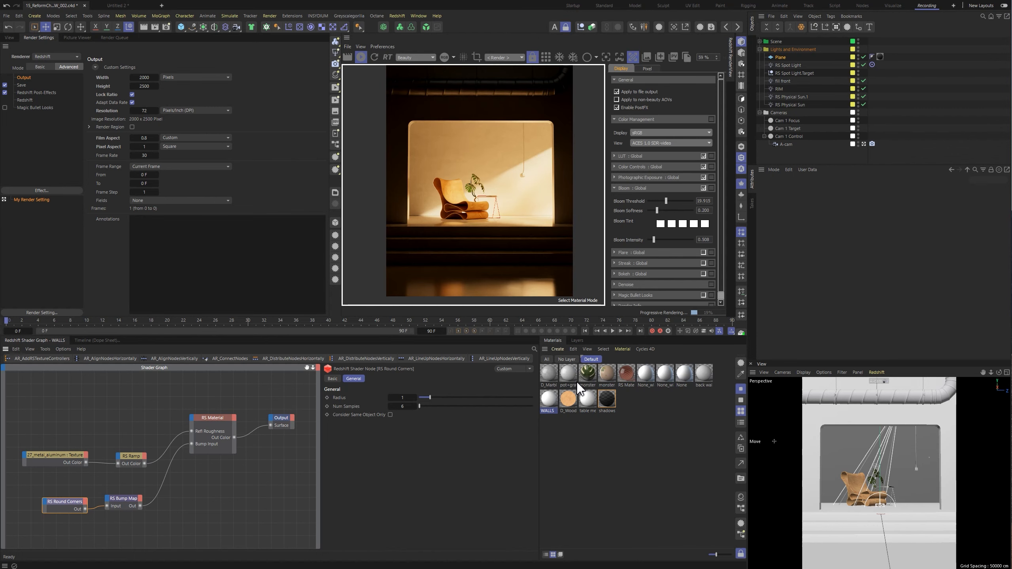
key("ctrl+Tab")
key("ctrl+Tab")
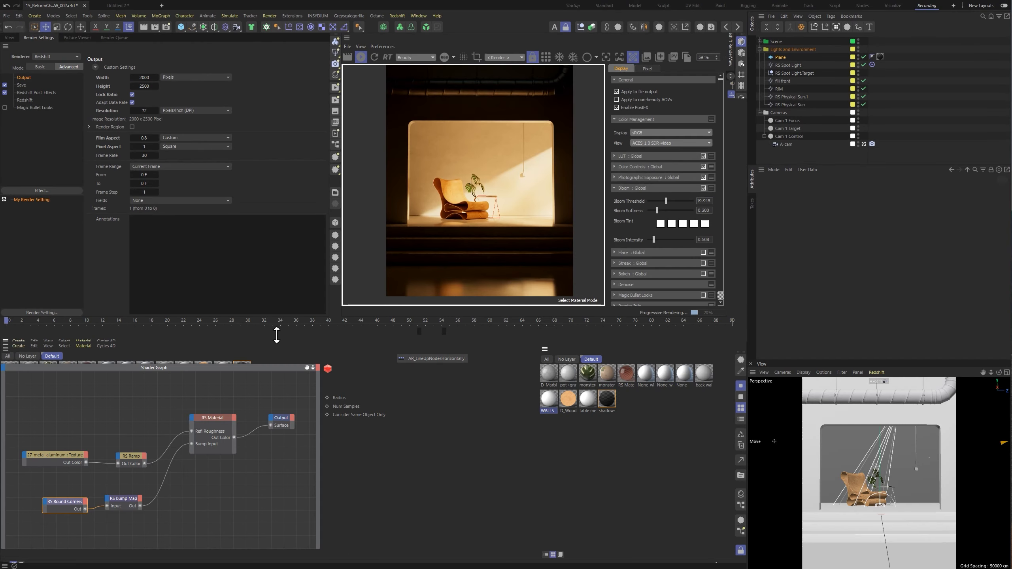
Switch to Photoshop and fit the entire final image in the window.
key("alt+Tab")
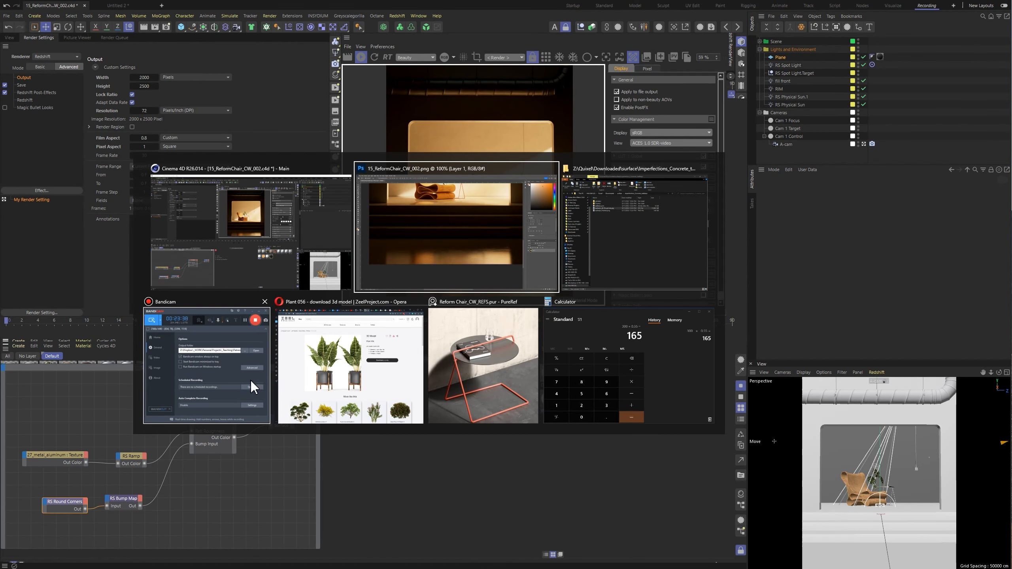
left_click(425, 246)
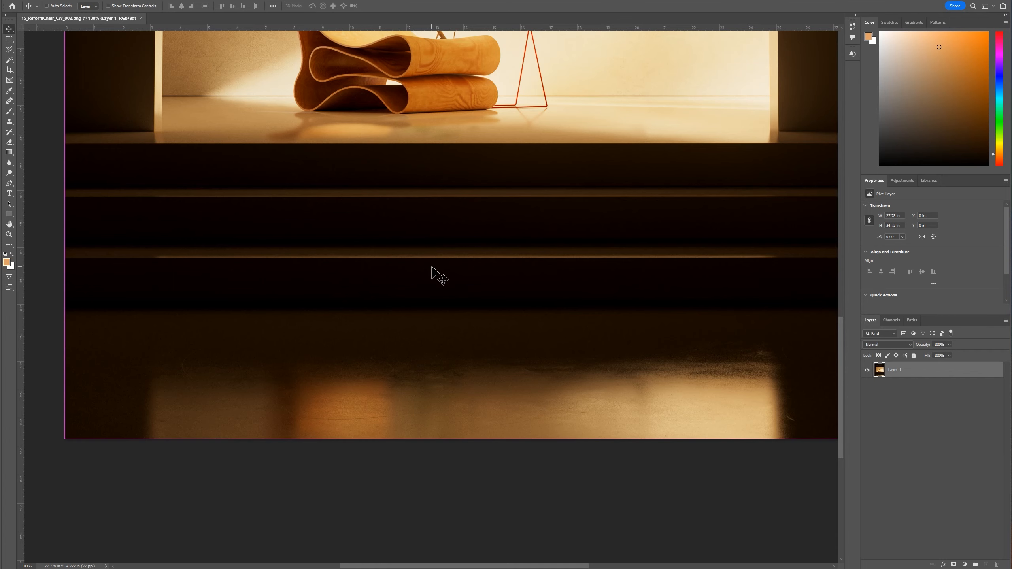
key("ctrl+0")
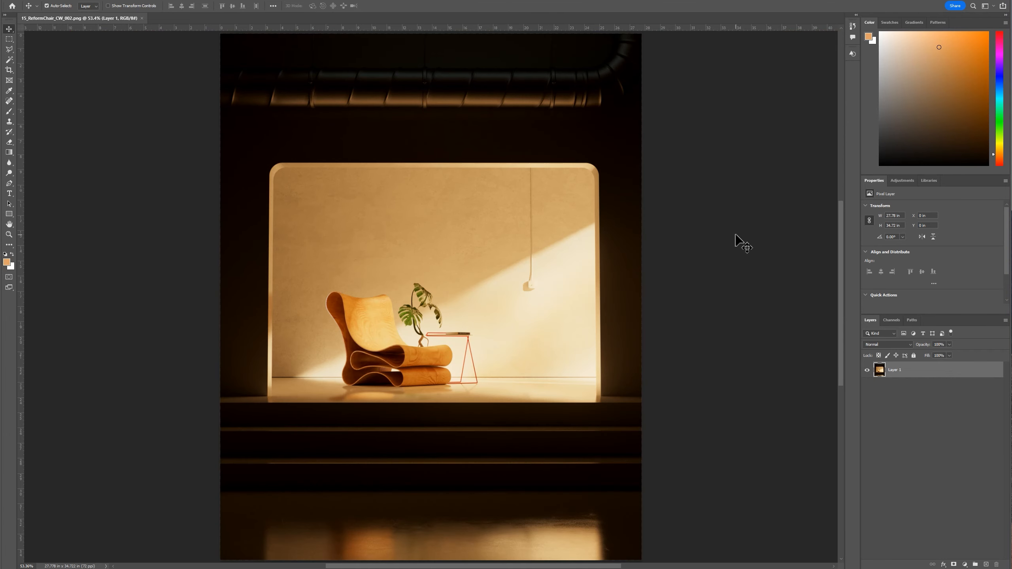